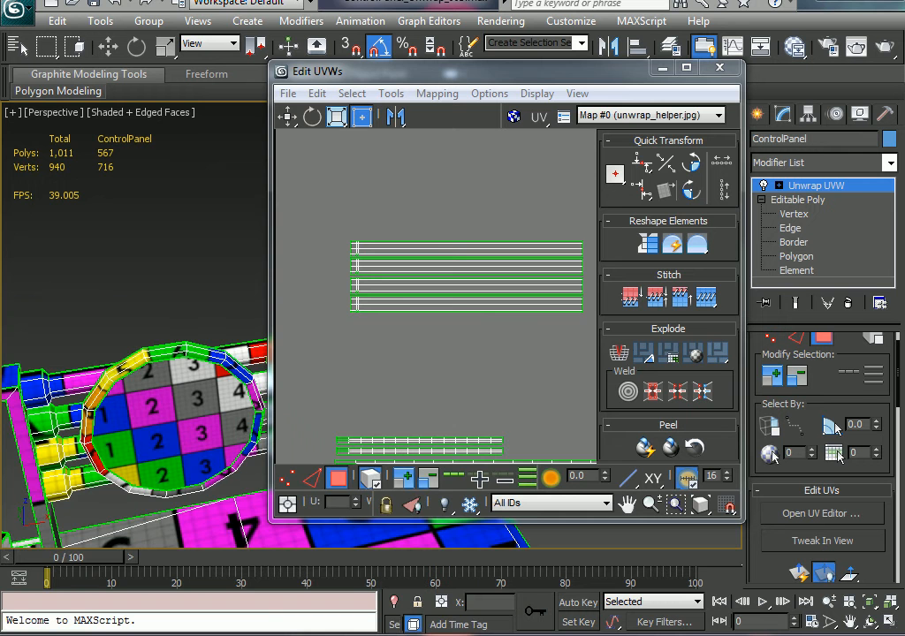
# Highlight the four parallel UV strips and check which pipes behind the round gauges they map to.
pyautogui.scroll(-1, 541, 372)
pyautogui.moveTo(565, 371); pyautogui.dragTo(486, 291, button='middle')
pyautogui.scroll(-1, 477, 292)
pyautogui.moveTo(383, 312); pyautogui.dragTo(507, 311, button='middle')
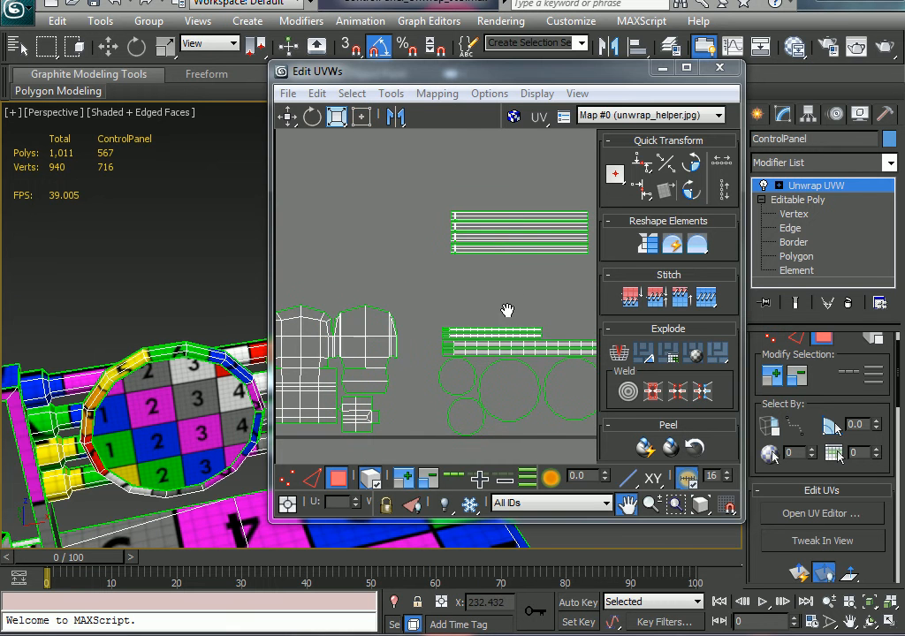
pyautogui.keyDown('alt'); pyautogui.moveTo(224, 436); pyautogui.dragTo(172, 279, button='middle'); pyautogui.keyUp('alt')
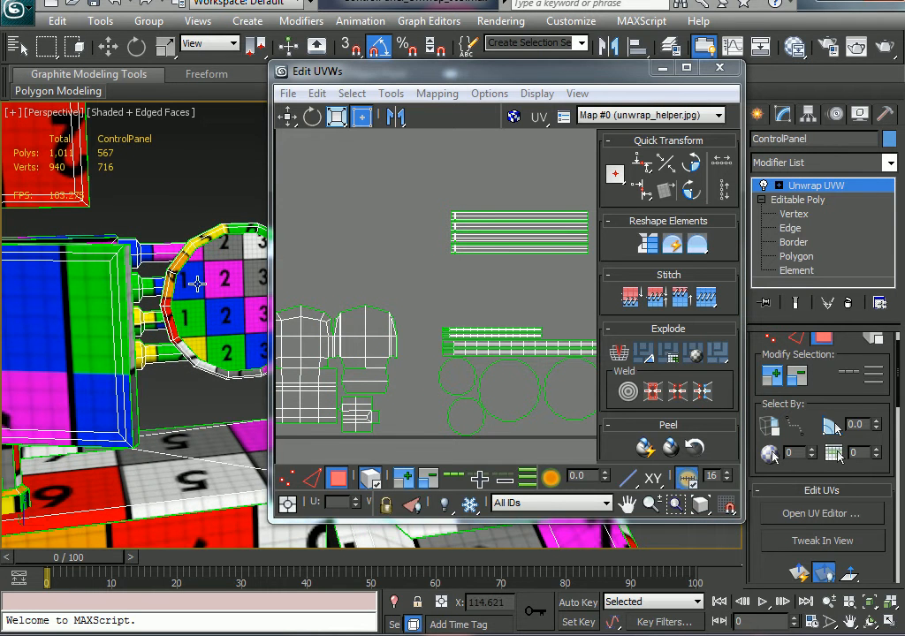
pyautogui.scroll(2, 509, 267)
pyautogui.moveTo(482, 260); pyautogui.dragTo(376, 296, button='middle')
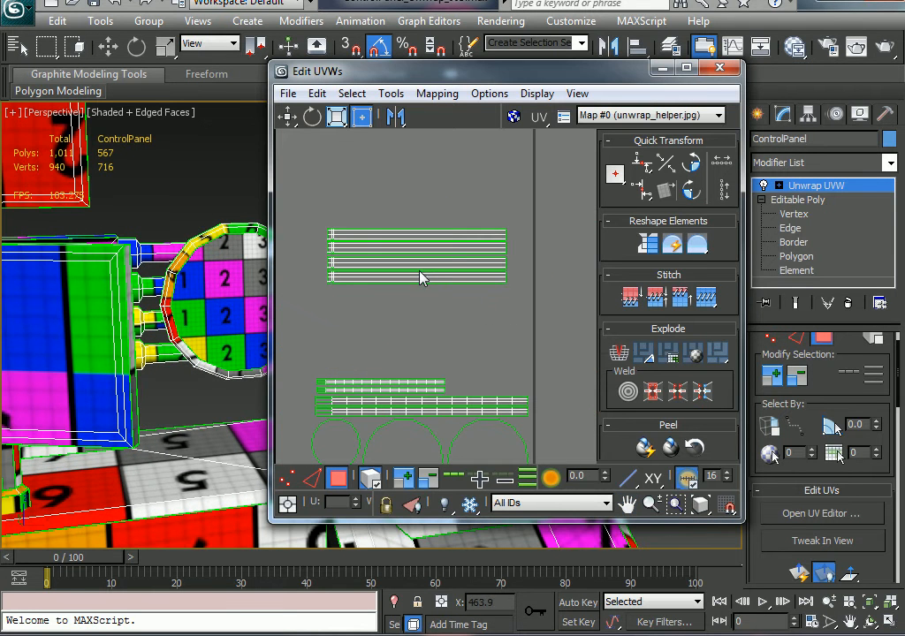
pyautogui.moveTo(481, 308); pyautogui.dragTo(477, 305)
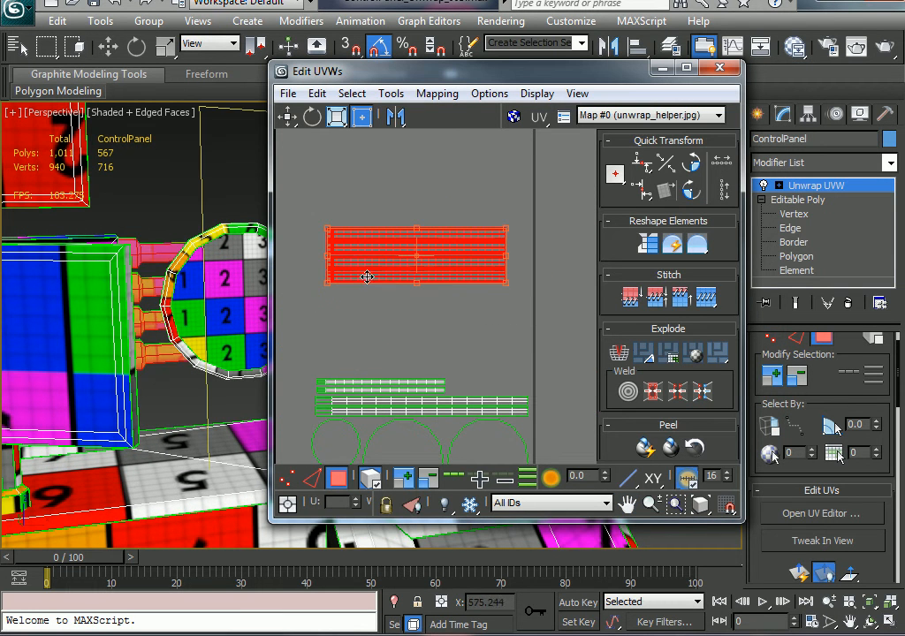
pyautogui.keyDown('alt'); pyautogui.moveTo(214, 300); pyautogui.dragTo(181, 284, button='middle'); pyautogui.keyUp('alt')
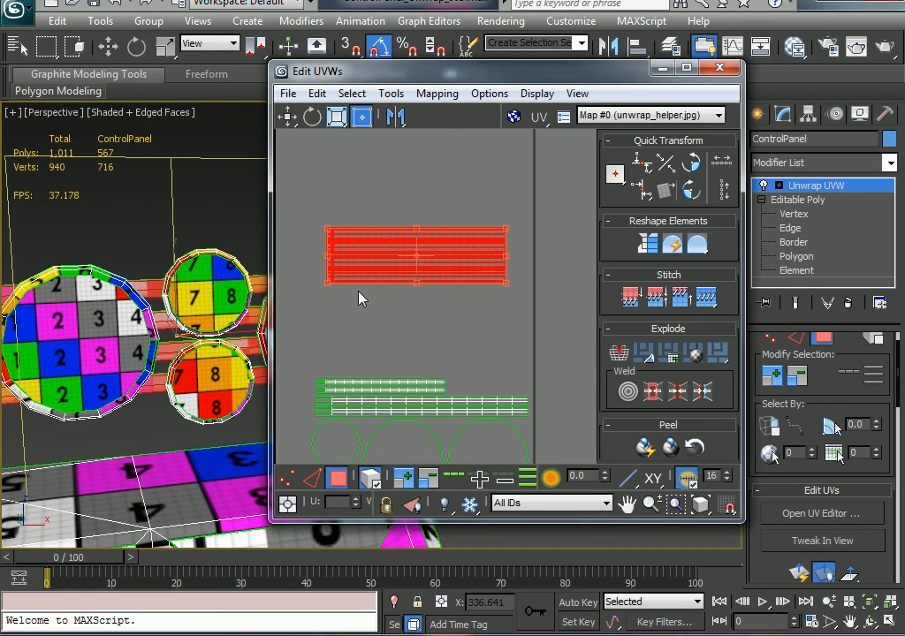
pyautogui.scroll(3, 385, 238)
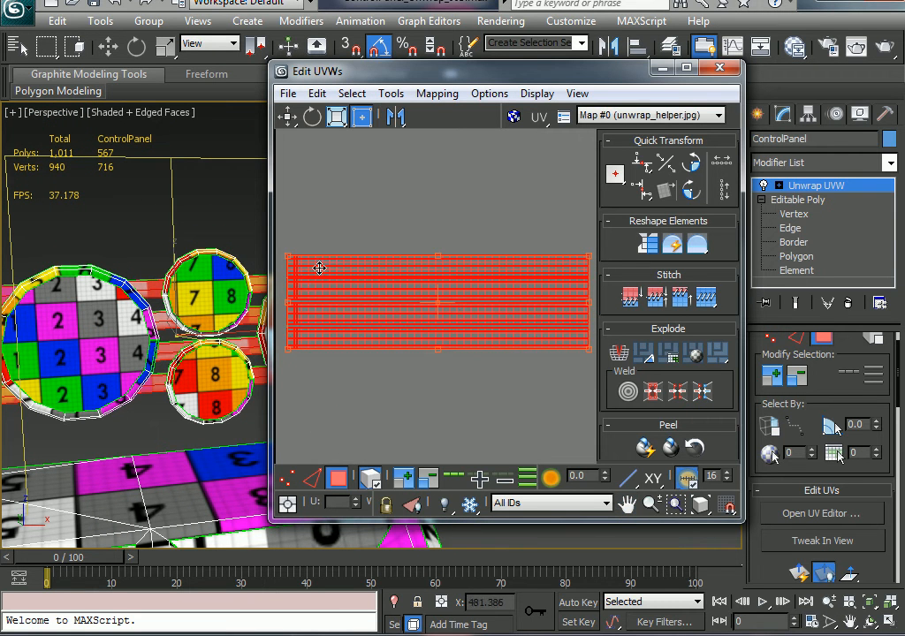
pyautogui.click(320, 237)
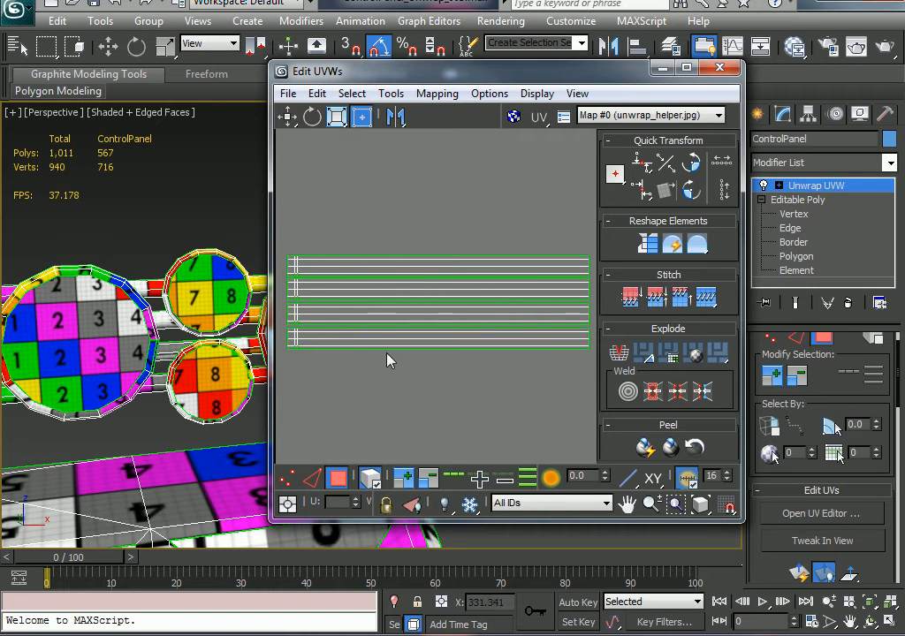
pyautogui.moveTo(212, 359); pyautogui.dragTo(303, 361, button='middle')
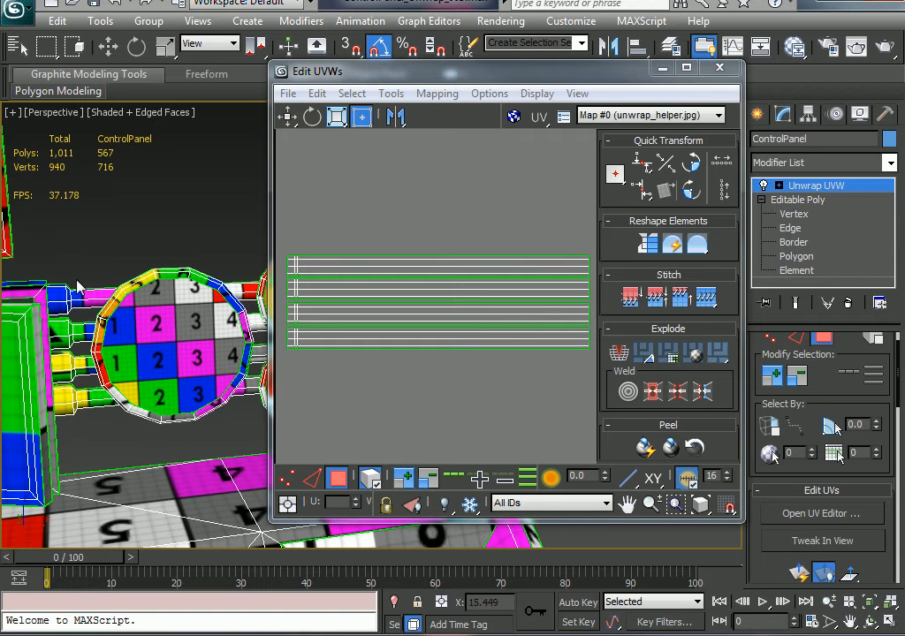
pyautogui.middleClick(383, 333)
# Move the four pipe UV strips down so they sit directly above the shorter strip islands.
pyautogui.moveTo(360, 304); pyautogui.dragTo(498, 224, button='middle')
pyautogui.scroll(-2, 395, 296)
pyautogui.scroll(-1, 395, 295)
pyautogui.moveTo(508, 222); pyautogui.dragTo(368, 266)
pyautogui.scroll(-1, 470, 243)
pyautogui.moveTo(470, 243); pyautogui.dragTo(448, 361, button='middle')
pyautogui.scroll(-1, 422, 273)
pyautogui.moveTo(415, 352); pyautogui.dragTo(417, 402)
pyautogui.click(408, 337)
pyautogui.moveTo(332, 431); pyautogui.dragTo(454, 384, button='middle')
# Select the large tilted panel above the control desk and grow the selection over its connected faces.
pyautogui.moveTo(98, 375); pyautogui.dragTo(289, 333, button='middle')
pyautogui.moveTo(429, 66); pyautogui.dragTo(557, 69)
pyautogui.keyDown('alt'); pyautogui.moveTo(334, 296); pyautogui.dragTo(196, 303, button='middle'); pyautogui.keyUp('alt')
pyautogui.click(187, 301)
pyautogui.moveTo(734, 75); pyautogui.dragTo(694, 382)
pyautogui.click(769, 380)
pyautogui.click(771, 380)
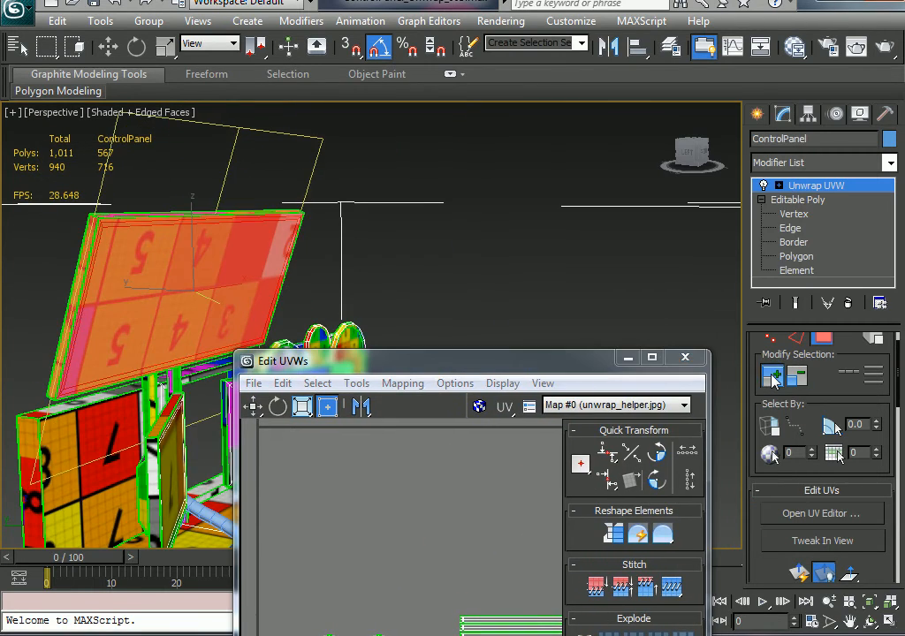
pyautogui.click(772, 379)
pyautogui.click(771, 380)
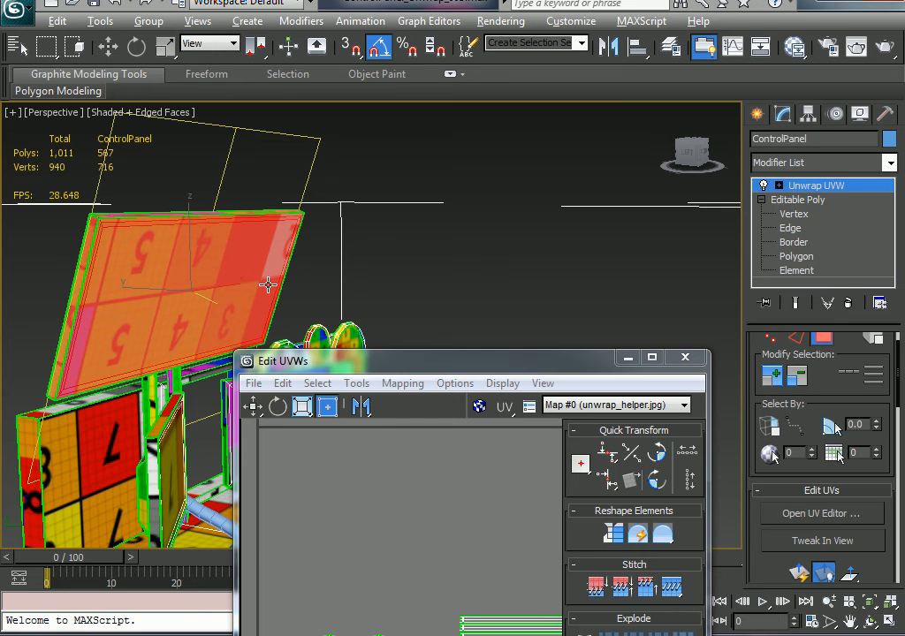
# Move the selected panel's UV islands out of the crowded layout into empty space beside the texture tile.
pyautogui.keyDown('alt'); pyautogui.moveTo(262, 282); pyautogui.dragTo(274, 302, button='middle'); pyautogui.keyUp('alt')
pyautogui.moveTo(408, 369); pyautogui.dragTo(442, 112)
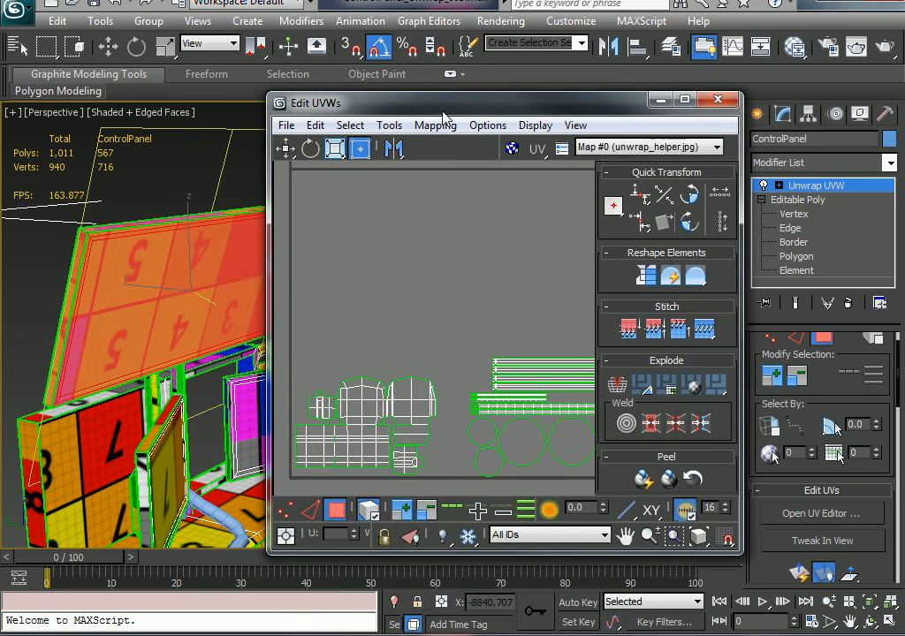
pyautogui.scroll(-4, 479, 323)
pyautogui.moveTo(491, 319); pyautogui.dragTo(445, 360, button='middle')
pyautogui.scroll(2, 445, 360)
pyautogui.click(358, 147)
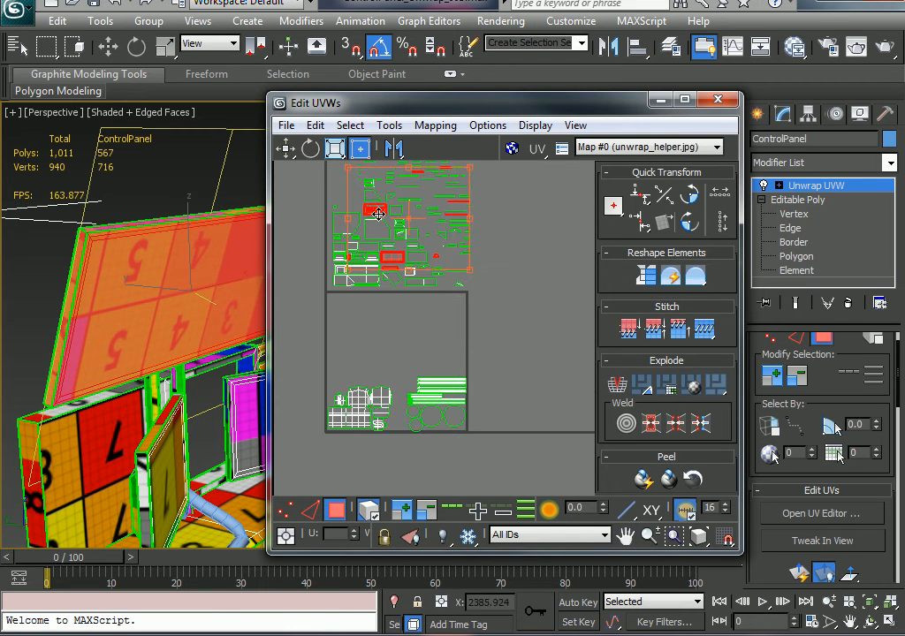
pyautogui.moveTo(377, 221); pyautogui.dragTo(527, 339)
# Move the scattered thin strip islands of the panel closer to its framed island.
pyautogui.scroll(4, 465, 373)
pyautogui.moveTo(464, 373); pyautogui.dragTo(221, 406, button='middle')
pyautogui.scroll(2, 451, 324)
pyautogui.scroll(2, 395, 354)
pyautogui.moveTo(396, 353); pyautogui.dragTo(594, 352, button='middle')
pyautogui.scroll(-1, 447, 358)
pyautogui.scroll(-1, 513, 340)
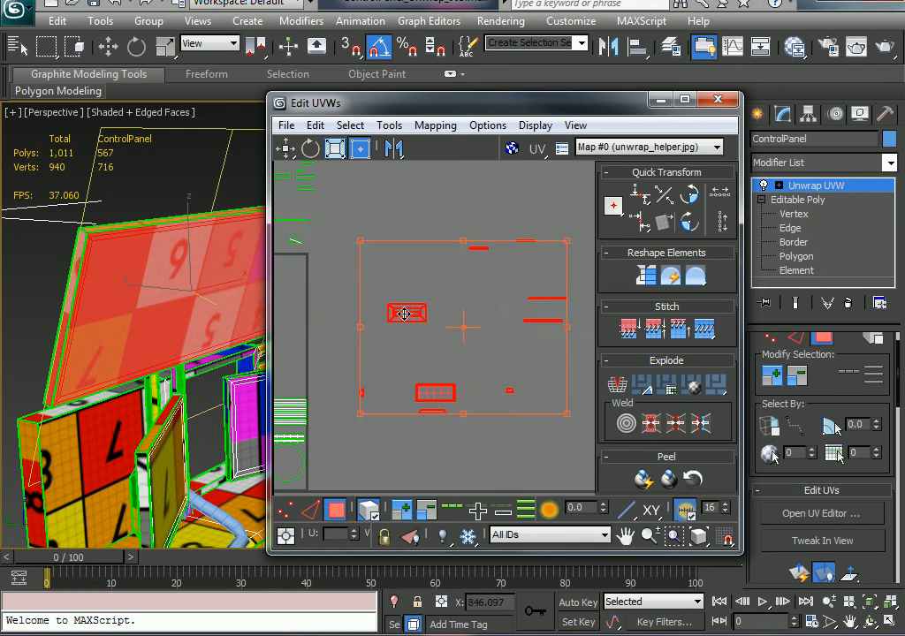
pyautogui.moveTo(404, 314); pyautogui.dragTo(407, 334)
pyautogui.moveTo(585, 239); pyautogui.dragTo(466, 369)
pyautogui.moveTo(547, 315); pyautogui.dragTo(478, 340)
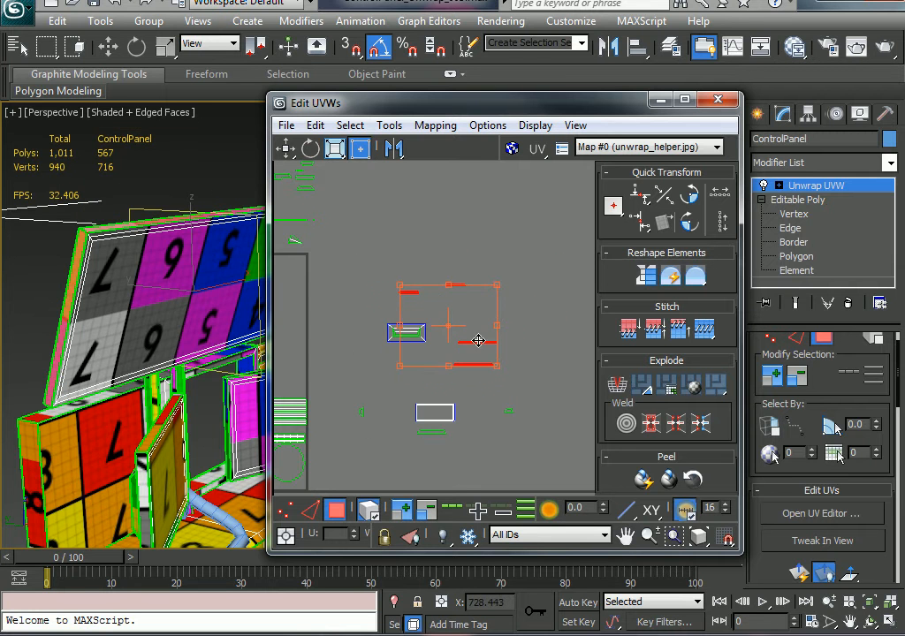
# Bring the plain rectangular island, its small neighbours and the stray tiny island in close to the panel's other pieces.
pyautogui.moveTo(386, 474); pyautogui.dragTo(386, 474)
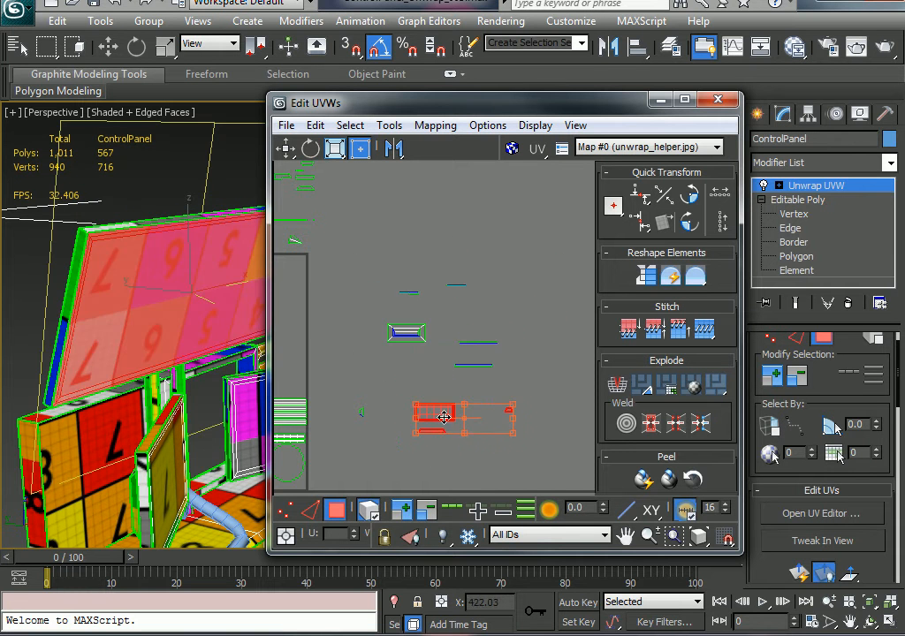
pyautogui.moveTo(445, 418); pyautogui.dragTo(410, 380)
pyautogui.click(367, 405)
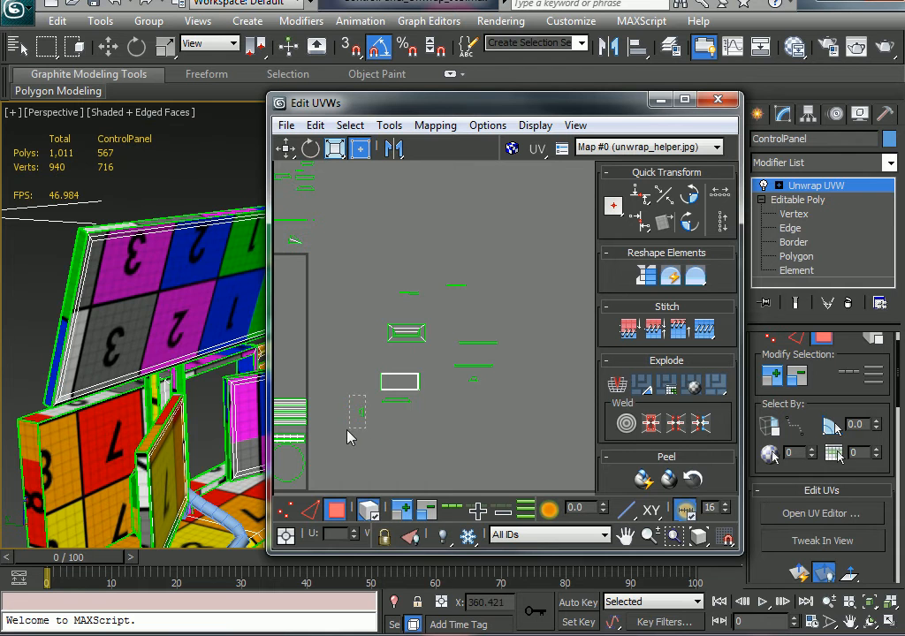
pyautogui.moveTo(348, 436); pyautogui.dragTo(454, 374)
pyautogui.click(378, 408)
# Select the large panel's front face to identify its plain rectangular UV island.
pyautogui.scroll(2, 279, 383)
pyautogui.moveTo(279, 383); pyautogui.dragTo(159, 412, button='middle')
pyautogui.moveTo(400, 364); pyautogui.dragTo(406, 374, button='middle')
pyautogui.scroll(-1, 530, 347)
pyautogui.moveTo(530, 346); pyautogui.dragTo(462, 340, button='middle')
pyautogui.scroll(1, 541, 316)
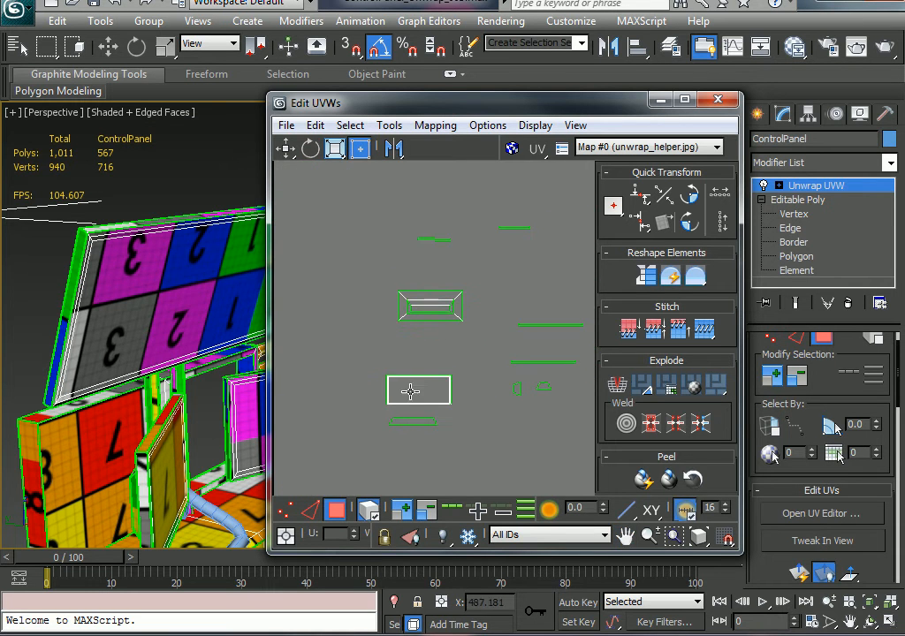
pyautogui.moveTo(409, 391); pyautogui.dragTo(354, 259, button='middle')
pyautogui.moveTo(457, 309); pyautogui.dragTo(382, 327, button='middle')
pyautogui.scroll(2, 382, 327)
pyautogui.moveTo(556, 318); pyautogui.dragTo(268, 331, button='middle')
pyautogui.scroll(1, 450, 343)
pyautogui.moveTo(448, 326); pyautogui.dragTo(369, 318, button='middle')
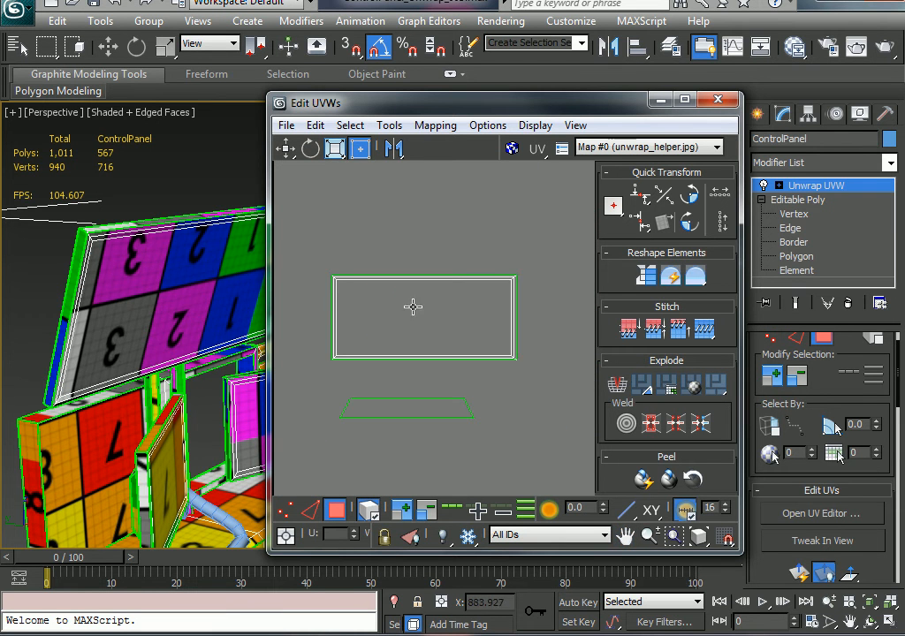
pyautogui.click(168, 228)
pyautogui.scroll(3, 141, 344)
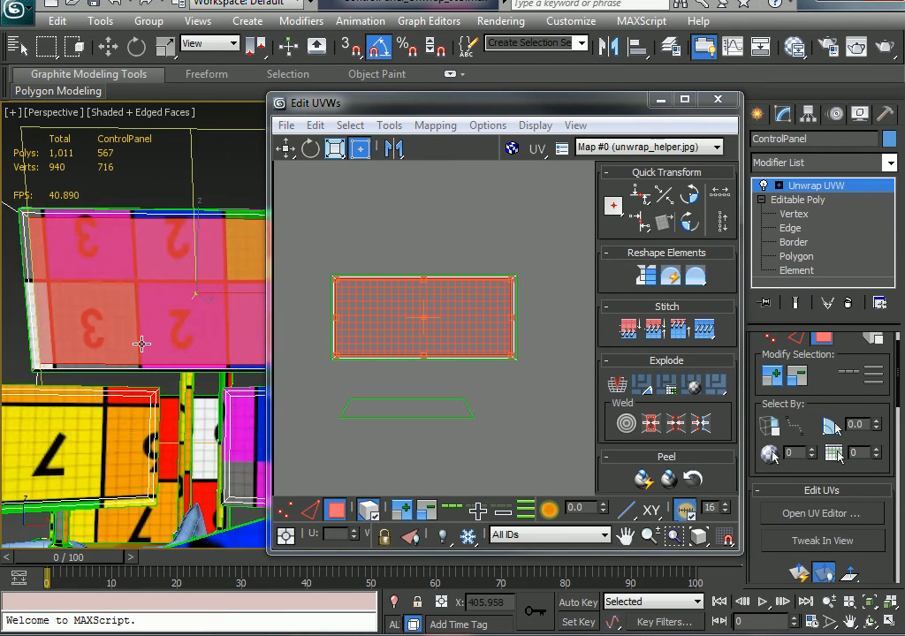
pyautogui.keyDown('alt'); pyautogui.moveTo(141, 345); pyautogui.dragTo(217, 374, button='middle'); pyautogui.keyUp('alt')
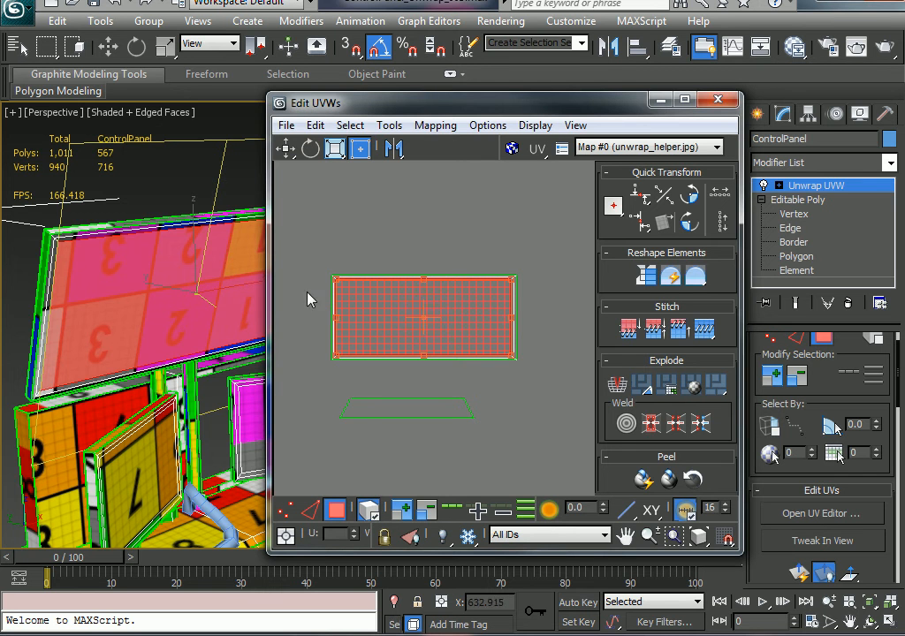
# Rotate the panel's whole rectangular UV island half a turn so the checker numbers read upright.
pyautogui.click(310, 148)
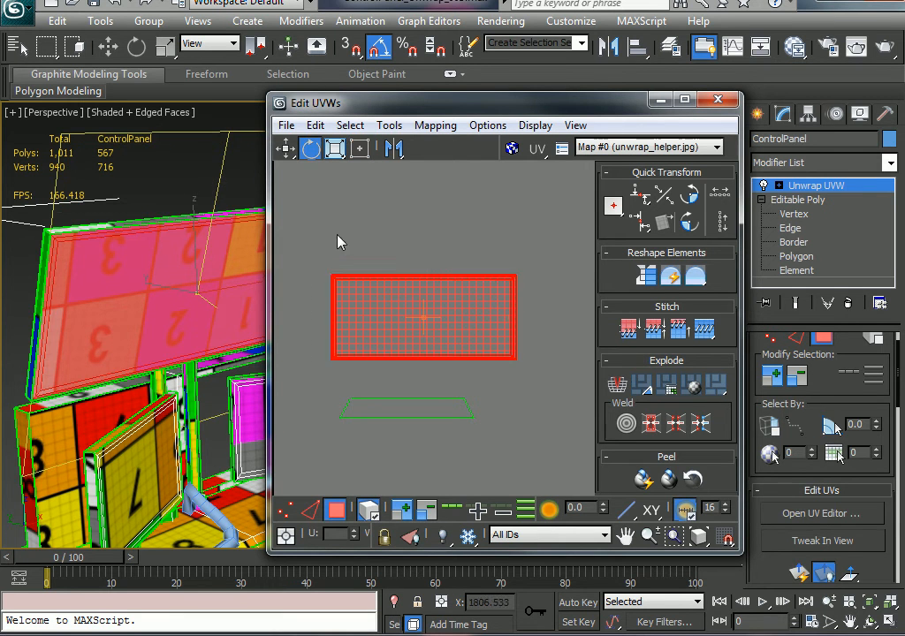
pyautogui.moveTo(361, 325); pyautogui.dragTo(534, 302)
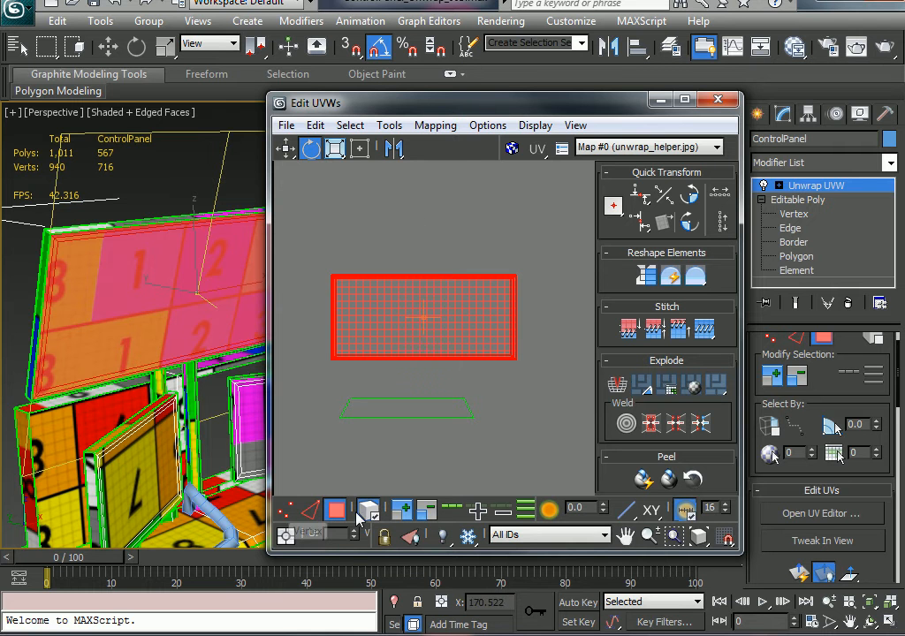
pyautogui.click(450, 262)
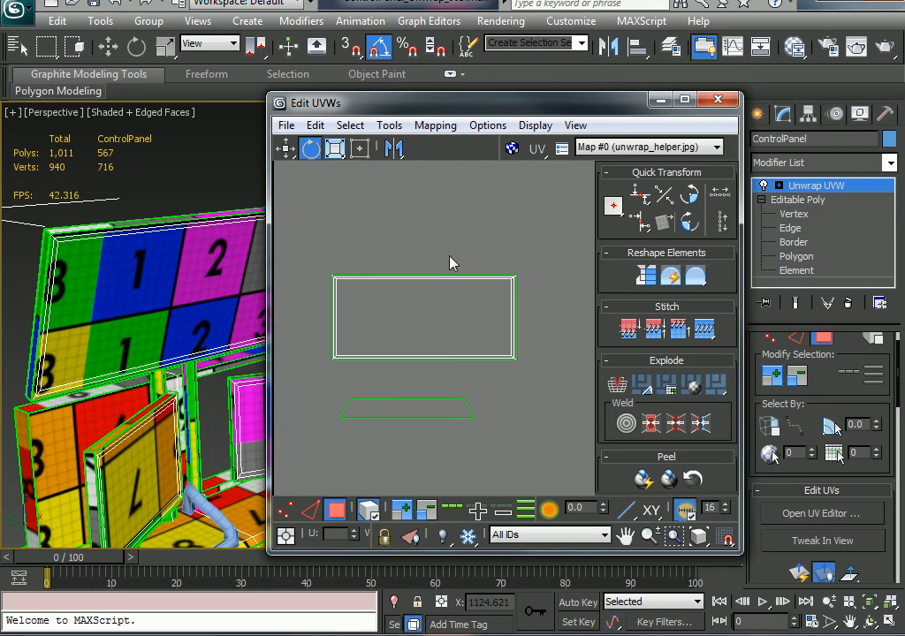
# Turn off whole-element selection and select only the inner face of the panel's rectangular island.
pyautogui.click(407, 325)
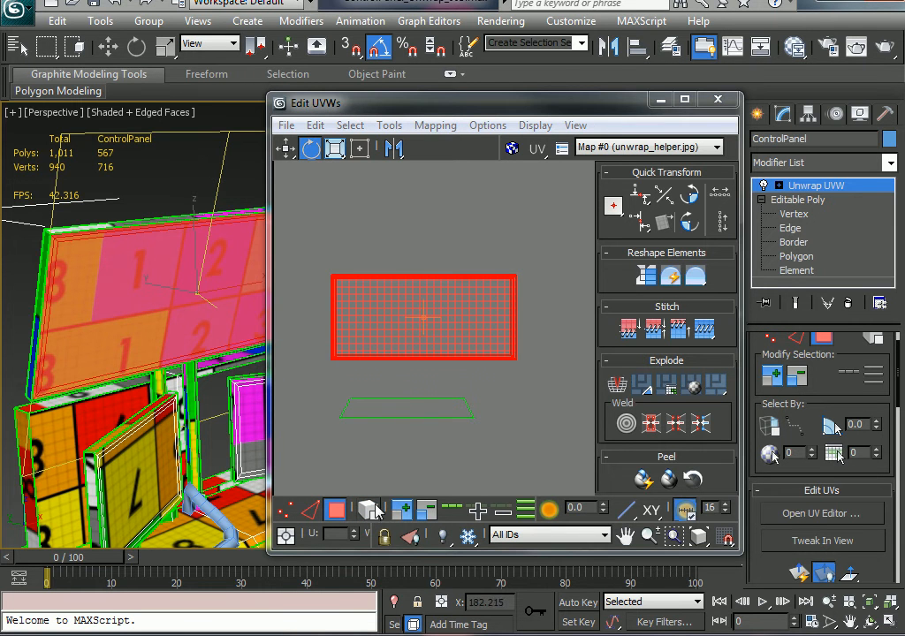
pyautogui.click(402, 322)
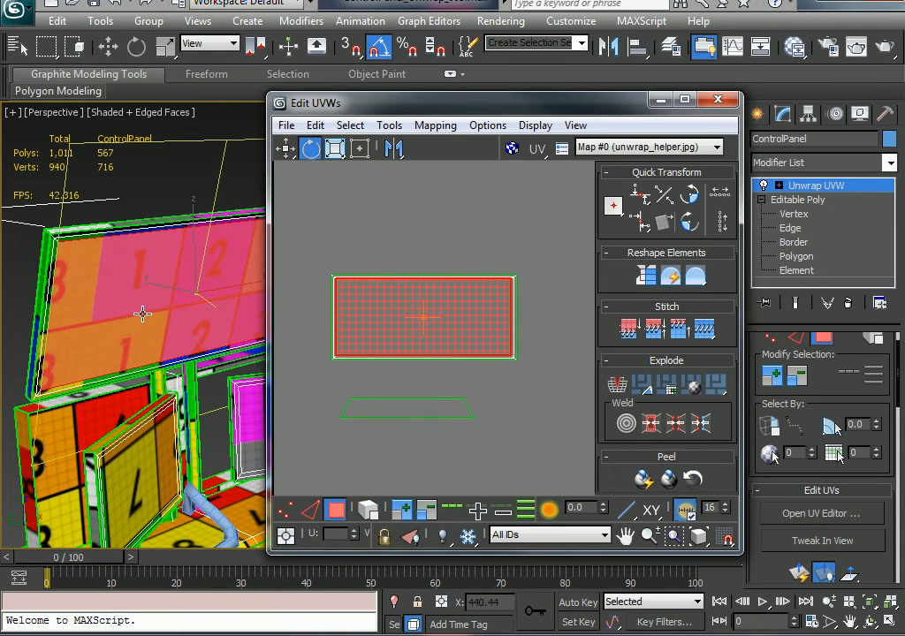
pyautogui.keyDown('alt'); pyautogui.moveTo(142, 313); pyautogui.dragTo(163, 350, button='middle'); pyautogui.keyUp('alt')
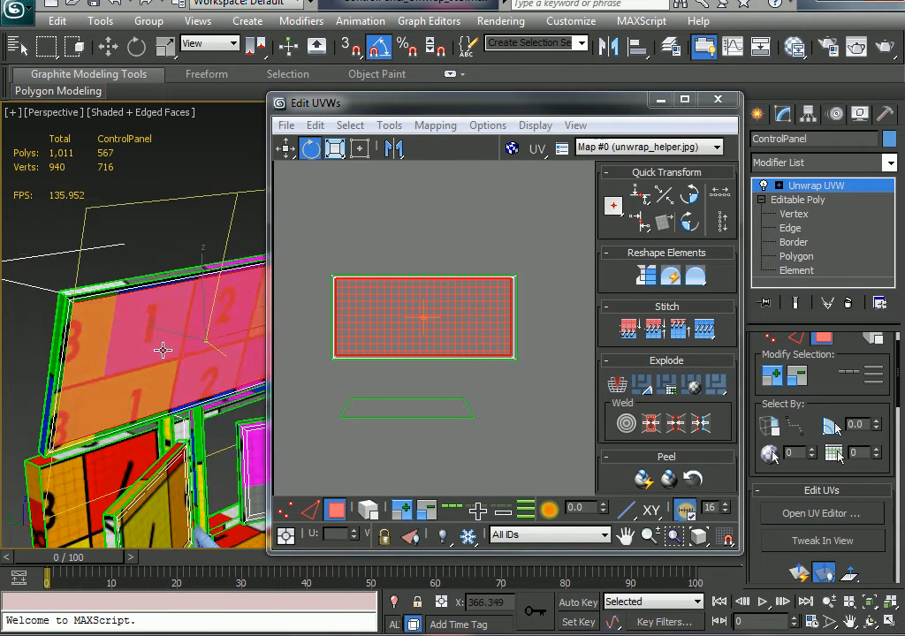
pyautogui.moveTo(114, 325); pyautogui.dragTo(265, 371, button='middle')
pyautogui.scroll(4, 151, 317)
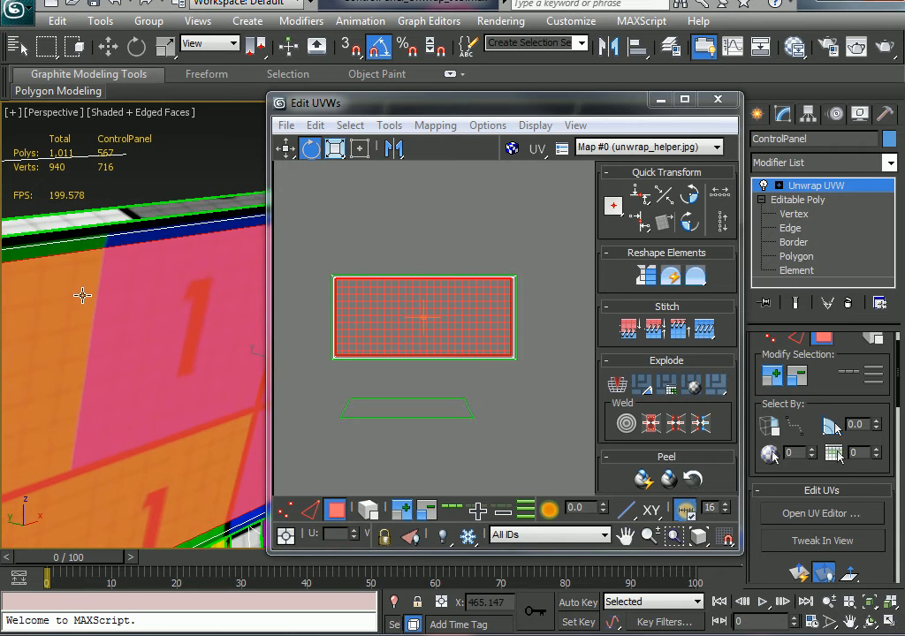
pyautogui.scroll(-5, 82, 295)
pyautogui.keyDown('alt'); pyautogui.moveTo(82, 295); pyautogui.dragTo(256, 329, button='middle'); pyautogui.keyUp('alt')
pyautogui.click(396, 330)
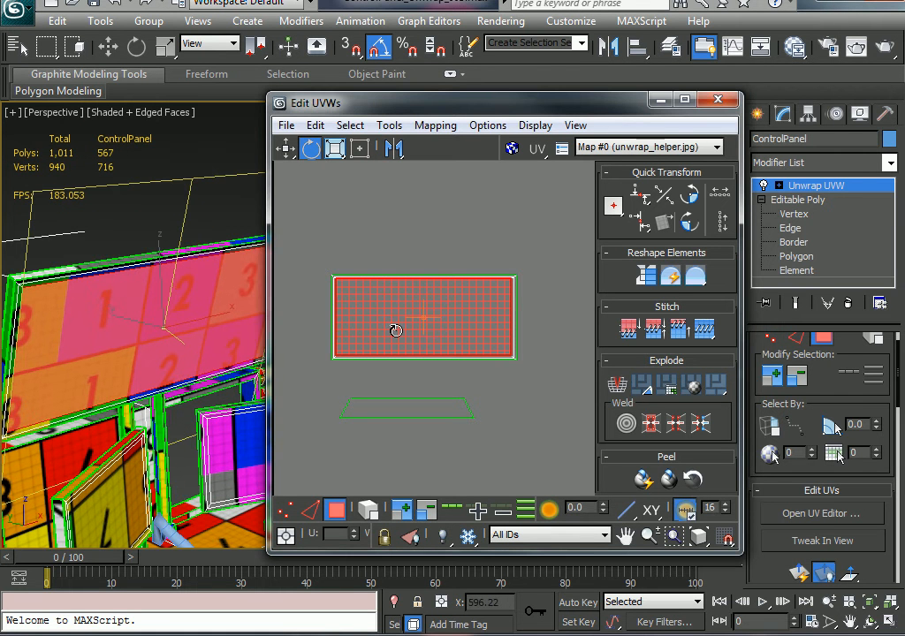
# Try moving the inner face away from its surrounding border, and undo the move.
pyautogui.rightClick(395, 331)
pyautogui.click(432, 345)
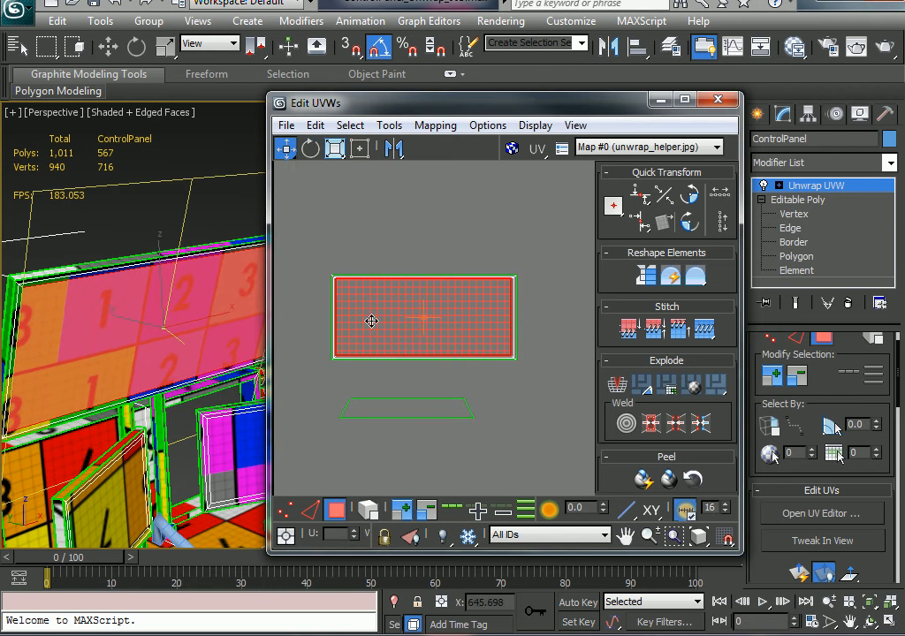
pyautogui.moveTo(371, 321); pyautogui.dragTo(424, 211)
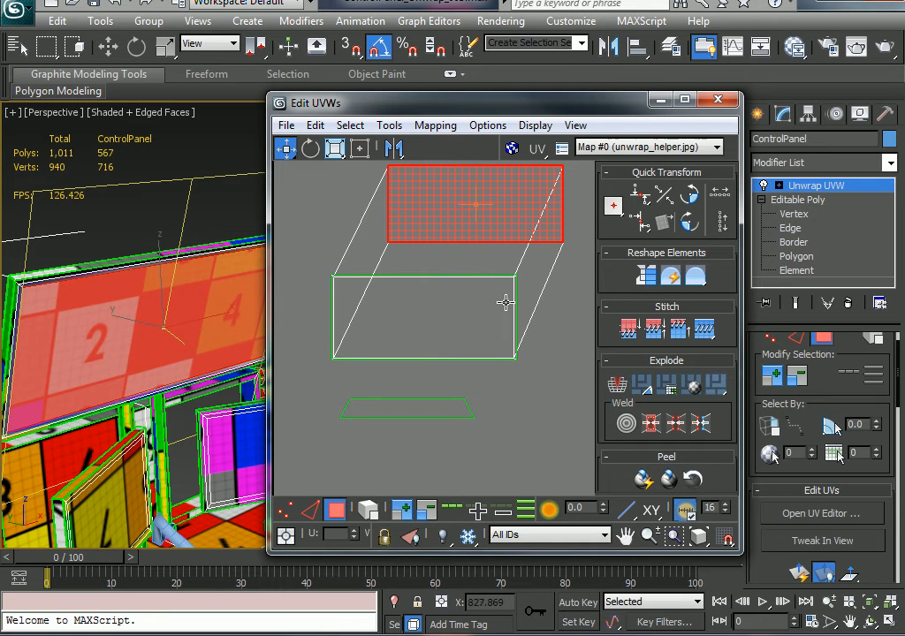
pyautogui.hotkey('ctrl', 'z')
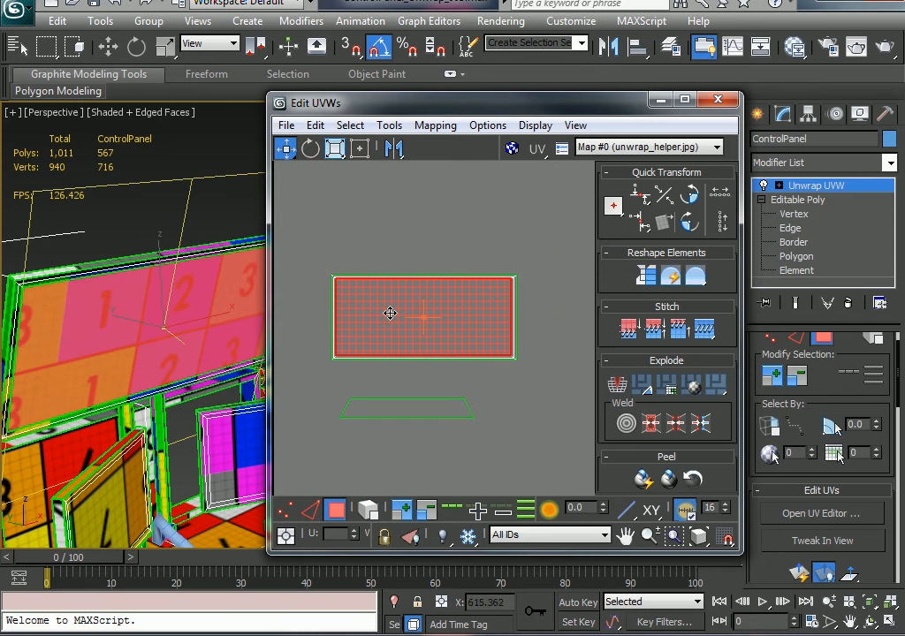
# Break the inner face off its border and move it up and away, beside the framed island.
pyautogui.moveTo(390, 313); pyautogui.dragTo(369, 228)
pyautogui.moveTo(382, 241); pyautogui.dragTo(668, 275, button='middle')
pyautogui.scroll(-1, 593, 323)
pyautogui.moveTo(352, 312); pyautogui.dragTo(692, 305, button='middle')
pyautogui.scroll(-1, 476, 315)
pyautogui.moveTo(468, 316)
pyautogui.mouseDown(button='middle')
pyautogui.moveTo(477, 315)
pyautogui.moveTo(472, 333)
pyautogui.mouseUp(button='middle')
pyautogui.moveTo(399, 321); pyautogui.dragTo(327, 232)
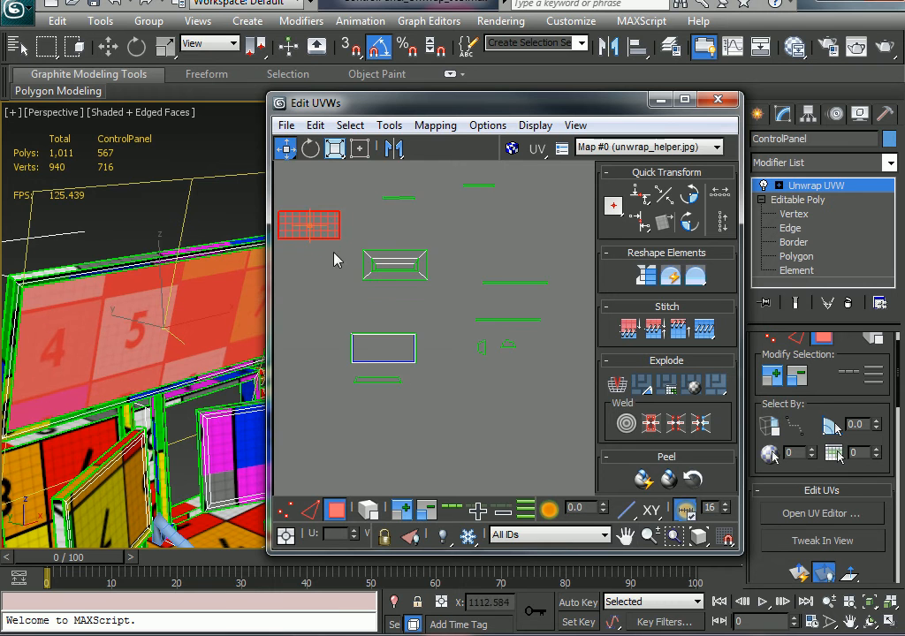
# Examine the thin border frame left in the rectangular island and the framed island above it.
pyautogui.scroll(1, 282, 341)
pyautogui.moveTo(281, 341); pyautogui.dragTo(320, 327, button='middle')
pyautogui.scroll(1, 320, 328)
pyautogui.moveTo(483, 333); pyautogui.dragTo(456, 319, button='middle')
pyautogui.scroll(1, 456, 319)
pyautogui.moveTo(345, 309); pyautogui.dragTo(281, 298, button='middle')
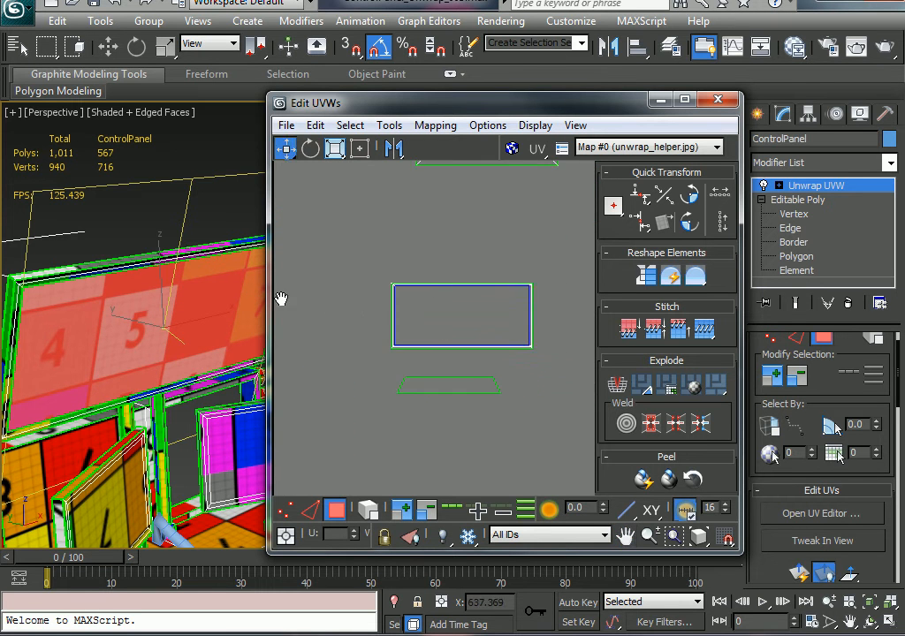
pyautogui.moveTo(436, 305); pyautogui.dragTo(453, 324, button='middle')
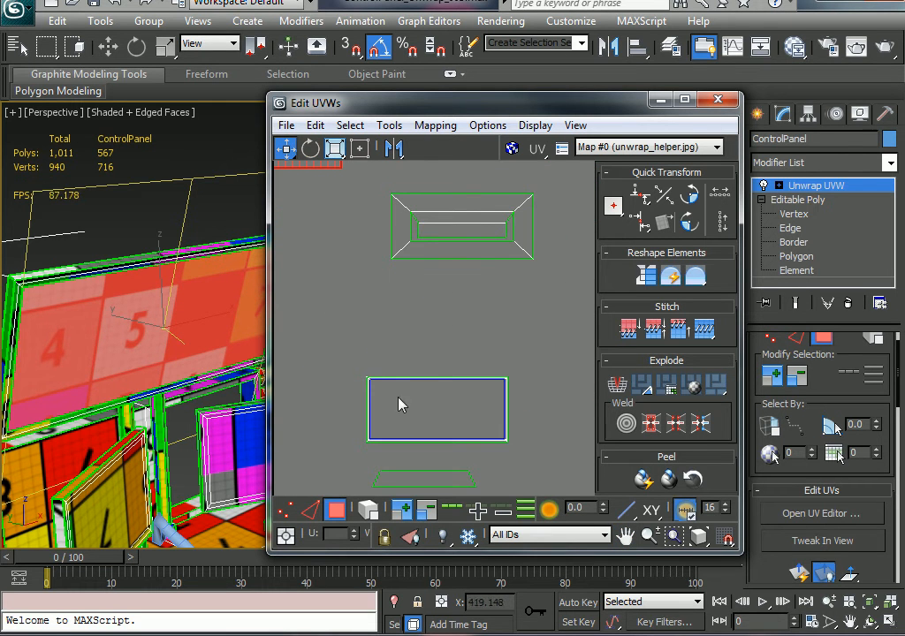
pyautogui.moveTo(386, 409); pyautogui.dragTo(590, 314, button='middle')
pyautogui.scroll(1, 411, 302)
pyautogui.moveTo(410, 302); pyautogui.dragTo(291, 275, button='middle')
pyautogui.moveTo(542, 335); pyautogui.dragTo(405, 363, button='middle')
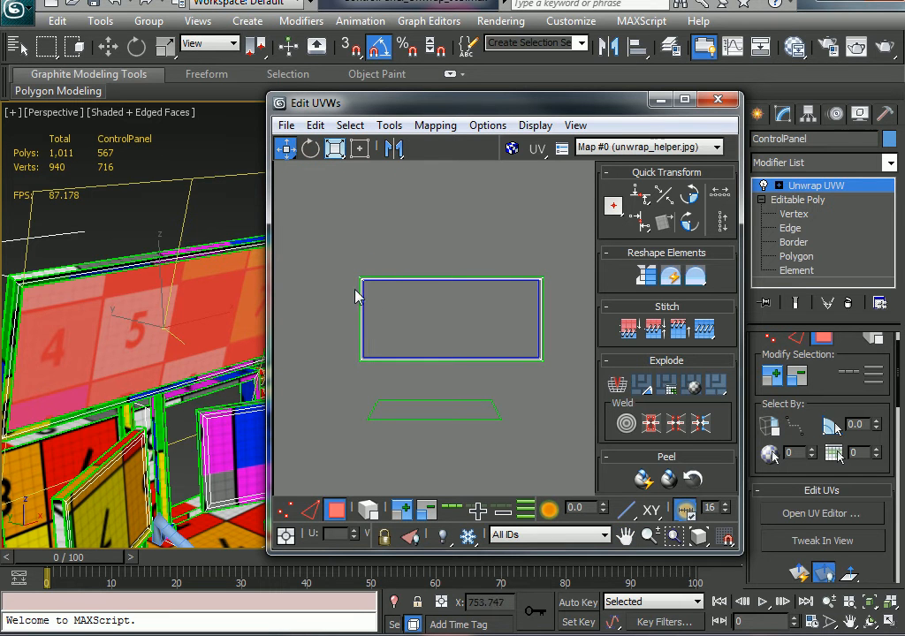
# In edge mode, stitch the matching side strips onto the left and upper edges of the rectangular border frame.
pyautogui.click(309, 511)
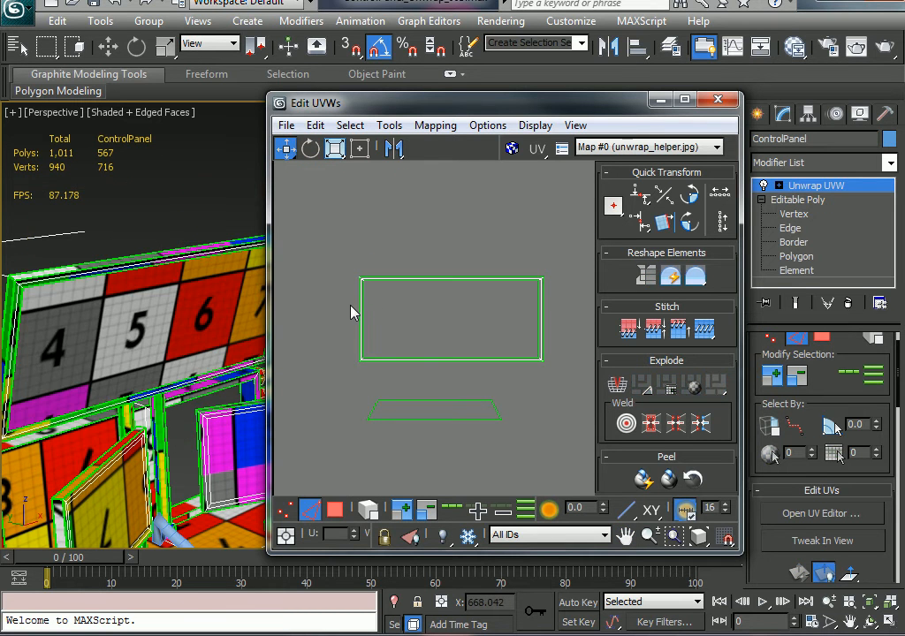
pyautogui.click(360, 310)
pyautogui.rightClick(359, 310)
pyautogui.click(331, 381)
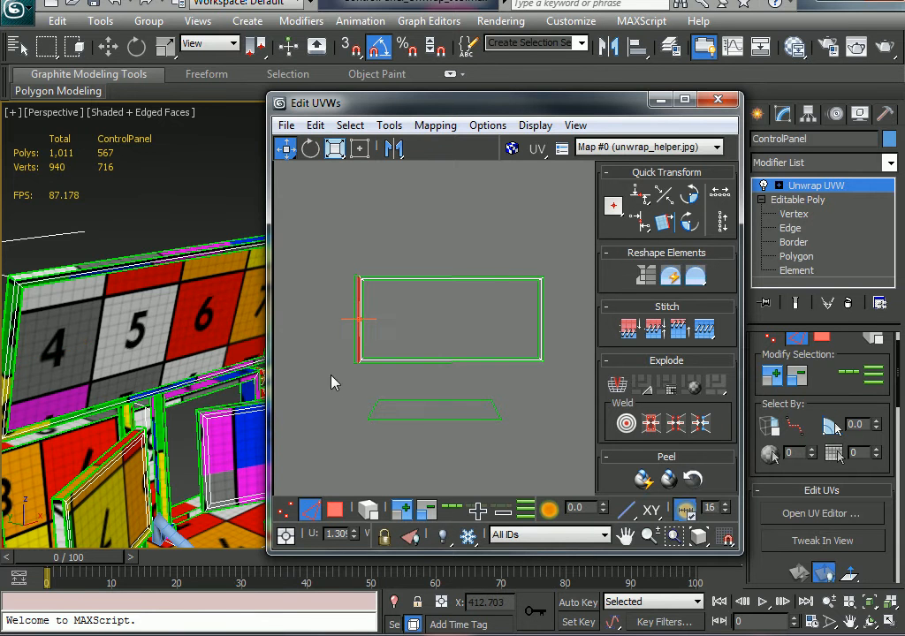
pyautogui.click(408, 277)
pyautogui.rightClick(409, 277)
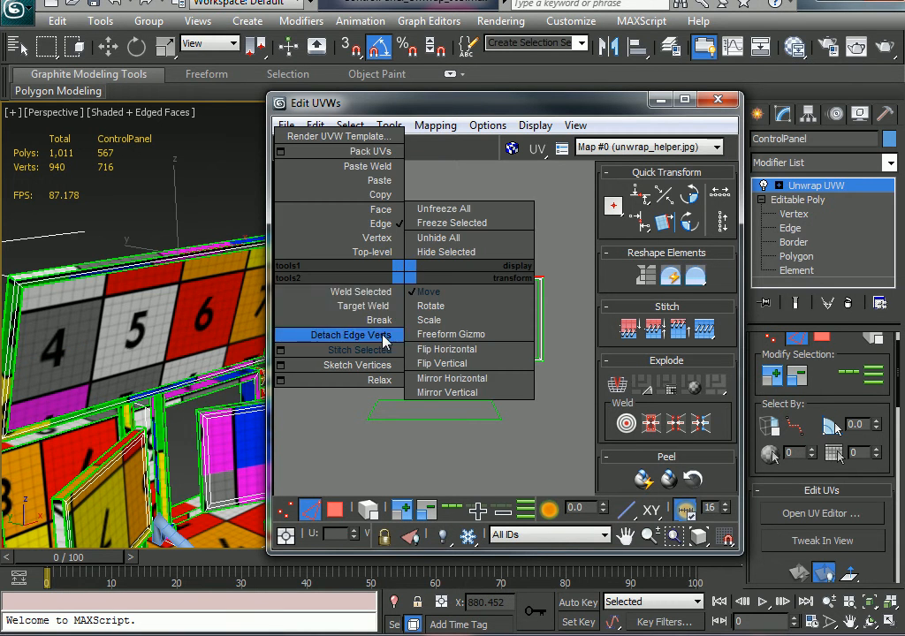
pyautogui.click(349, 335)
# Stitch the matching side strips onto the right and lower edges of the rectangular border frame.
pyautogui.click(541, 307)
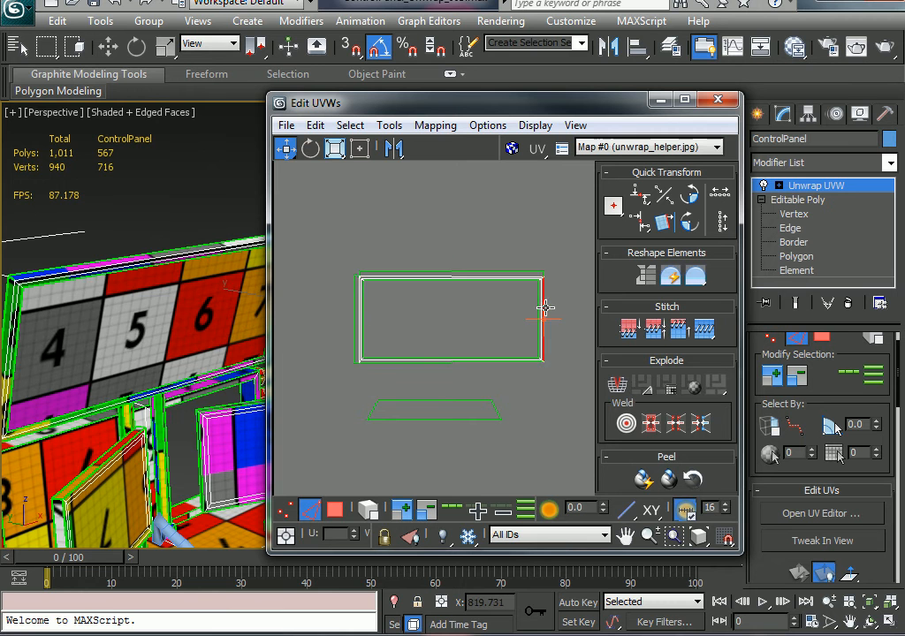
pyautogui.rightClick(542, 307)
pyautogui.click(481, 382)
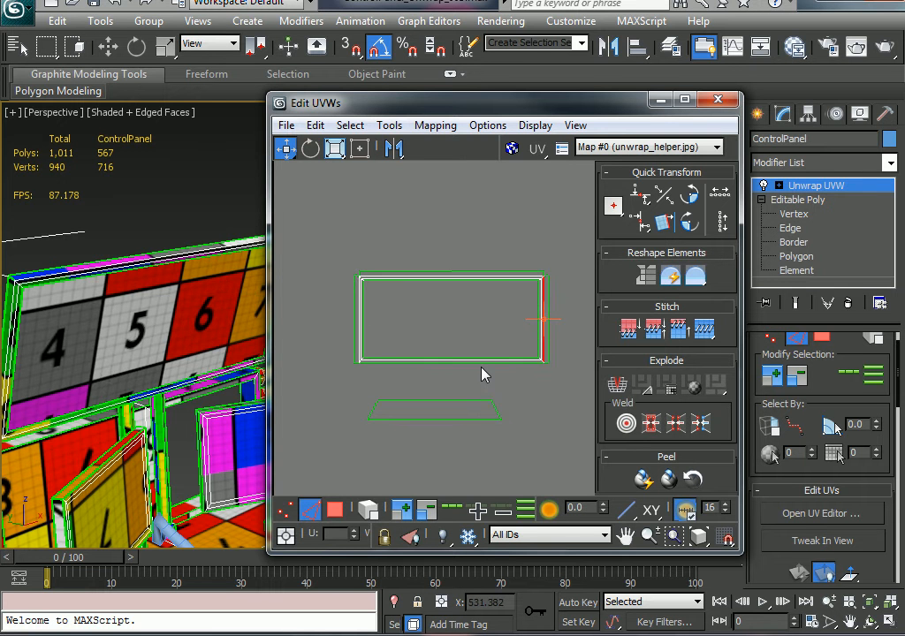
pyautogui.click(477, 361)
pyautogui.rightClick(471, 359)
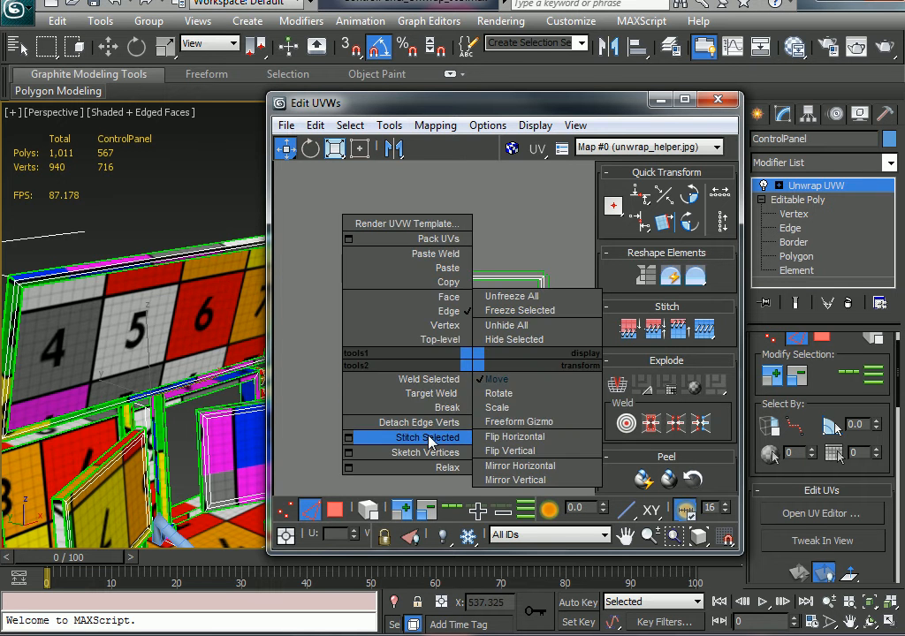
pyautogui.click(430, 438)
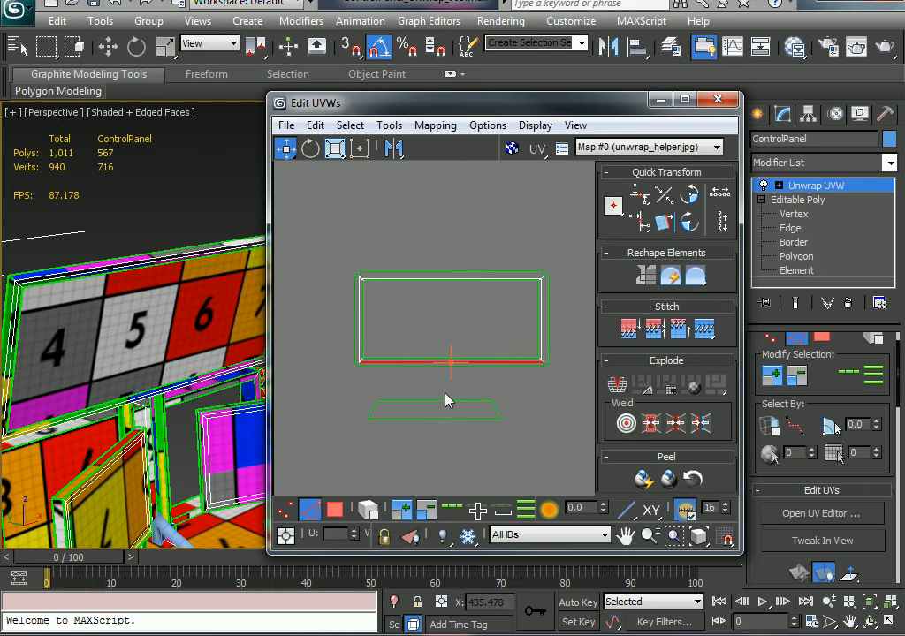
# Stitch the framed island to the outer edge of the border frame's left side strip.
pyautogui.click(355, 305)
pyautogui.rightClick(354, 305)
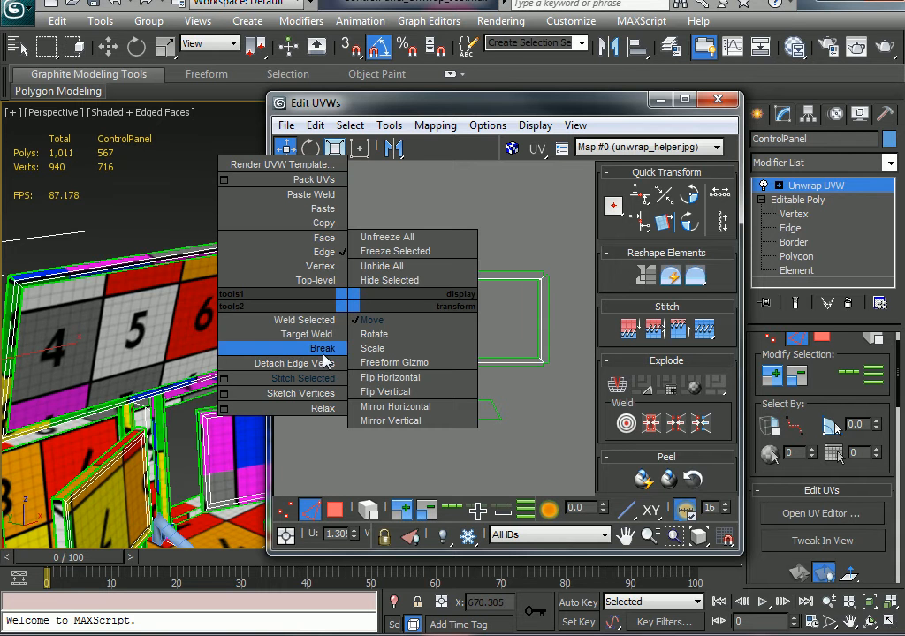
pyautogui.click(320, 385)
pyautogui.moveTo(320, 383); pyautogui.dragTo(469, 296, button='middle')
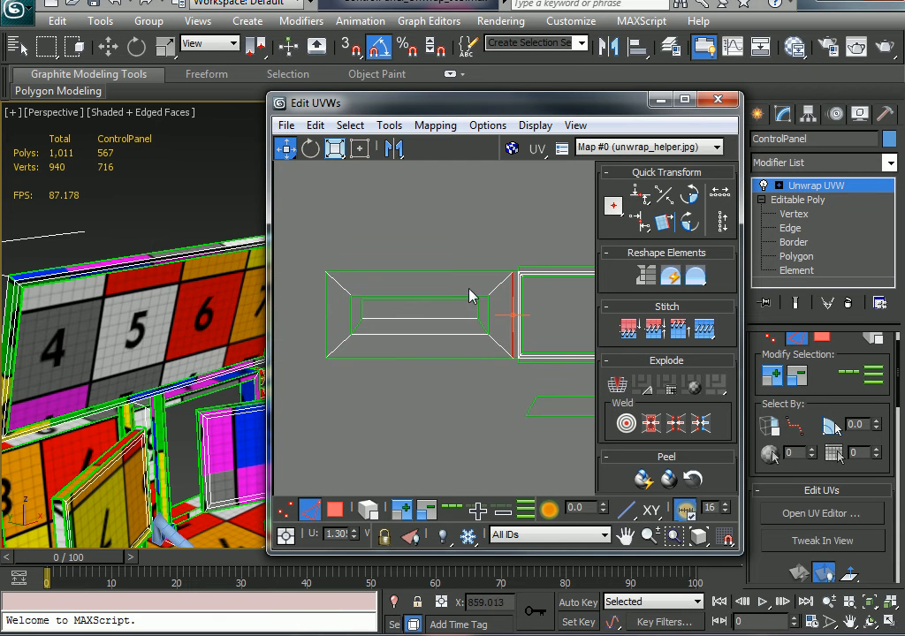
# Examine which edges of the framed island match the outer upper and right edges of the border frame.
pyautogui.click(531, 267)
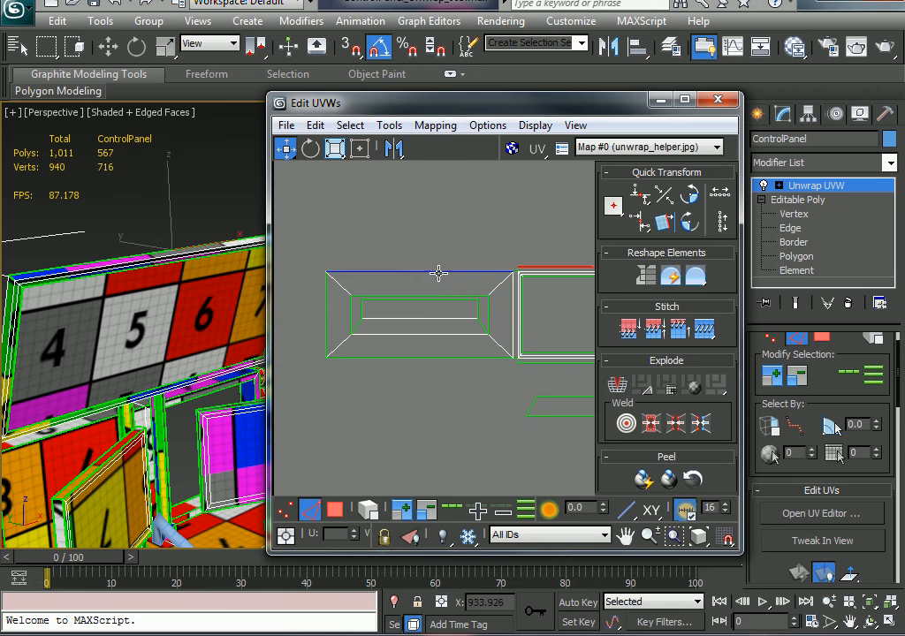
pyautogui.scroll(-1, 521, 327)
pyautogui.moveTo(521, 327); pyautogui.dragTo(684, 333, button='middle')
pyautogui.scroll(1, 466, 327)
pyautogui.scroll(-1, 684, 333)
pyautogui.scroll(-1, 502, 345)
pyautogui.moveTo(376, 325); pyautogui.dragTo(521, 329, button='middle')
pyautogui.click(547, 303)
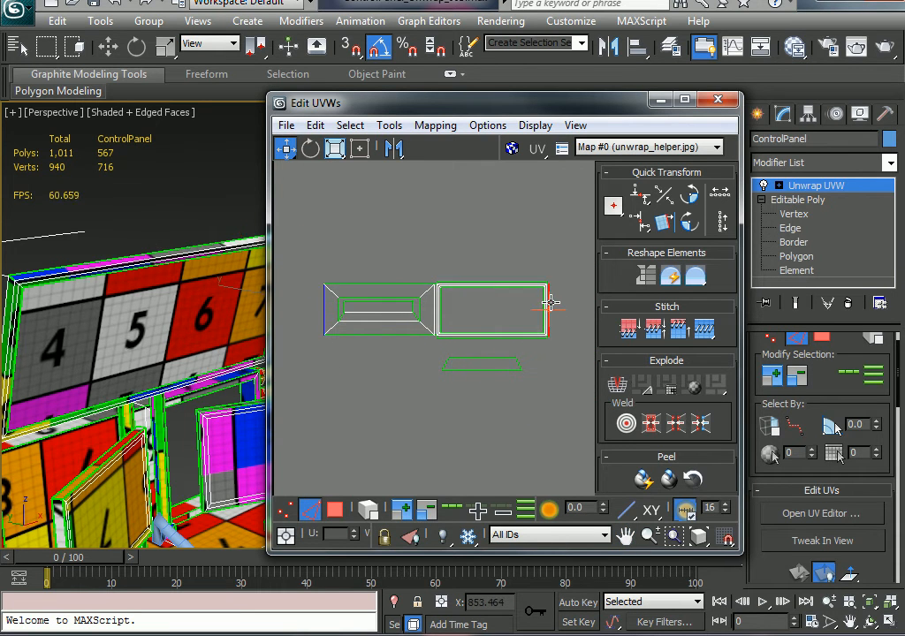
pyautogui.moveTo(493, 336); pyautogui.dragTo(455, 345, button='middle')
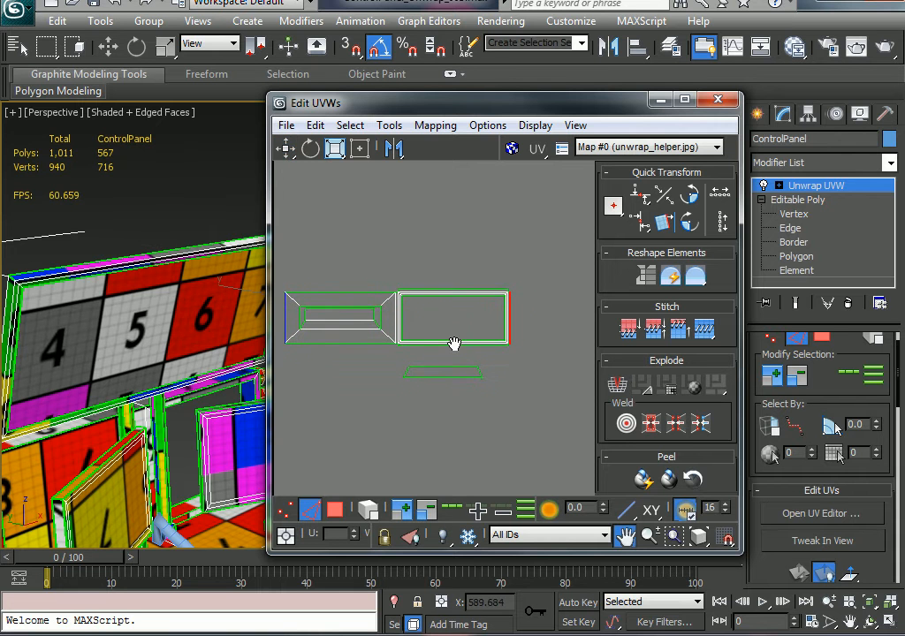
pyautogui.moveTo(375, 343); pyautogui.dragTo(344, 318, button='middle')
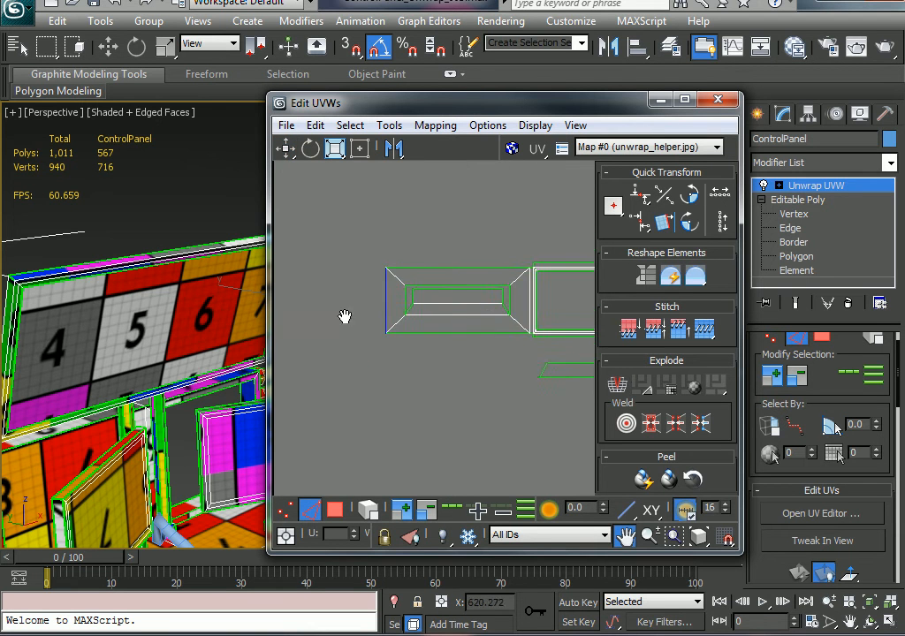
pyautogui.scroll(5, 474, 319)
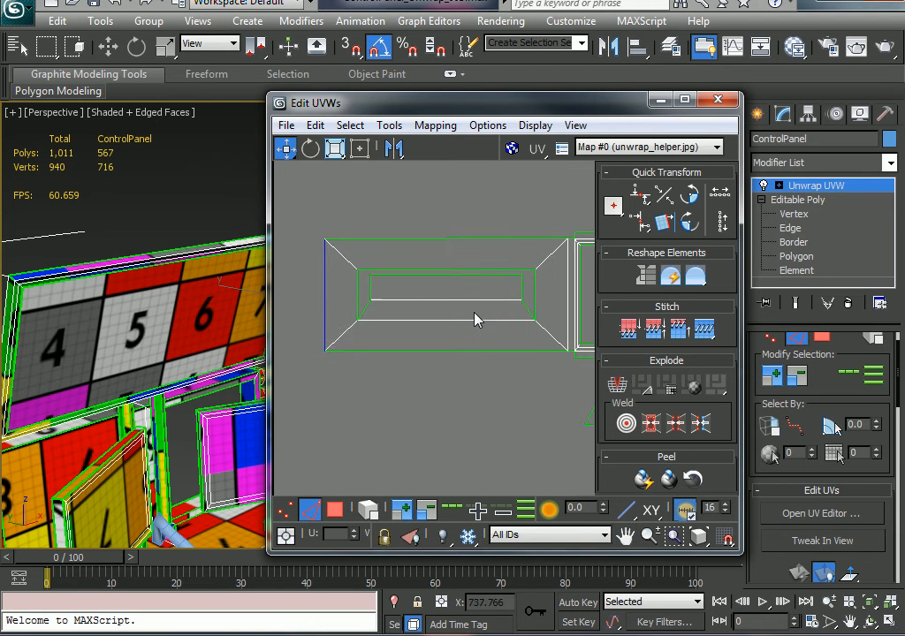
# In face mode, select the framed island's innermost rectangular face and grow the selection to include the slanted face below it.
pyautogui.click(403, 296)
pyautogui.keyDown('alt'); pyautogui.moveTo(120, 348); pyautogui.dragTo(397, 377, button='middle'); pyautogui.keyUp('alt')
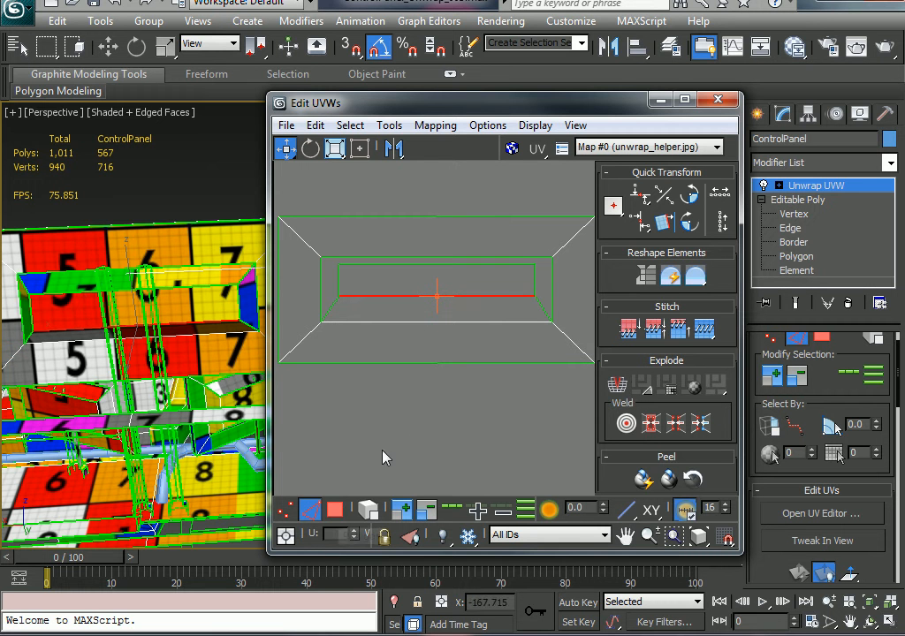
pyautogui.press('3')
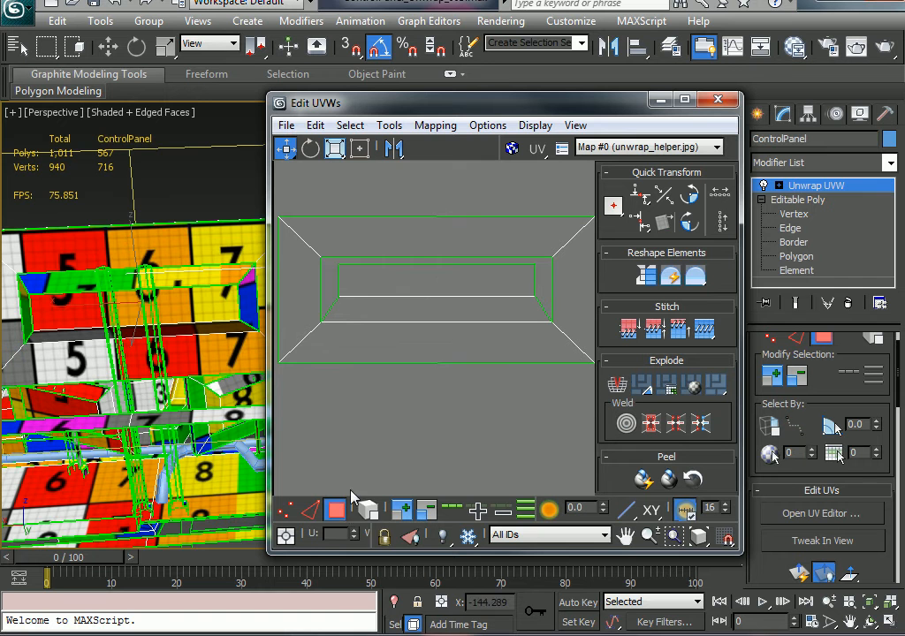
pyautogui.click(417, 277)
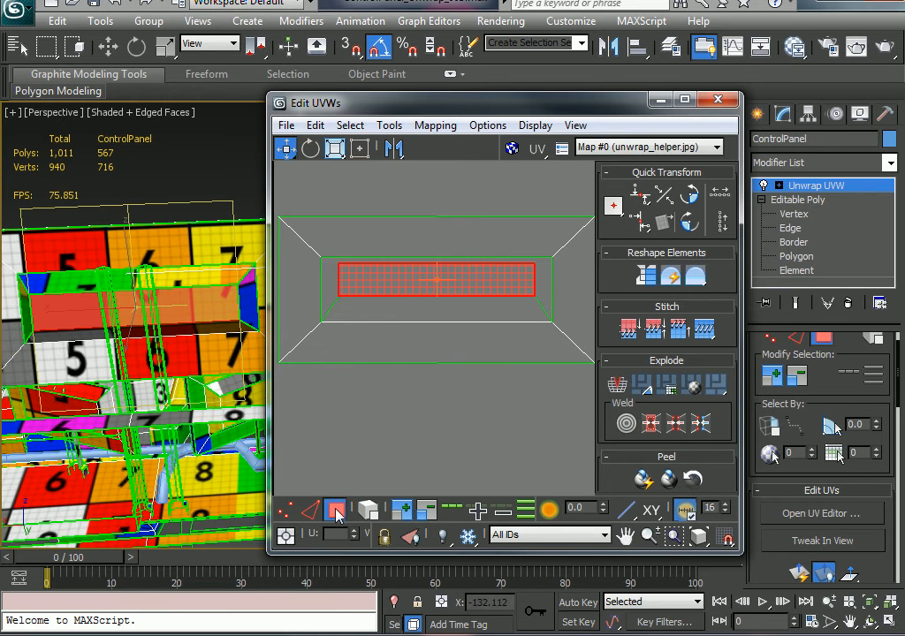
pyautogui.click(402, 512)
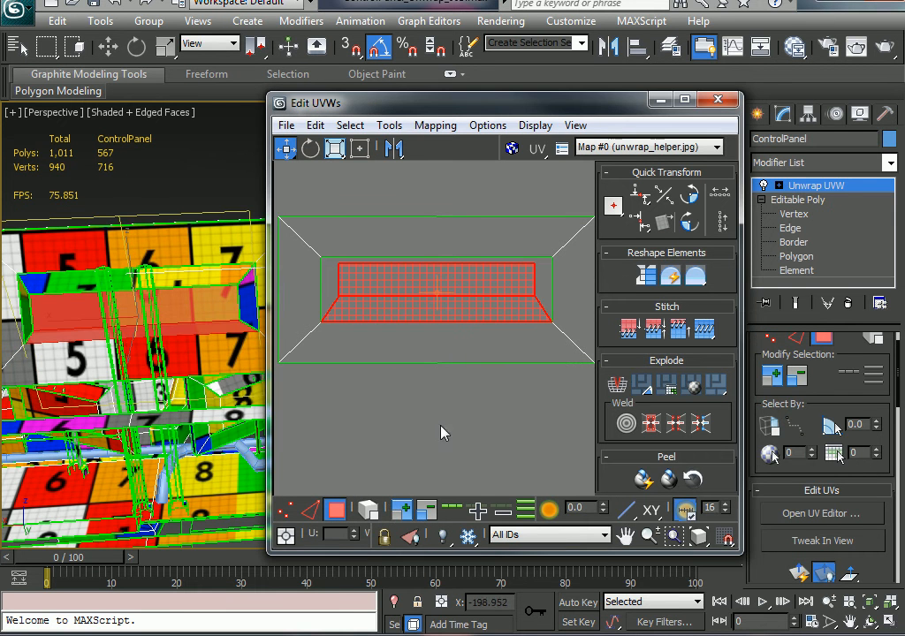
# Try moving the two selected faces slightly upward within the frame, and undo the move.
pyautogui.moveTo(397, 300); pyautogui.dragTo(410, 268)
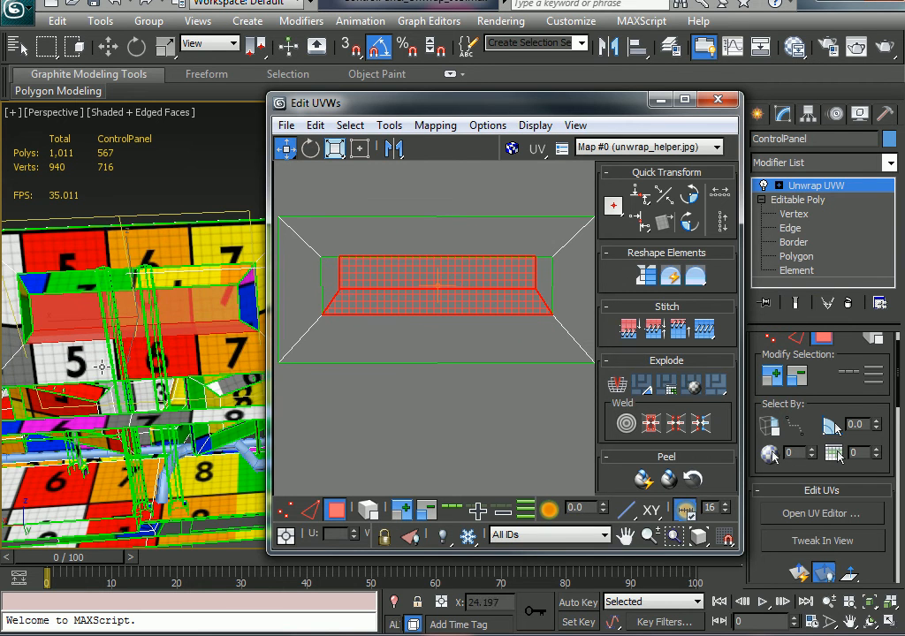
pyautogui.keyDown('alt'); pyautogui.moveTo(102, 367); pyautogui.dragTo(202, 370, button='middle'); pyautogui.keyUp('alt')
pyautogui.middleClick(436, 371)
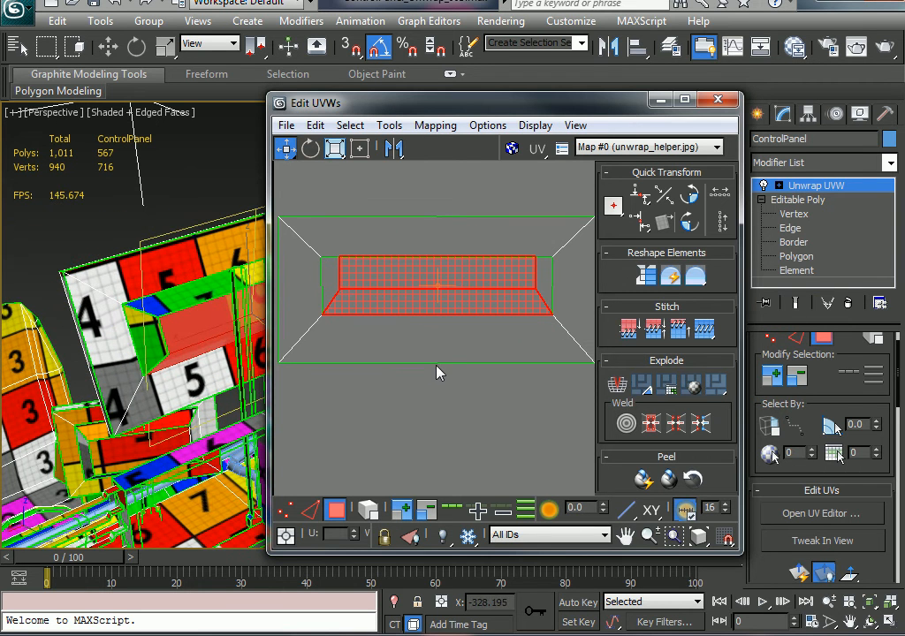
pyautogui.hotkey('ctrl', 'z')
# Break the two selected faces off the frame and move them below, near the loose trapezoid strip.
pyautogui.moveTo(456, 341); pyautogui.dragTo(630, 347, button='middle')
pyautogui.scroll(-2, 626, 347)
pyautogui.moveTo(382, 328); pyautogui.dragTo(735, 336, button='middle')
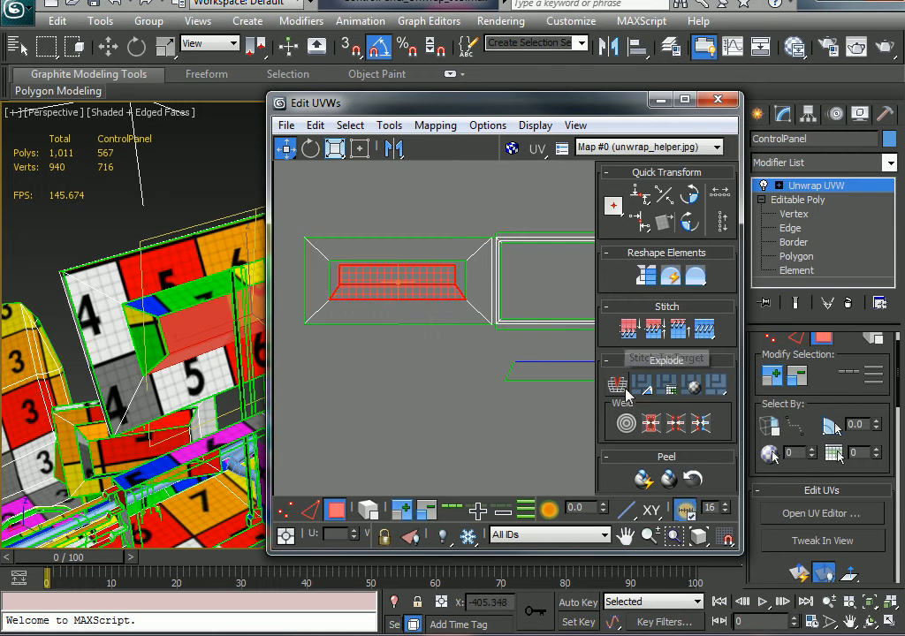
pyautogui.moveTo(458, 340); pyautogui.dragTo(362, 357, button='middle')
pyautogui.moveTo(354, 326); pyautogui.dragTo(440, 462)
pyautogui.click(492, 439)
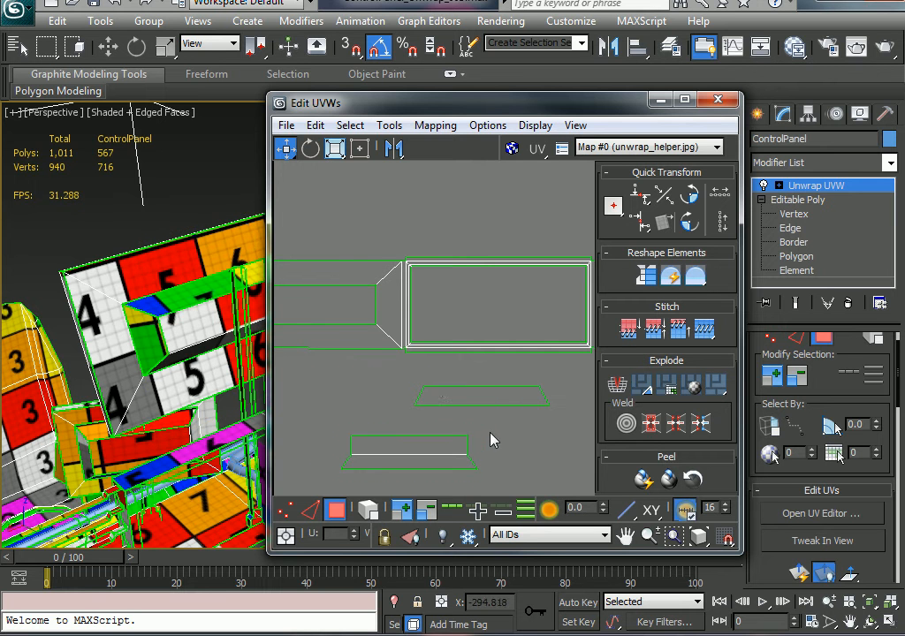
# In edge mode, stitch the loose trapezoid strip to the upper edge of the separated rectangular face.
pyautogui.click(310, 511)
pyautogui.click(379, 436)
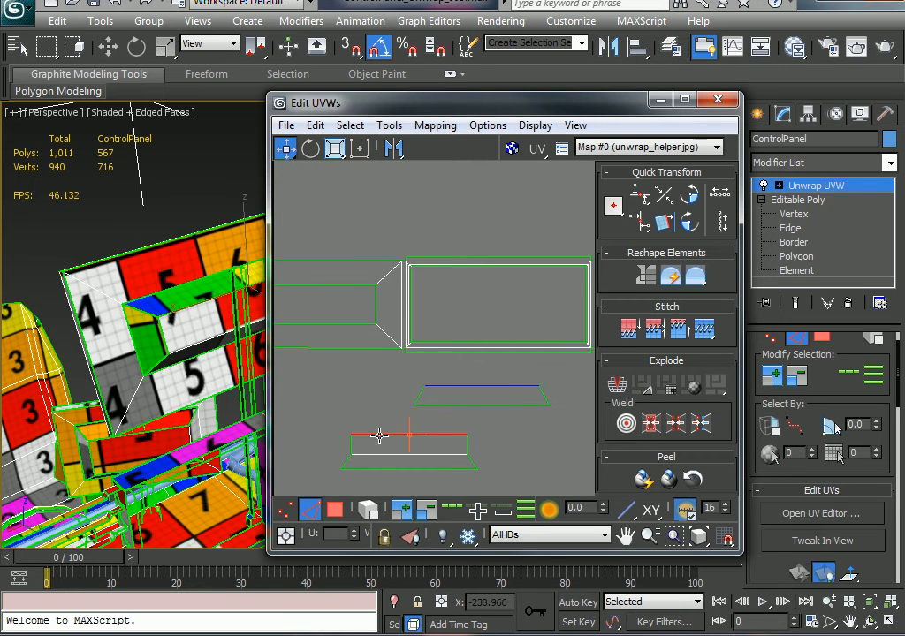
pyautogui.rightClick(371, 429)
pyautogui.click(329, 509)
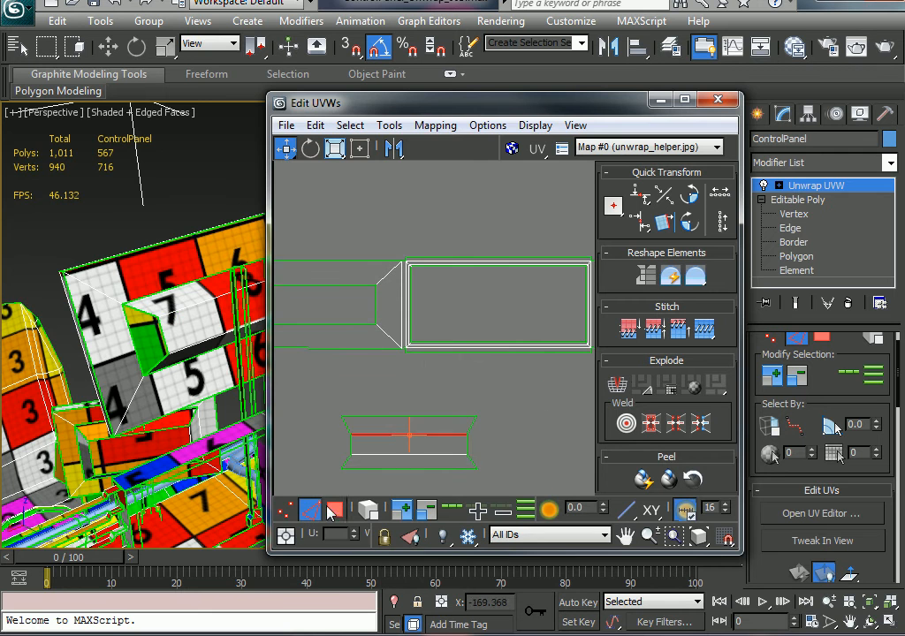
# Stitch the matching slanted side faces onto the right and left edges of the separated rectangular face.
pyautogui.click(466, 445)
pyautogui.keyDown('alt'); pyautogui.moveTo(181, 327); pyautogui.dragTo(154, 336, button='middle'); pyautogui.keyUp('alt')
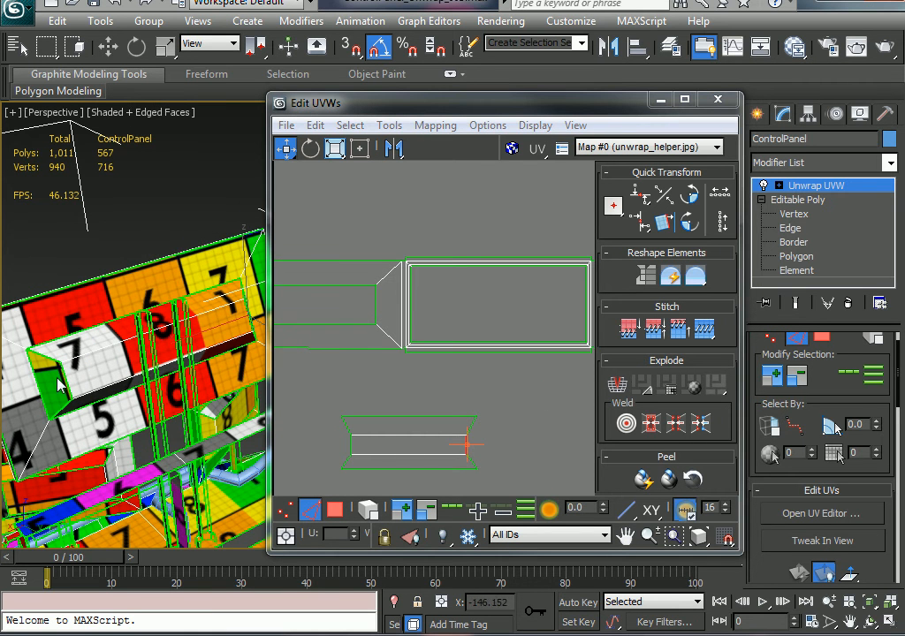
pyautogui.rightClick(467, 443)
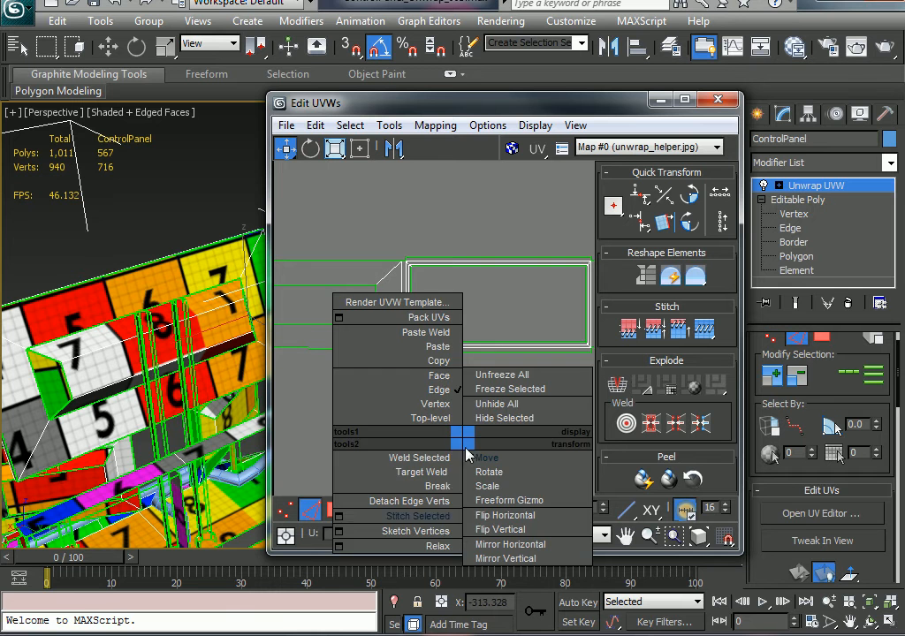
pyautogui.click(438, 514)
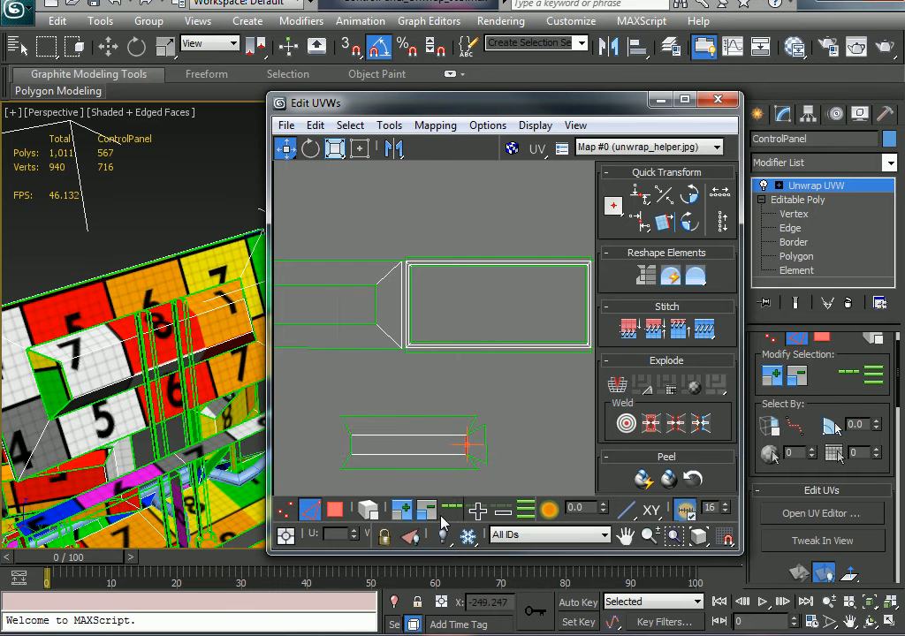
pyautogui.rightClick(352, 445)
pyautogui.click(311, 459)
pyautogui.moveTo(388, 439); pyautogui.dragTo(405, 376, button='middle')
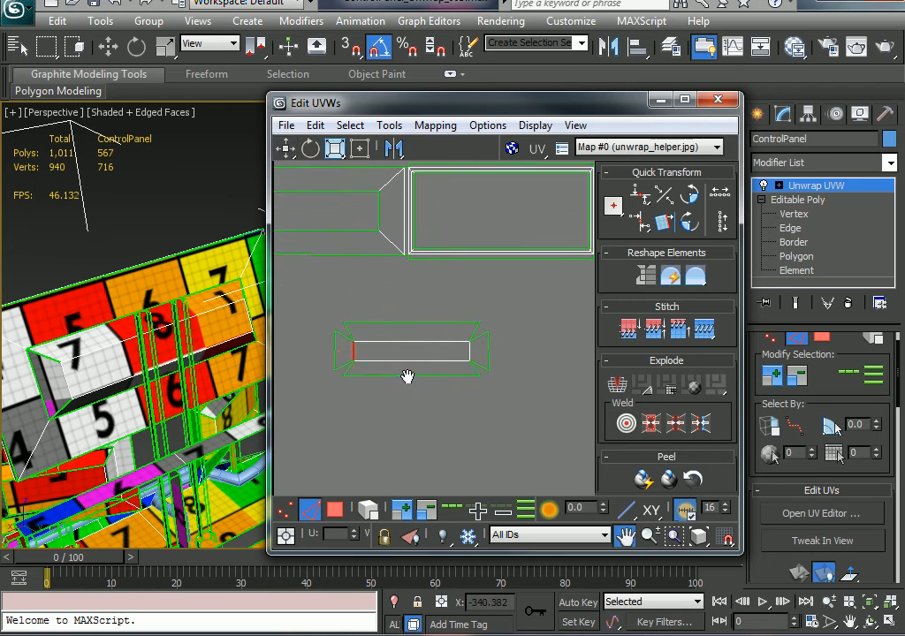
# Try stitching the slanted upper-left corner edge to the average, undo it, and clear the edge selection.
pyautogui.click(346, 333)
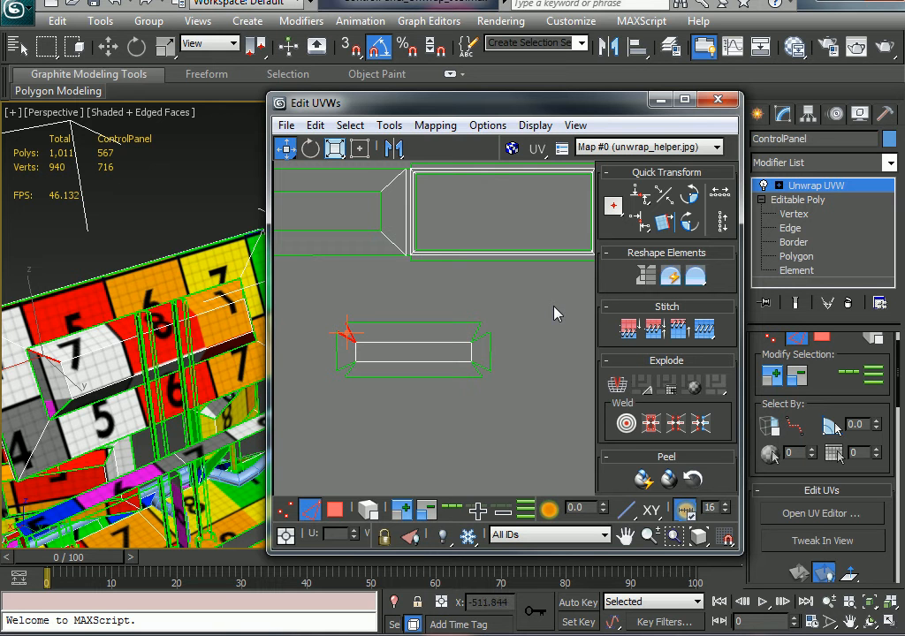
pyautogui.click(654, 336)
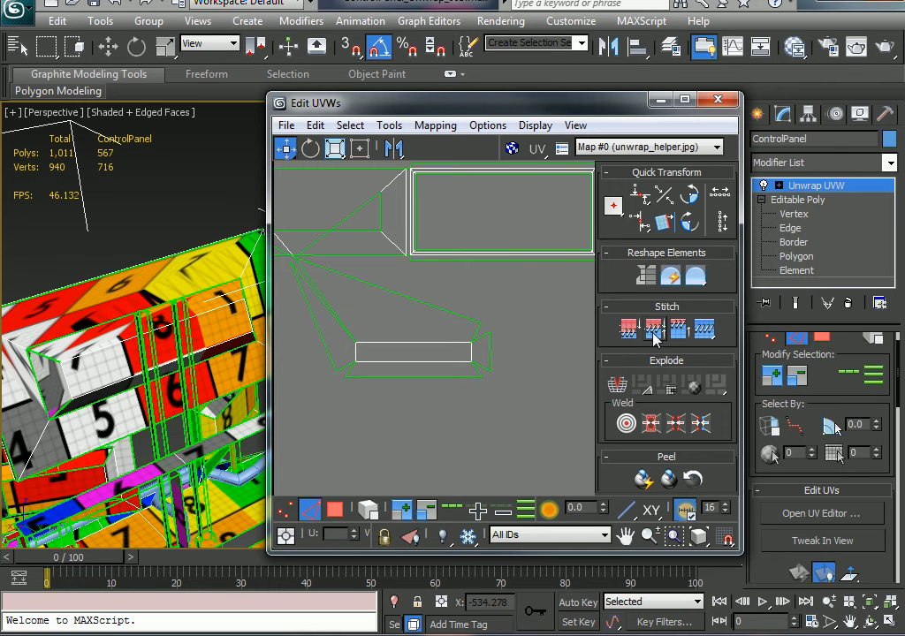
pyautogui.click(654, 336)
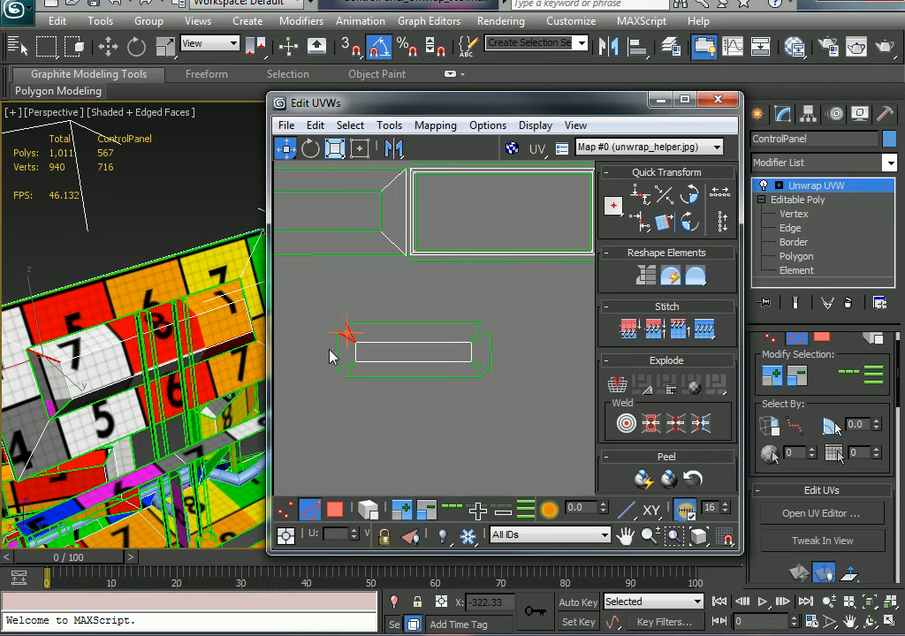
pyautogui.moveTo(329, 356); pyautogui.dragTo(465, 417, button='middle')
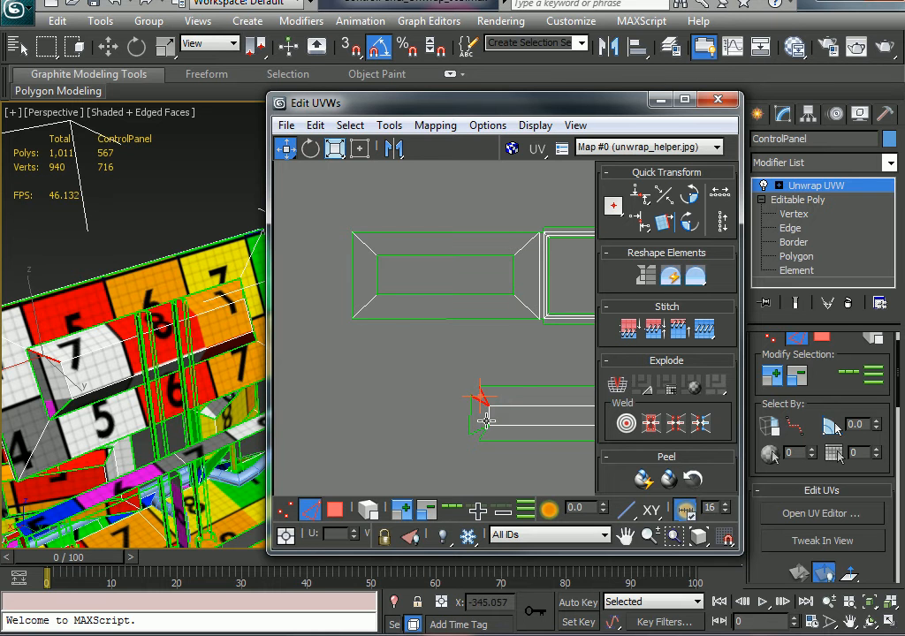
pyautogui.moveTo(485, 420); pyautogui.dragTo(452, 396, button='middle')
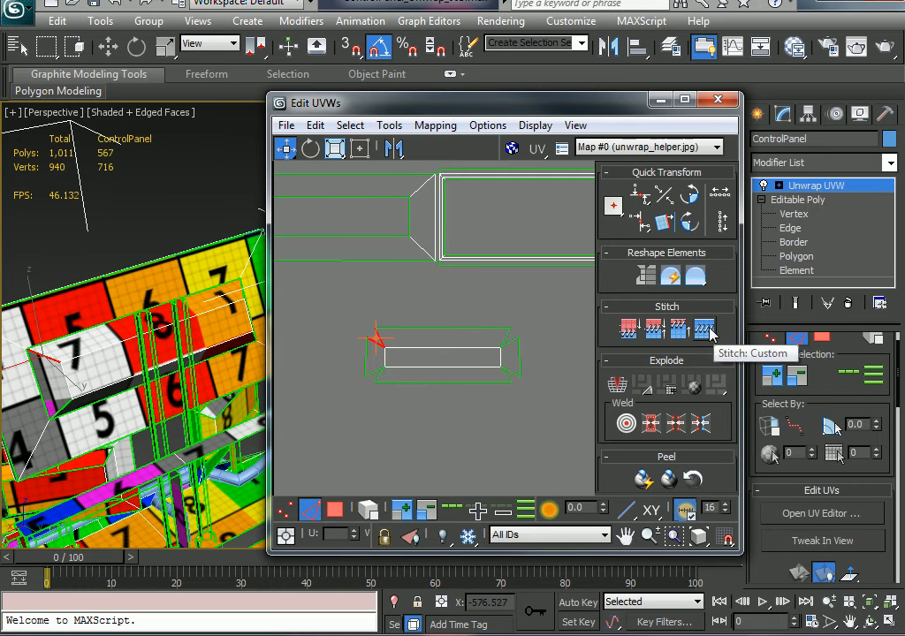
pyautogui.click(402, 307)
# Stitch the two slanted corner edges on the left end of the separated recess piece, upper corner first, and clear the selection.
pyautogui.moveTo(375, 350); pyautogui.dragTo(298, 468, button='middle')
pyautogui.moveTo(446, 391); pyautogui.dragTo(356, 248, button='middle')
pyautogui.moveTo(461, 327); pyautogui.dragTo(379, 282, button='middle')
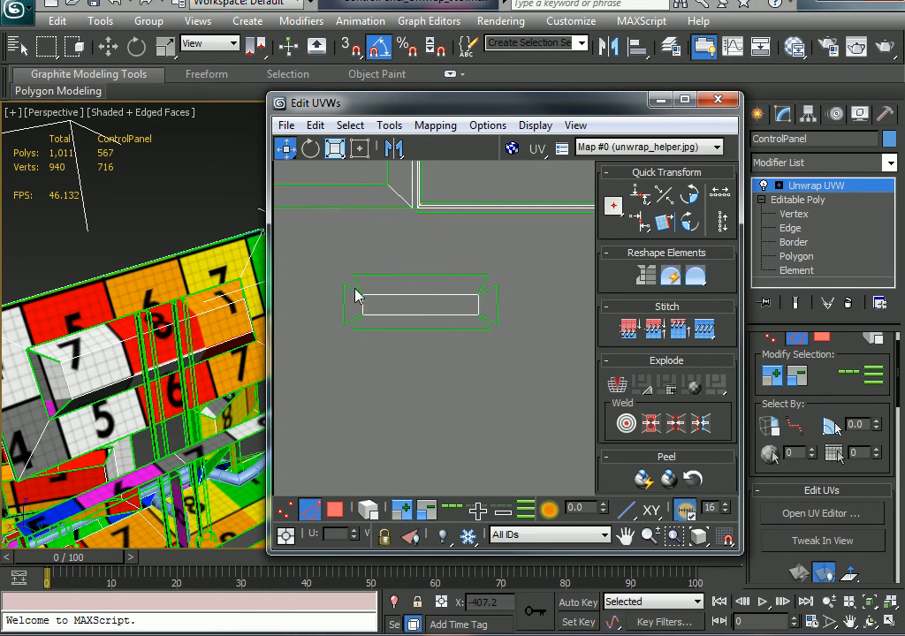
pyautogui.rightClick(351, 287)
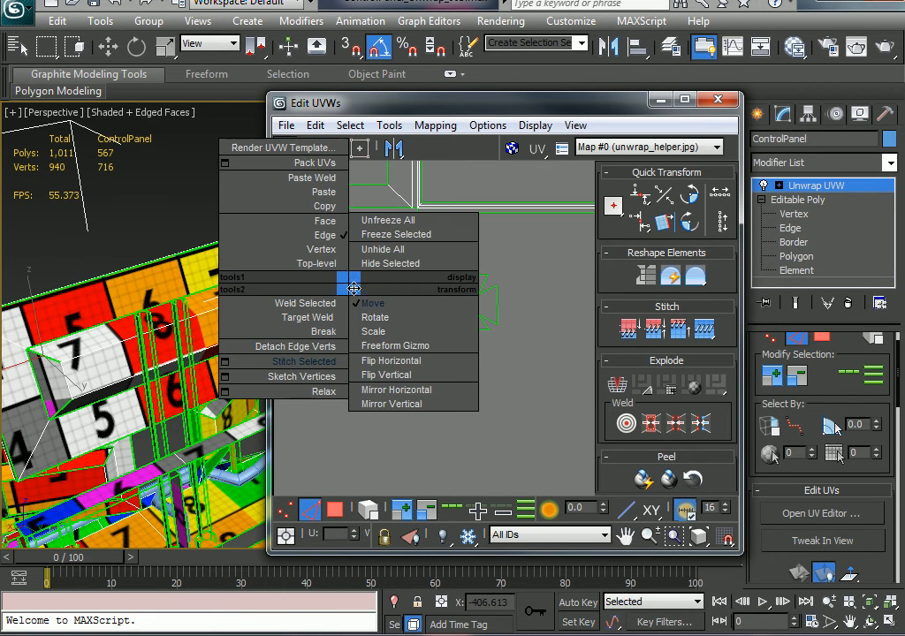
pyautogui.click(336, 346)
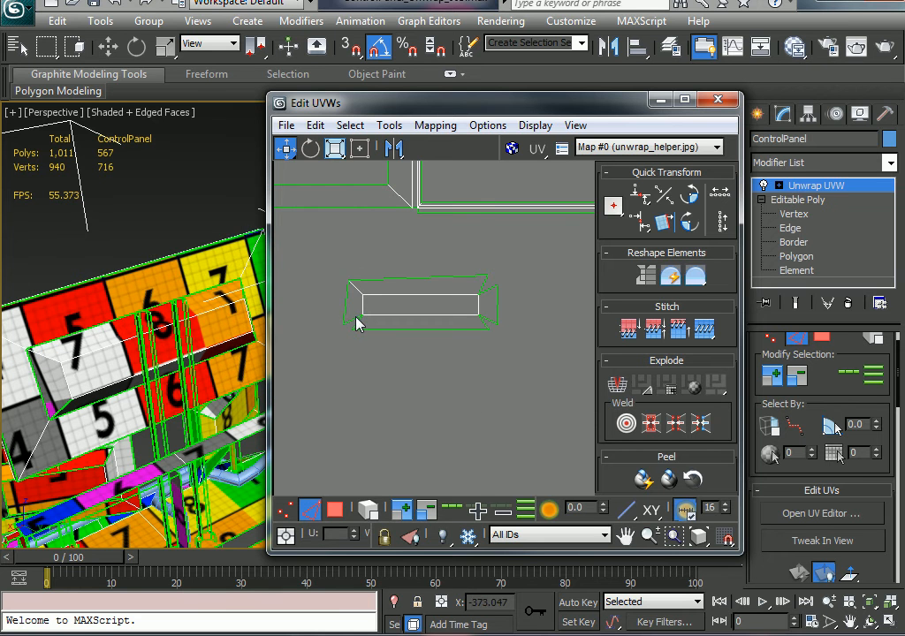
pyautogui.rightClick(354, 313)
pyautogui.click(331, 392)
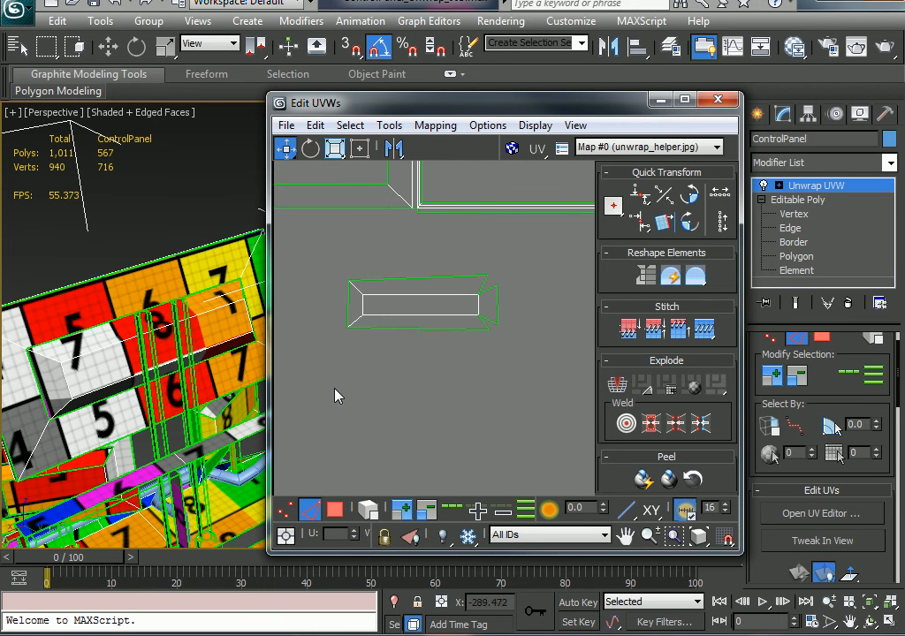
pyautogui.moveTo(67, 382)
pyautogui.keyDown('alt'); pyautogui.mouseDown(button='middle')
pyautogui.moveTo(64, 360)
pyautogui.moveTo(58, 394)
pyautogui.mouseUp(button='middle'); pyautogui.keyUp('alt')
pyautogui.click(429, 345)
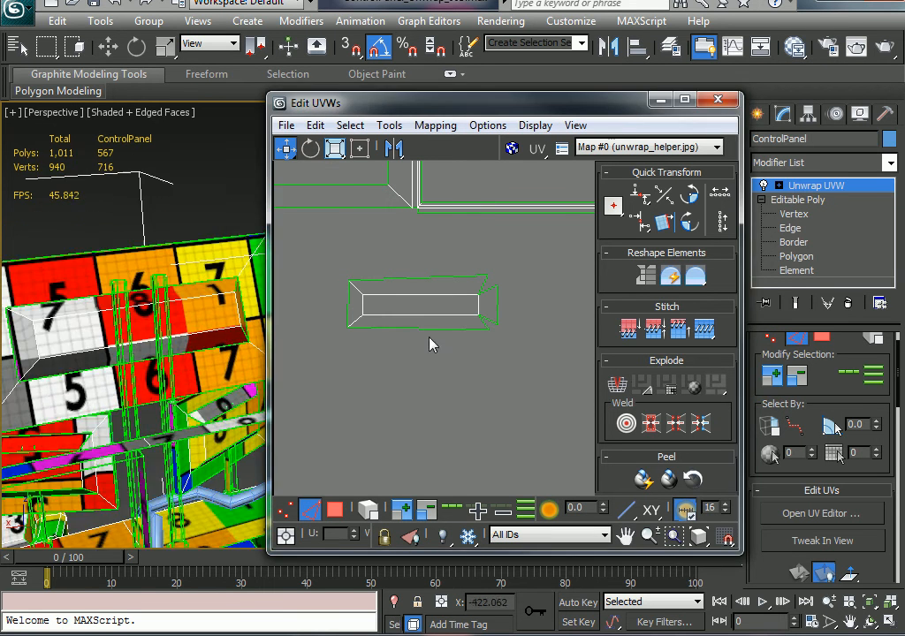
# Stitch the upper and lower slanted corner edges on the right end of the recess piece and clear the selection.
pyautogui.click(487, 291)
pyautogui.rightClick(485, 290)
pyautogui.click(470, 363)
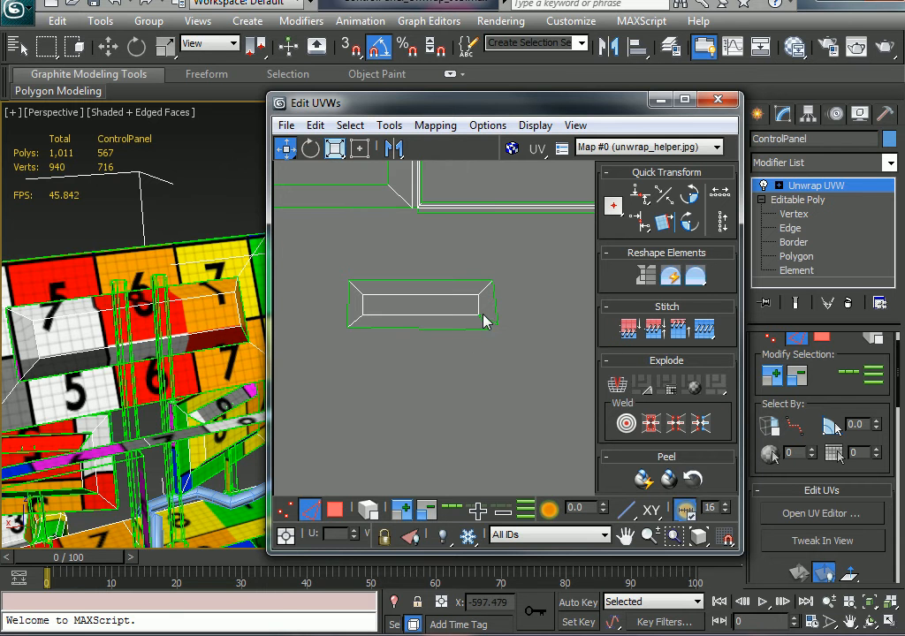
pyautogui.click(484, 315)
pyautogui.rightClick(483, 313)
pyautogui.click(445, 388)
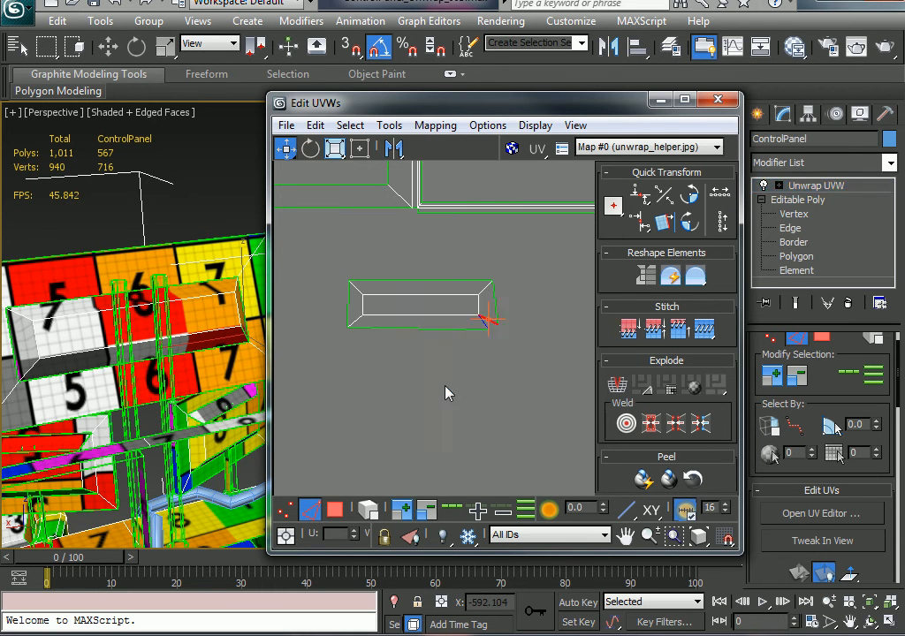
pyautogui.click(497, 361)
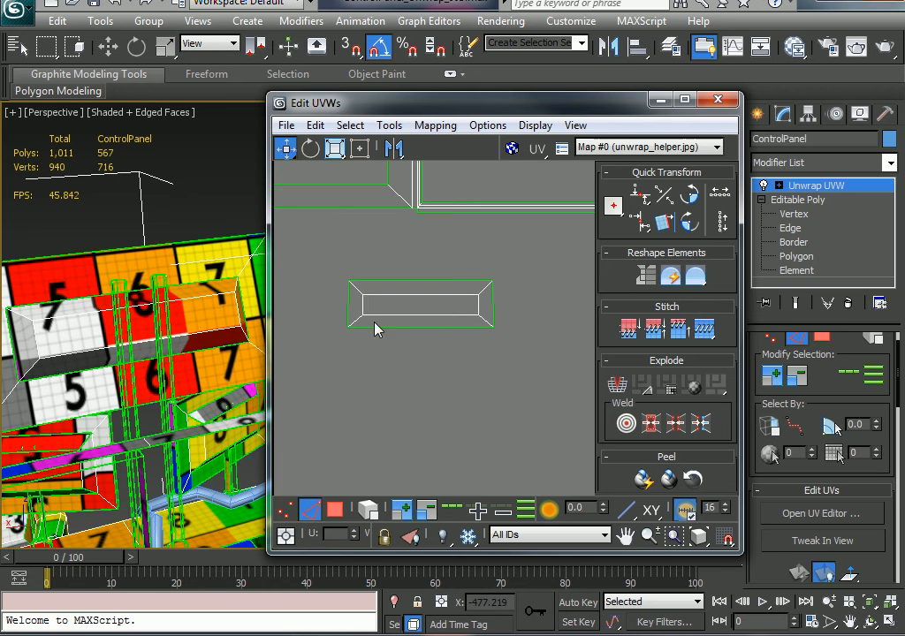
# In polygon mode, select the whole stitched recess island and move it over the inner opening of the left frame island.
pyautogui.moveTo(374, 328); pyautogui.dragTo(499, 400, button='middle')
pyautogui.scroll(-3, 408, 355)
pyautogui.moveTo(396, 345); pyautogui.dragTo(552, 375, button='middle')
pyautogui.moveTo(432, 349); pyautogui.dragTo(503, 351, button='middle')
pyautogui.keyDown('alt'); pyautogui.moveTo(191, 366); pyautogui.dragTo(382, 331, button='middle'); pyautogui.keyUp('alt')
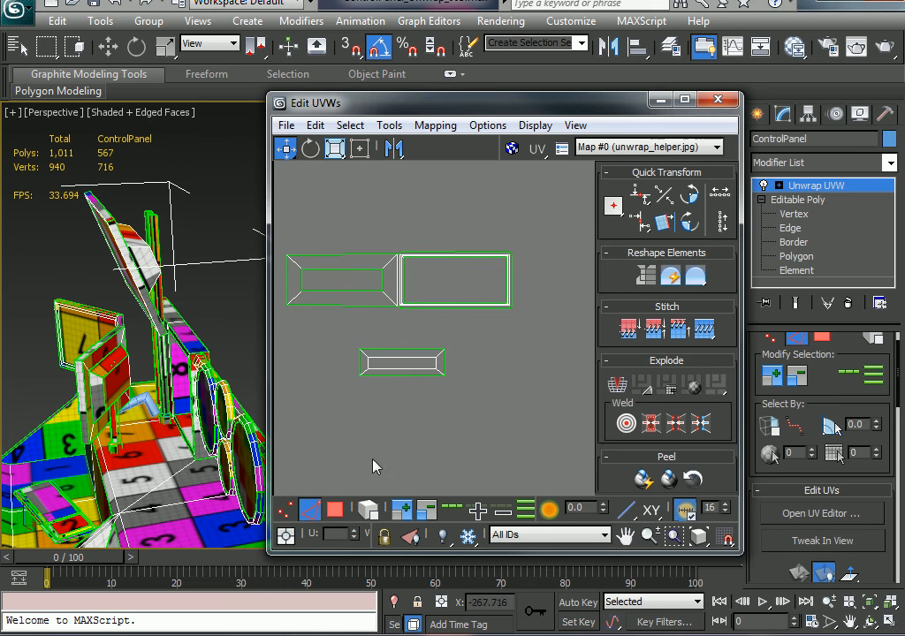
pyautogui.click(331, 510)
pyautogui.moveTo(346, 341); pyautogui.dragTo(482, 415)
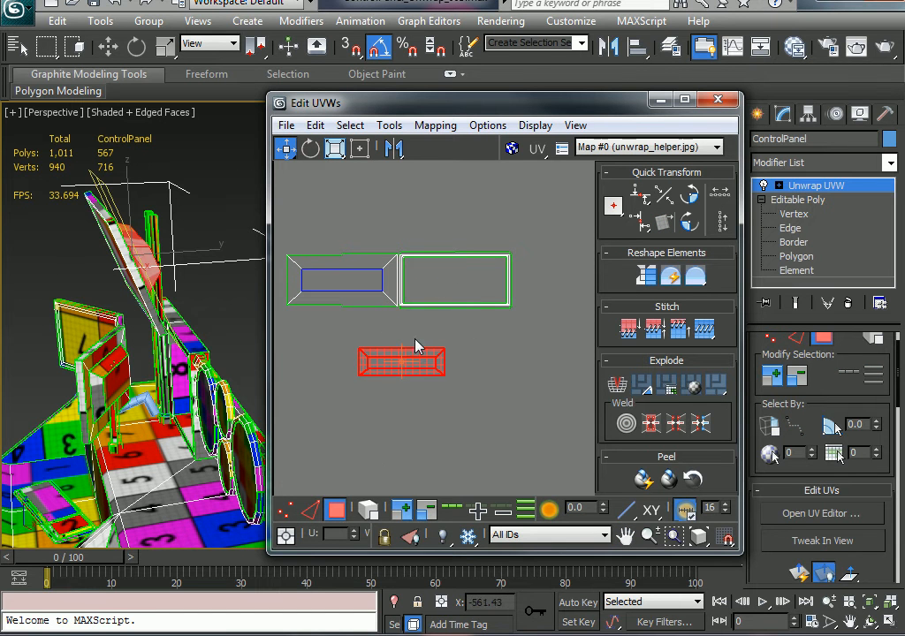
pyautogui.moveTo(377, 367); pyautogui.dragTo(318, 287)
pyautogui.moveTo(317, 287); pyautogui.dragTo(265, 285, button='middle')
pyautogui.scroll(2, 353, 287)
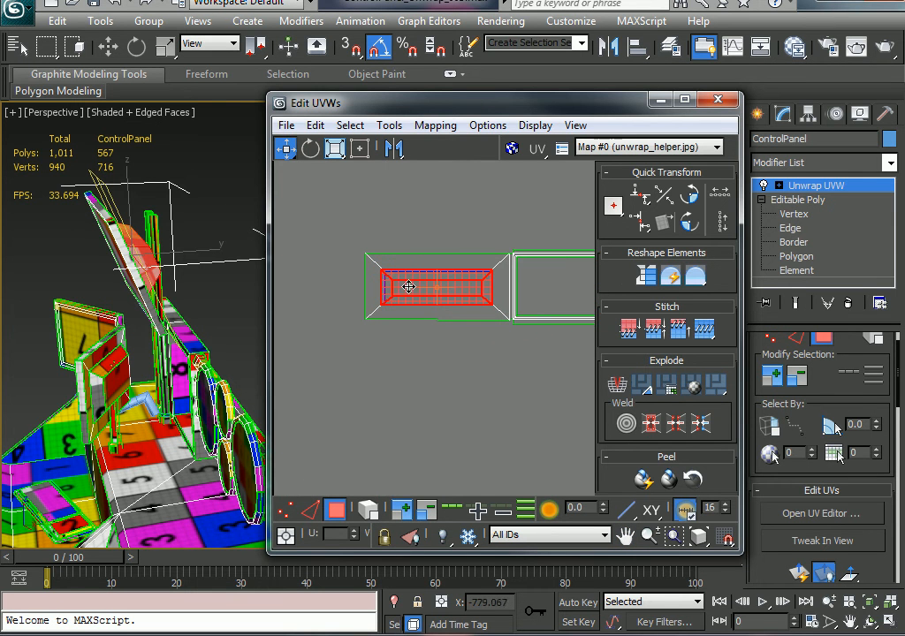
# Move the recess island inside the double-bordered right frame, centre it there, and deselect it.
pyautogui.keyDown('alt'); pyautogui.moveTo(210, 266); pyautogui.dragTo(97, 296, button='middle'); pyautogui.keyUp('alt')
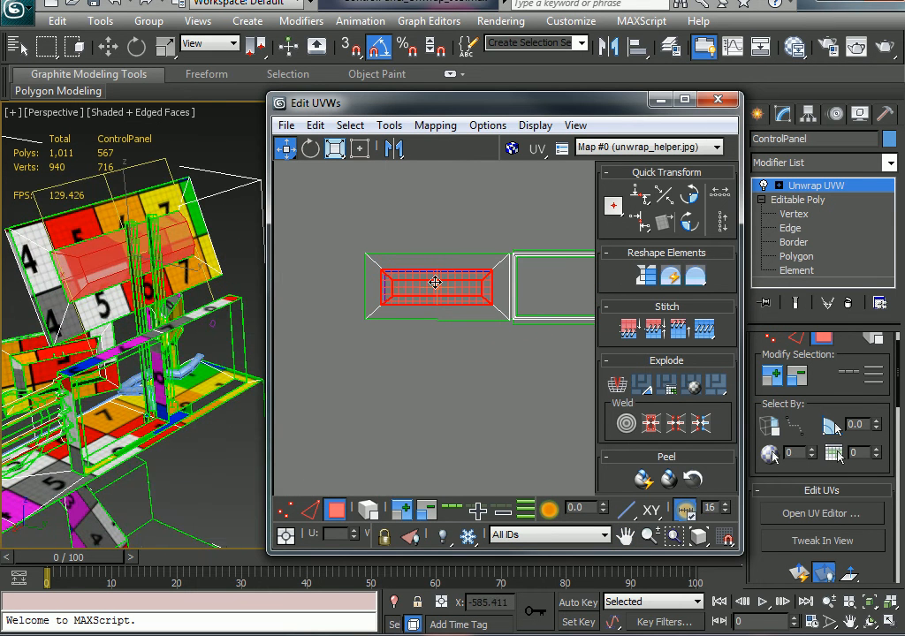
pyautogui.moveTo(416, 287); pyautogui.dragTo(558, 288)
pyautogui.moveTo(557, 287); pyautogui.dragTo(434, 303, button='middle')
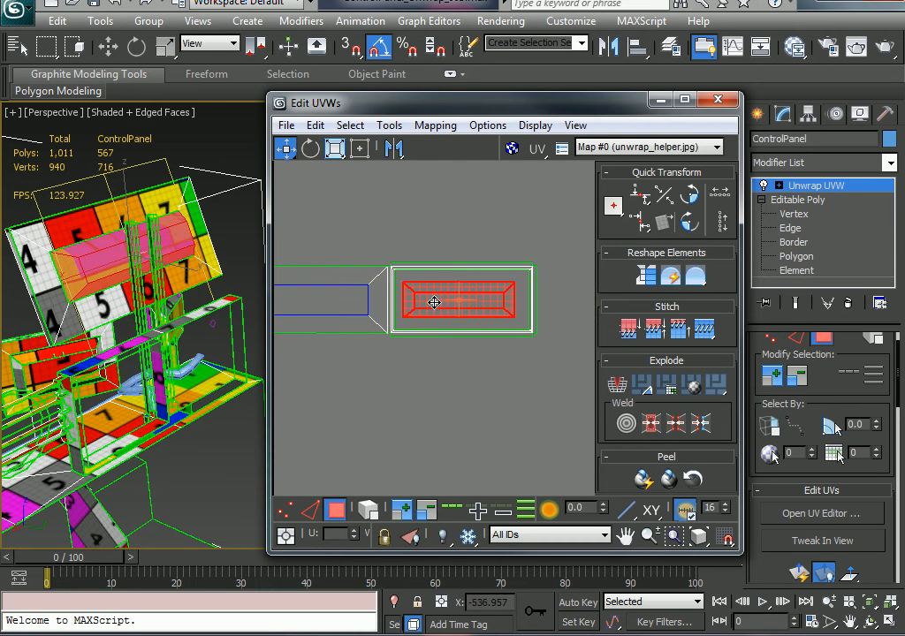
pyautogui.moveTo(433, 303); pyautogui.dragTo(438, 307)
pyautogui.click(535, 416)
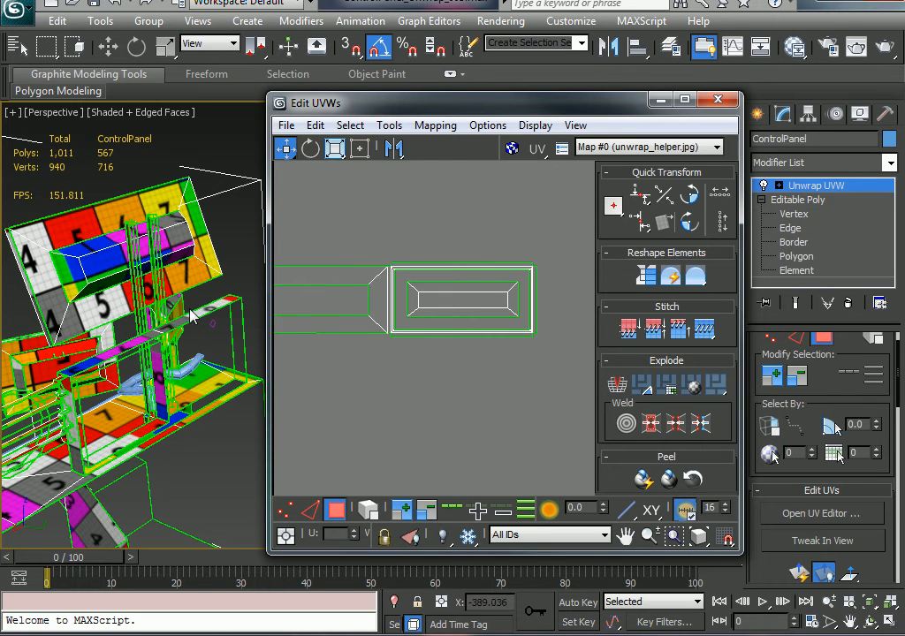
# Select the plain rectangular island and move it down so it sits directly above the left frame island.
pyautogui.keyDown('alt'); pyautogui.moveTo(190, 316); pyautogui.dragTo(219, 276, button='middle'); pyautogui.keyUp('alt')
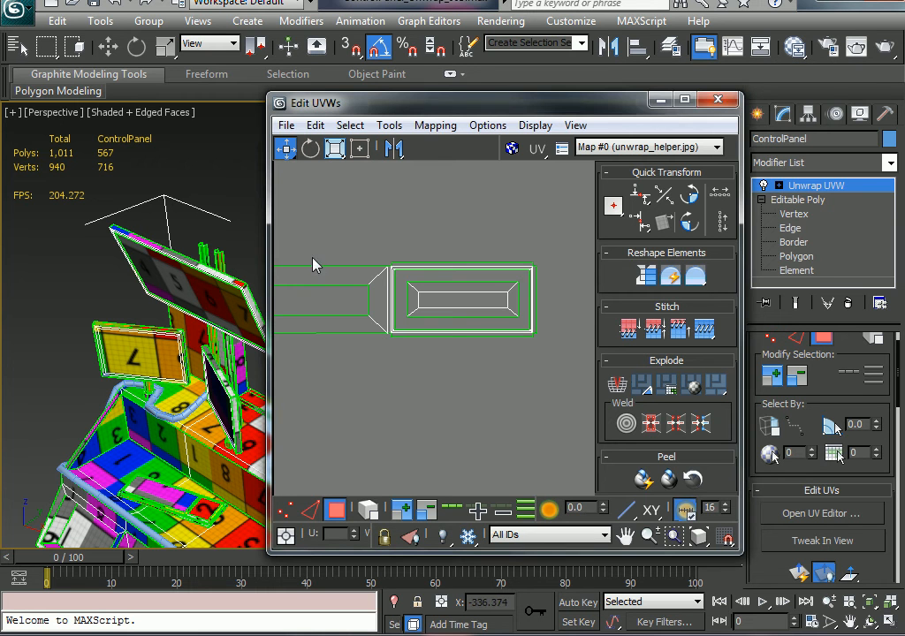
pyautogui.scroll(-2, 312, 262)
pyautogui.moveTo(357, 315); pyautogui.dragTo(448, 387, button='middle')
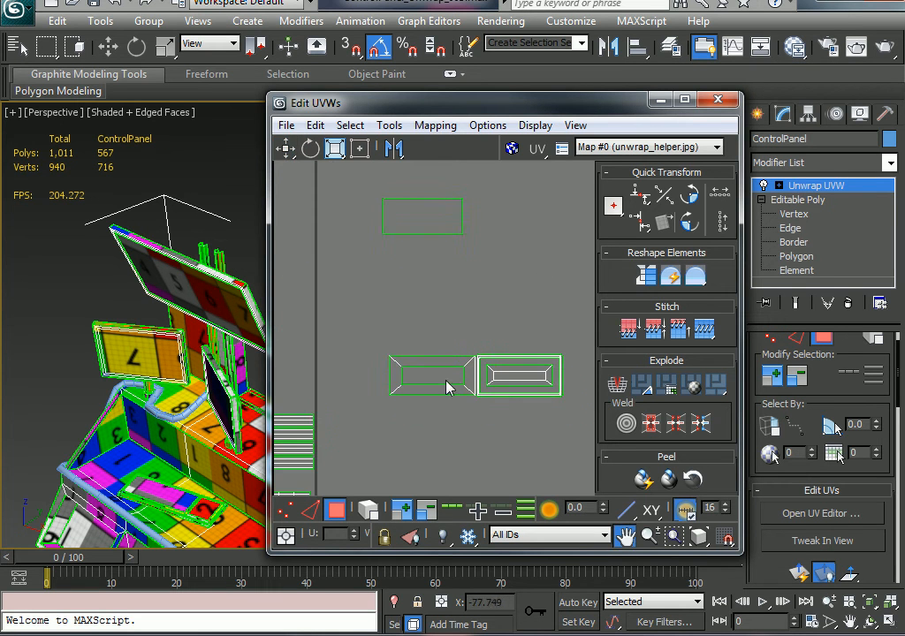
pyautogui.moveTo(496, 188); pyautogui.dragTo(366, 256)
pyautogui.moveTo(403, 227); pyautogui.dragTo(413, 345)
pyautogui.keyDown('alt'); pyautogui.moveTo(189, 420); pyautogui.dragTo(289, 418, button='middle'); pyautogui.keyUp('alt')
pyautogui.moveTo(289, 418); pyautogui.dragTo(238, 422, button='middle')
pyautogui.keyDown('alt'); pyautogui.moveTo(107, 374); pyautogui.dragTo(109, 324, button='middle'); pyautogui.keyUp('alt')
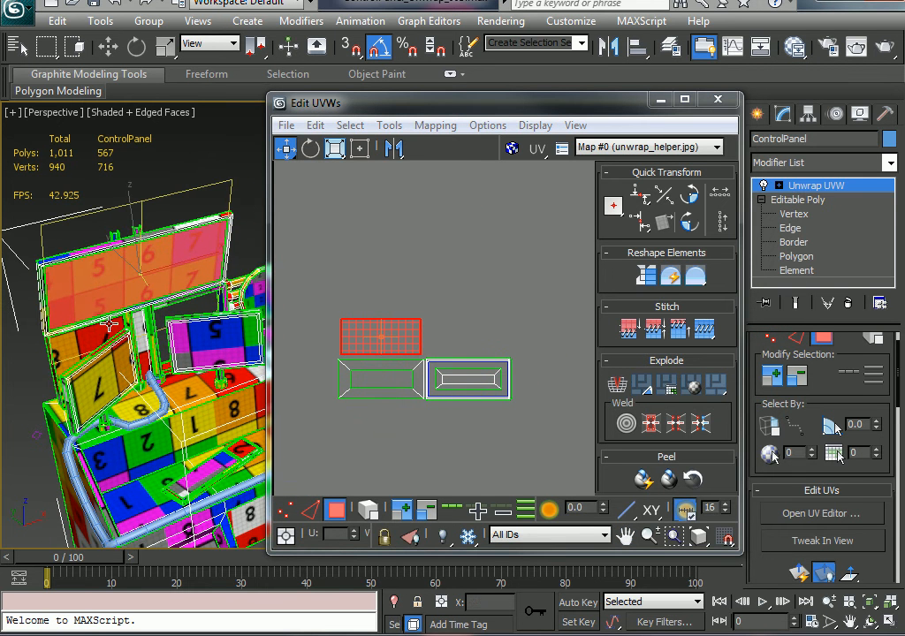
# Select the large panel's complete group of UV islands and copy their UVs.
pyautogui.click(84, 371)
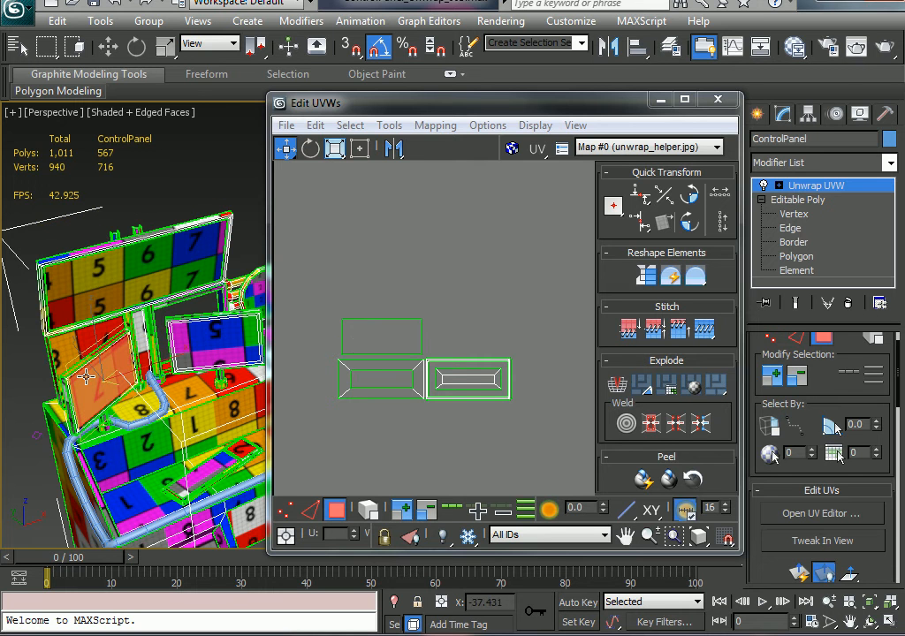
pyautogui.click(772, 376)
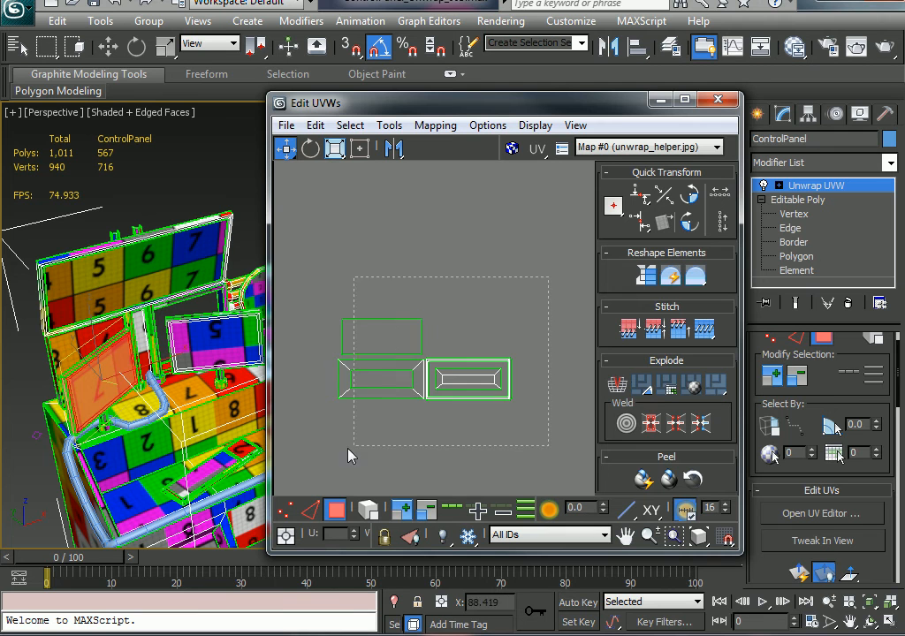
pyautogui.moveTo(547, 277); pyautogui.dragTo(315, 445)
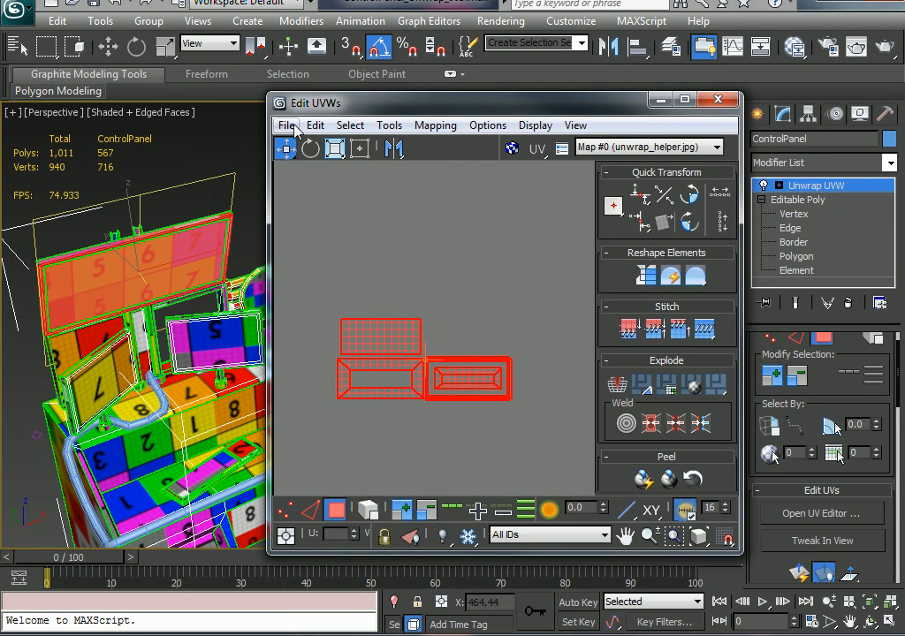
pyautogui.click(314, 125)
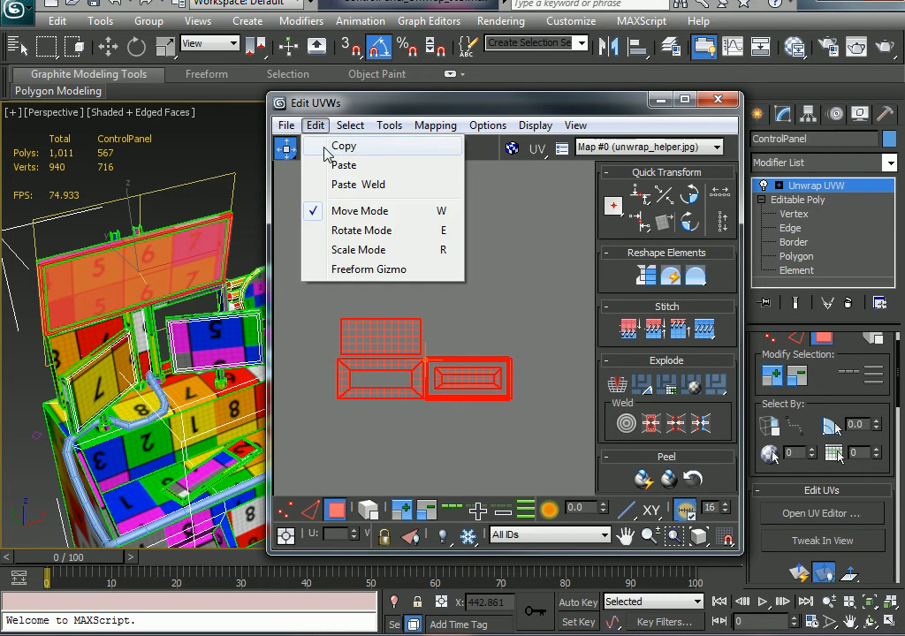
pyautogui.click(325, 147)
# Select the left small monitor's front face, grow the selection over the whole monitor, and paste the copied UVs onto it.
pyautogui.click(94, 387)
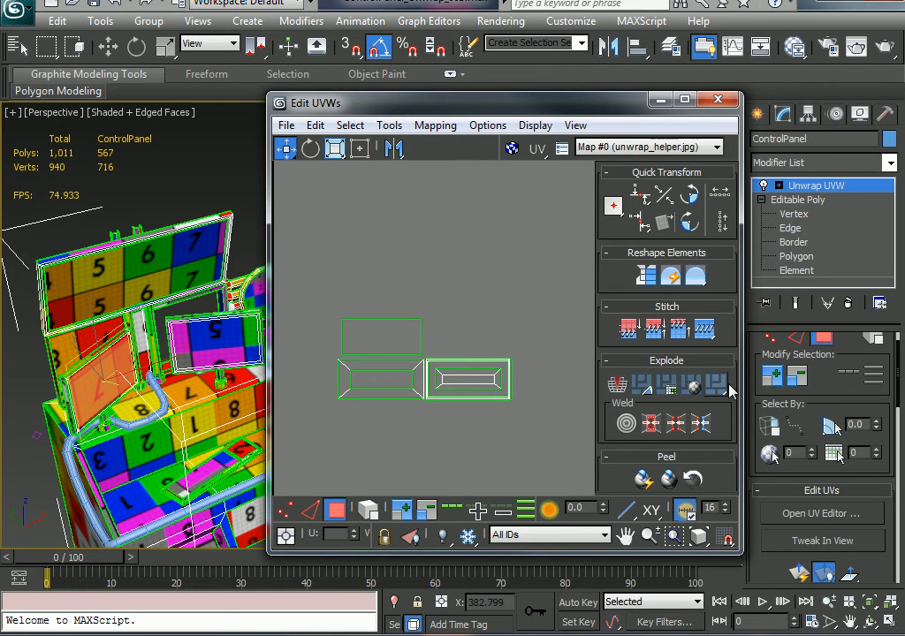
pyautogui.click(772, 375)
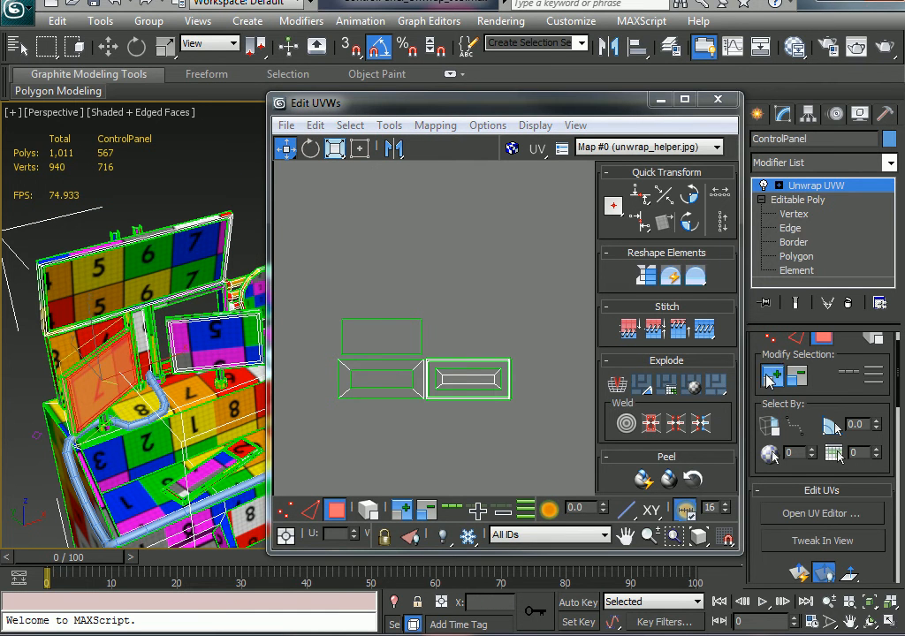
pyautogui.moveTo(495, 312); pyautogui.dragTo(380, 288, button='middle')
pyautogui.moveTo(375, 353); pyautogui.dragTo(701, 384, button='middle')
pyautogui.moveTo(403, 401); pyautogui.dragTo(441, 344, button='middle')
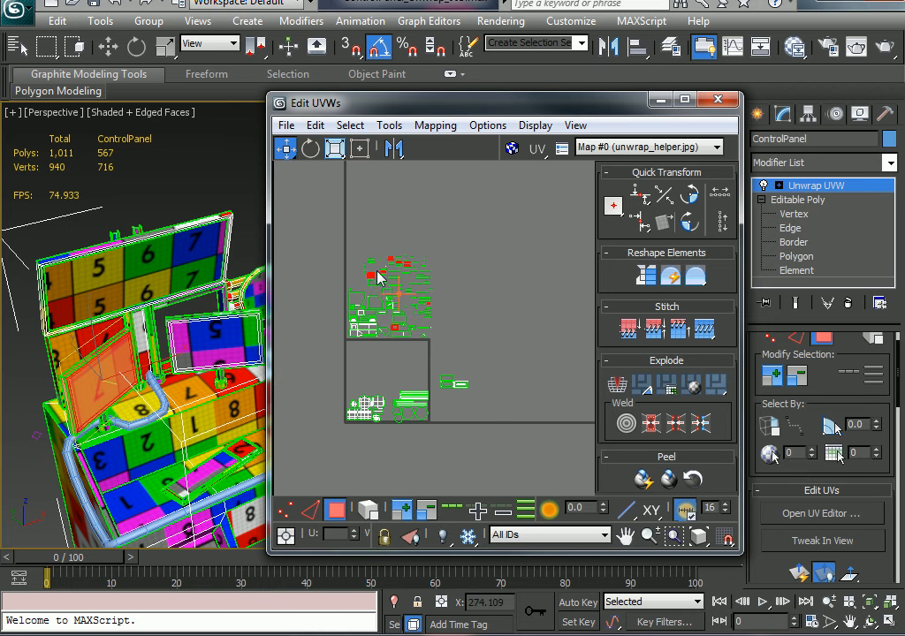
pyautogui.click(285, 125)
pyautogui.moveTo(316, 125)
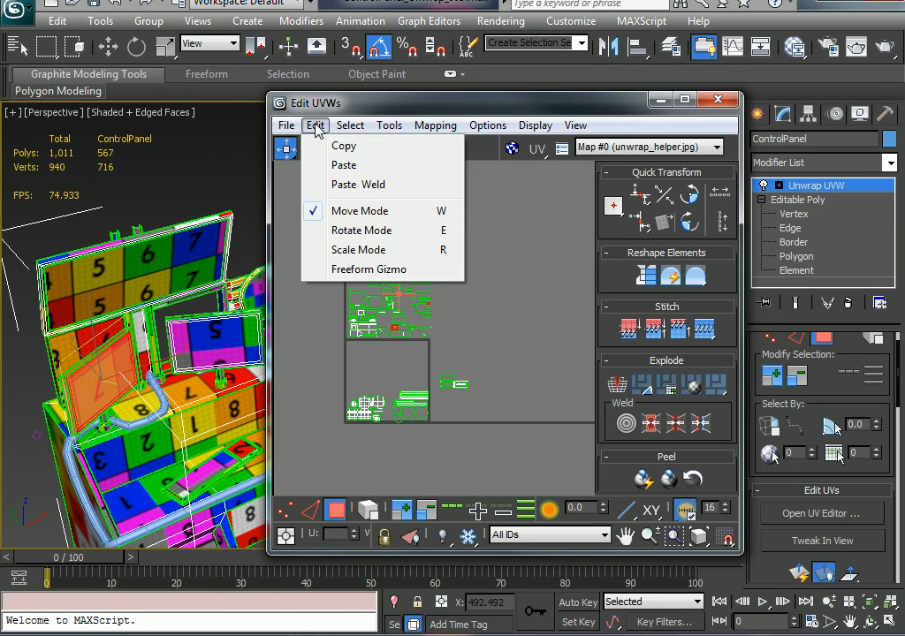
pyautogui.click(351, 165)
# Move the pasted monitor UVs straight up so they sit clear above the large panel's islands.
pyautogui.scroll(6, 433, 389)
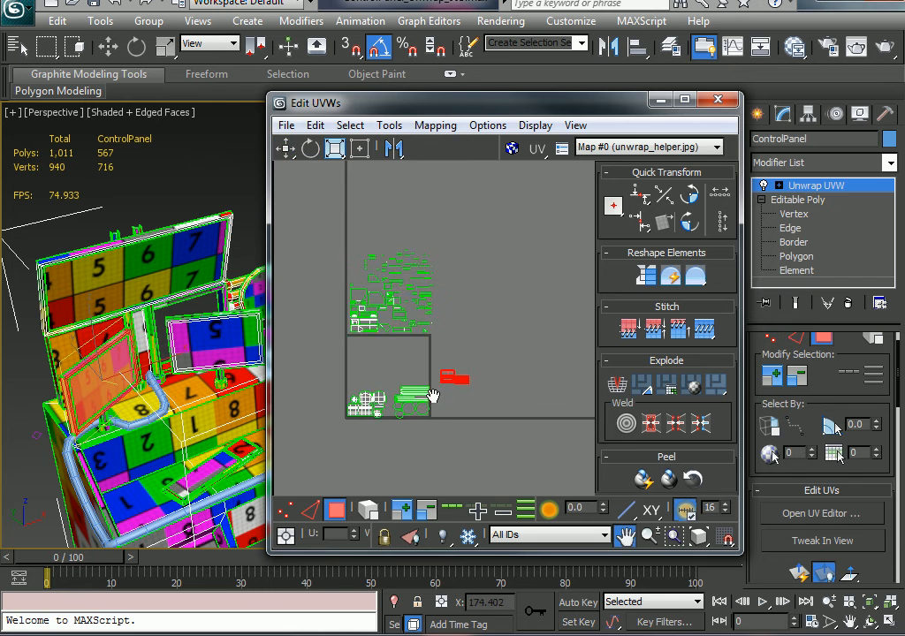
pyautogui.scroll(2, 436, 370)
pyautogui.moveTo(466, 350); pyautogui.dragTo(330, 375, button='middle')
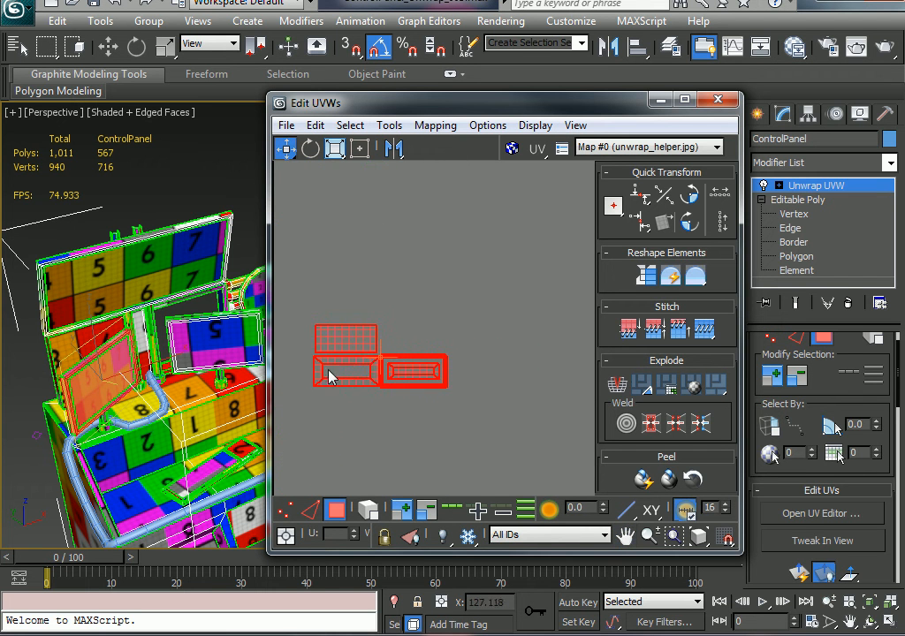
pyautogui.moveTo(373, 376); pyautogui.dragTo(369, 304)
# Scale the small monitor's UVs down to about two thirds with the freeform gizmo and copy the result.
pyautogui.scroll(4, 83, 447)
pyautogui.moveTo(111, 425); pyautogui.dragTo(249, 389, button='middle')
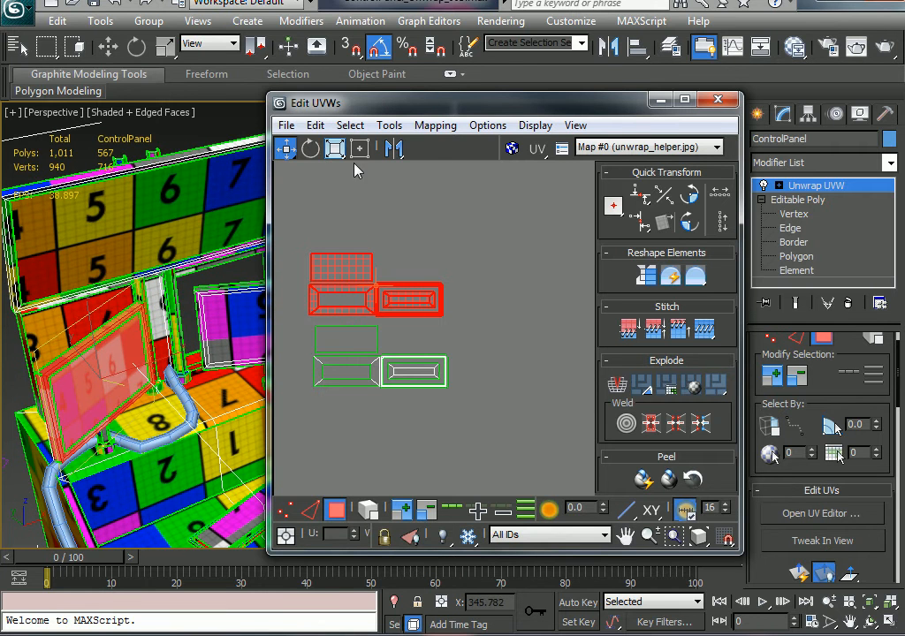
pyautogui.click(359, 148)
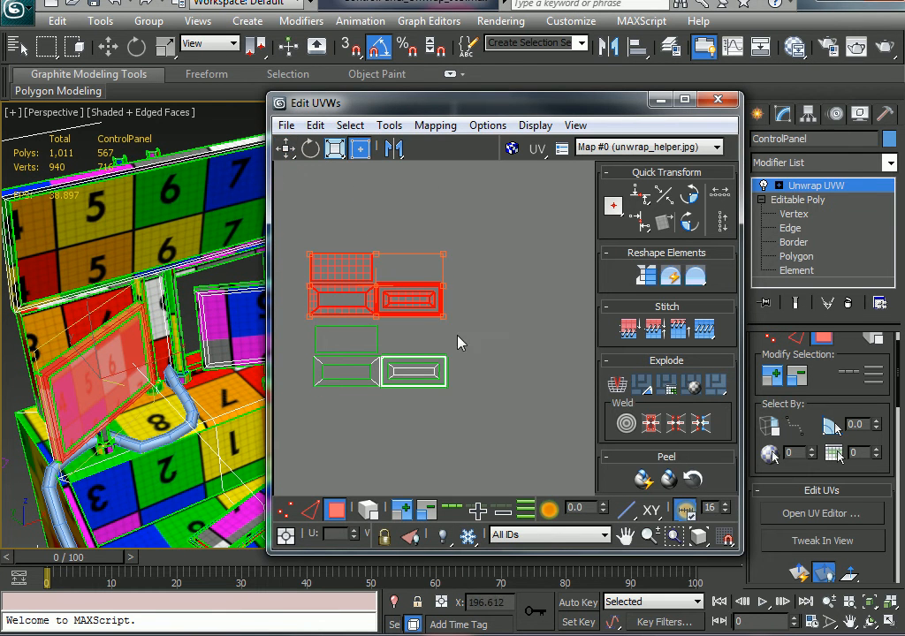
pyautogui.moveTo(439, 312); pyautogui.dragTo(386, 295)
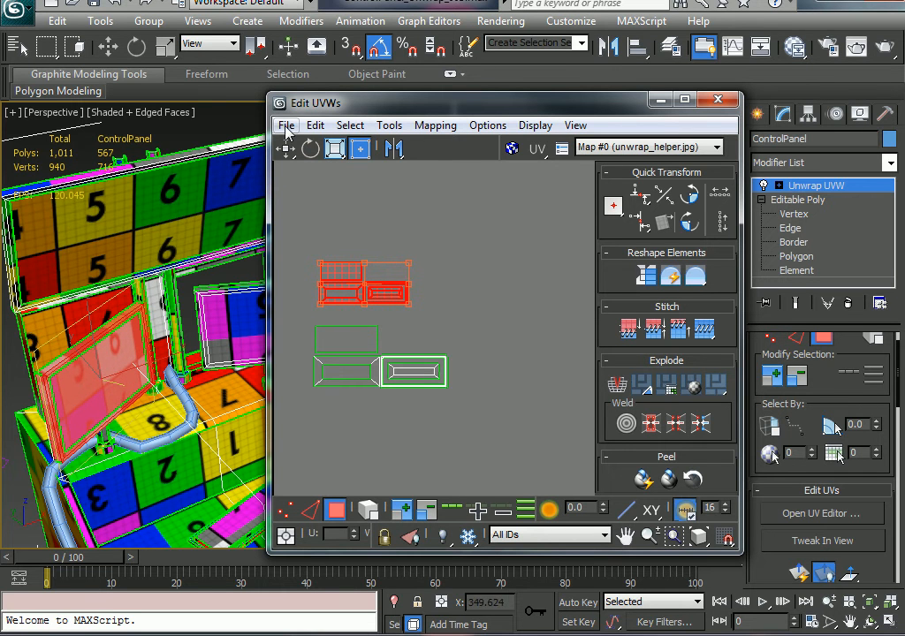
pyautogui.click(314, 125)
pyautogui.click(337, 150)
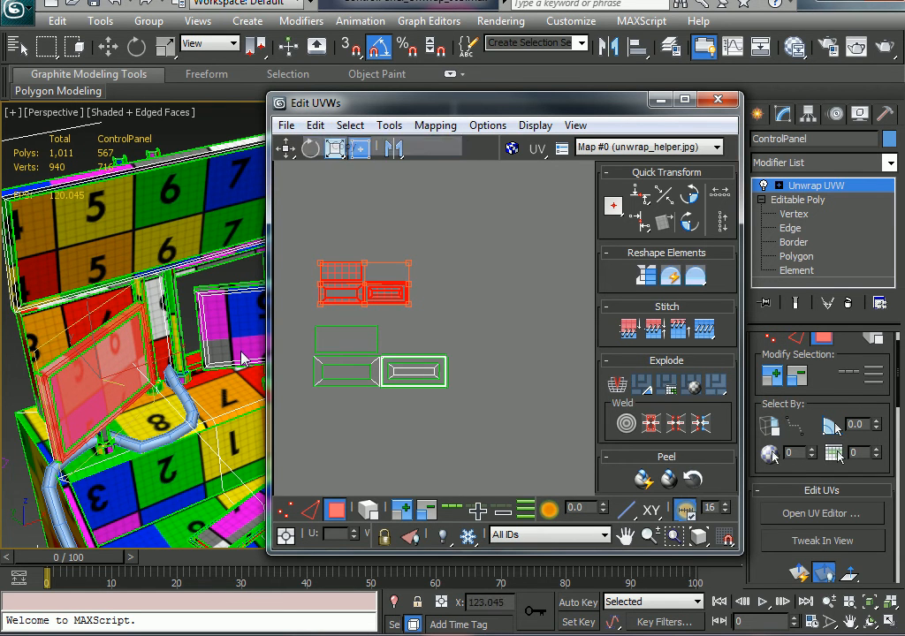
# Paste the copied UVs onto all faces of the right small monitor, move them above the previous set, and deselect.
pyautogui.click(208, 318)
pyautogui.moveTo(226, 336); pyautogui.dragTo(115, 358, button='middle')
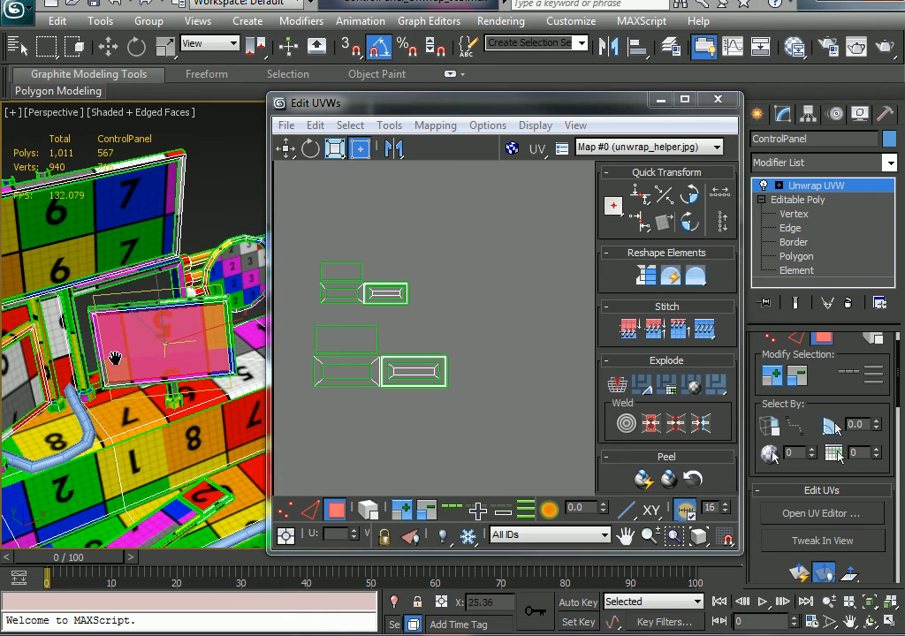
pyautogui.click(772, 377)
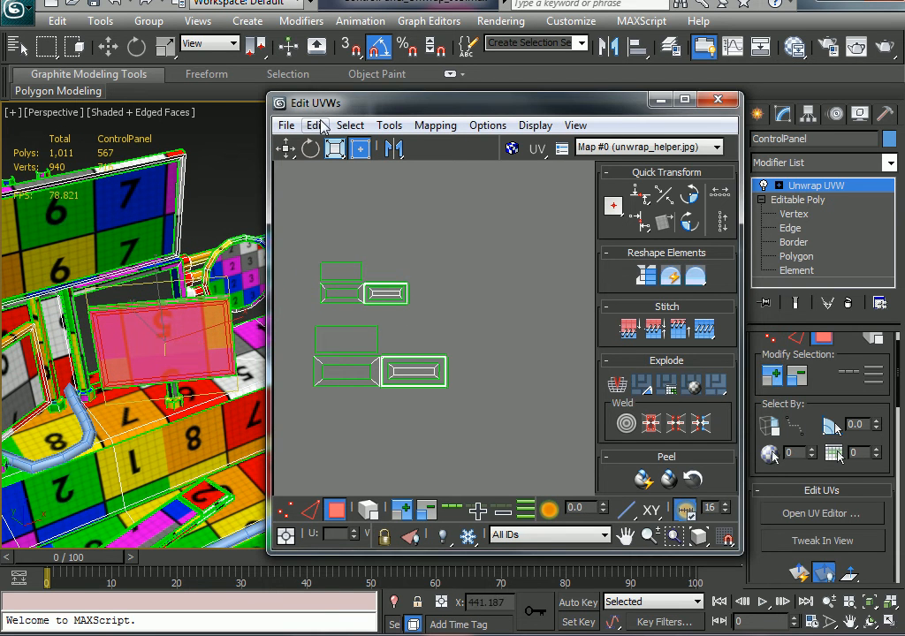
pyautogui.click(316, 126)
pyautogui.click(340, 162)
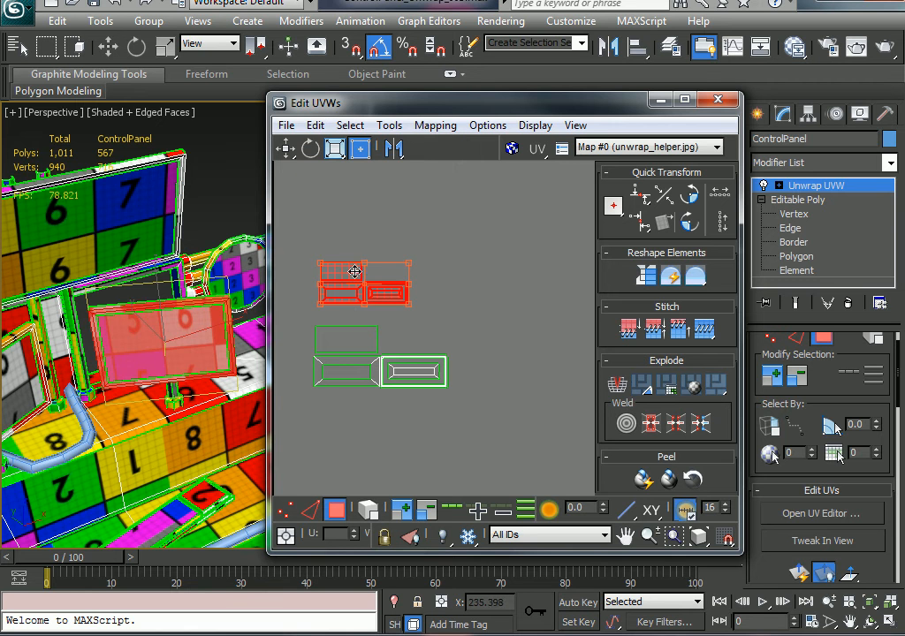
pyautogui.moveTo(351, 277); pyautogui.dragTo(351, 203)
pyautogui.click(460, 285)
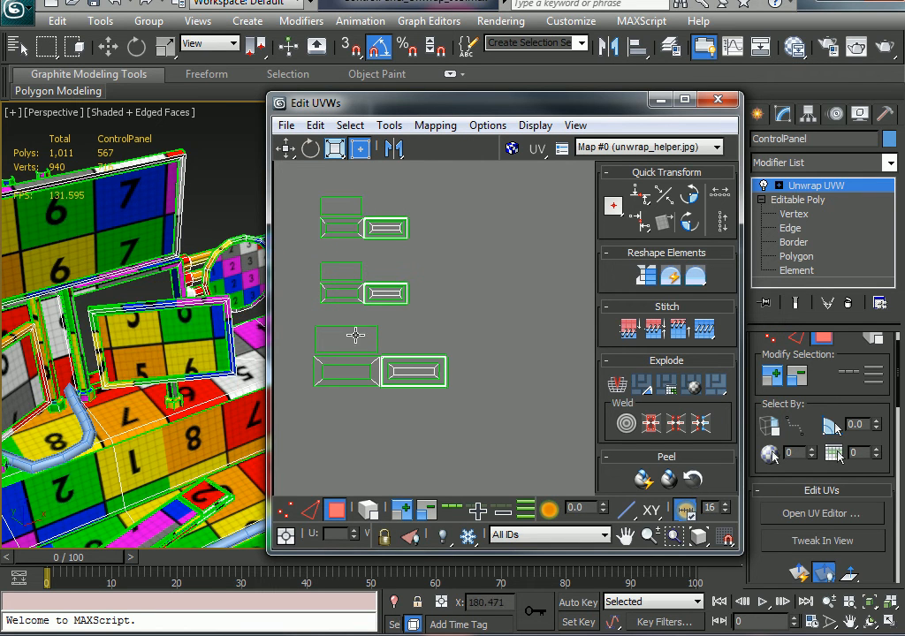
# Line up the three monitors' screen faces below the large panel's frame islands and move the lower small monitor's frame islands directly above them.
pyautogui.moveTo(341, 275); pyautogui.dragTo(400, 344)
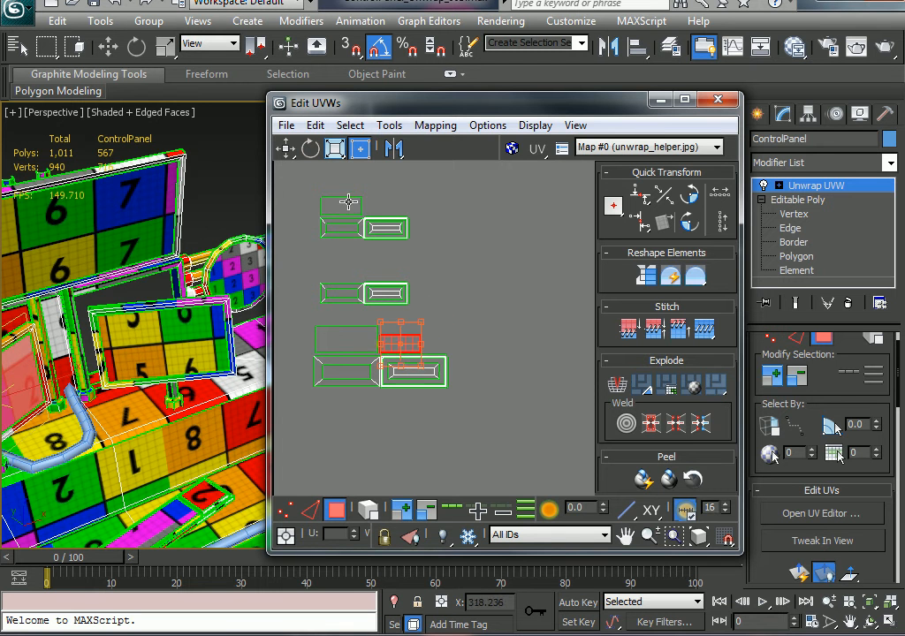
pyautogui.moveTo(345, 200); pyautogui.dragTo(353, 439)
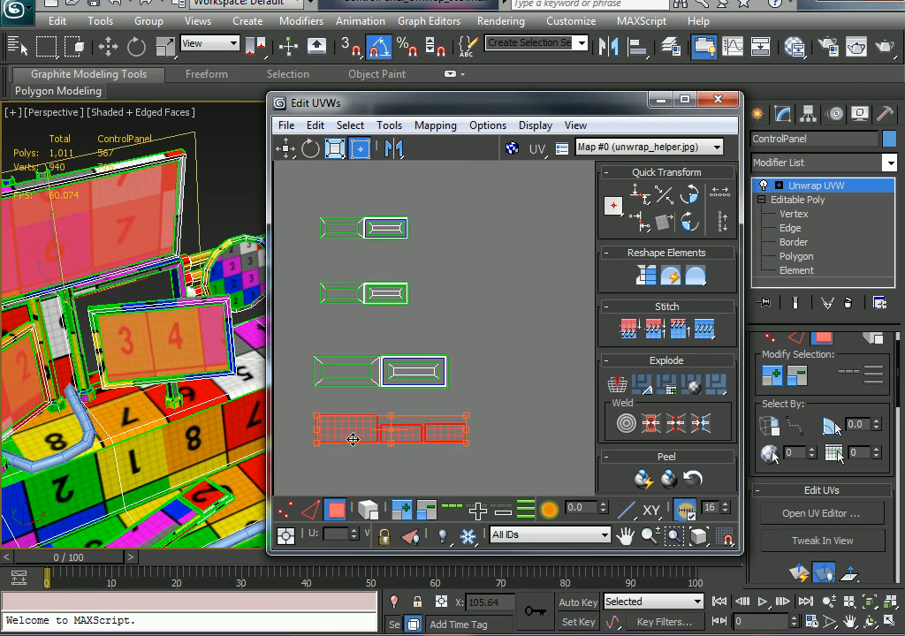
pyautogui.moveTo(319, 326); pyautogui.dragTo(320, 326)
pyautogui.moveTo(407, 298); pyautogui.dragTo(428, 347)
# Copy the upper small monitor's frame UVs and paste them onto the other small monitor's frame, selected by whole elements.
pyautogui.moveTo(292, 269); pyautogui.dragTo(293, 265)
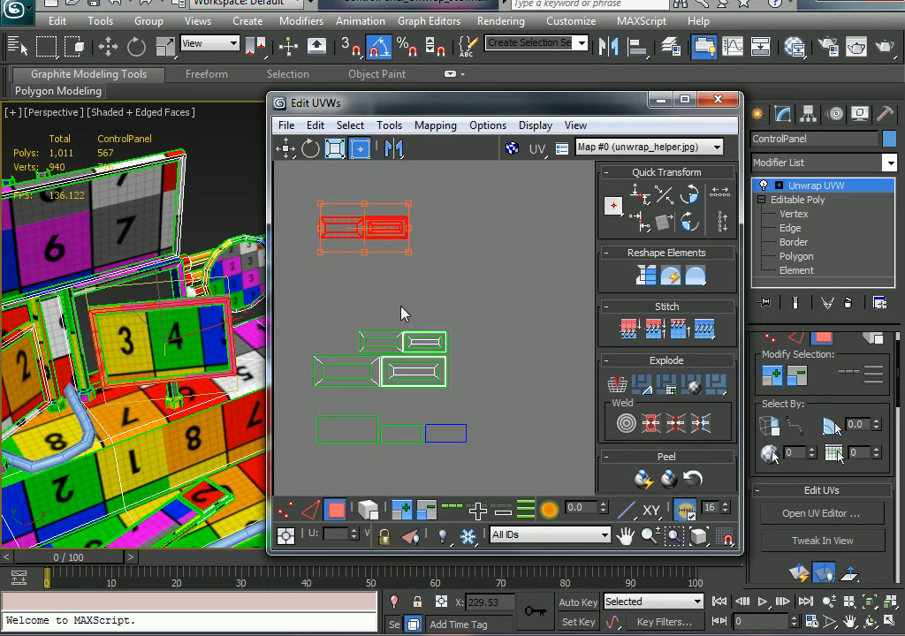
pyautogui.scroll(3, 404, 313)
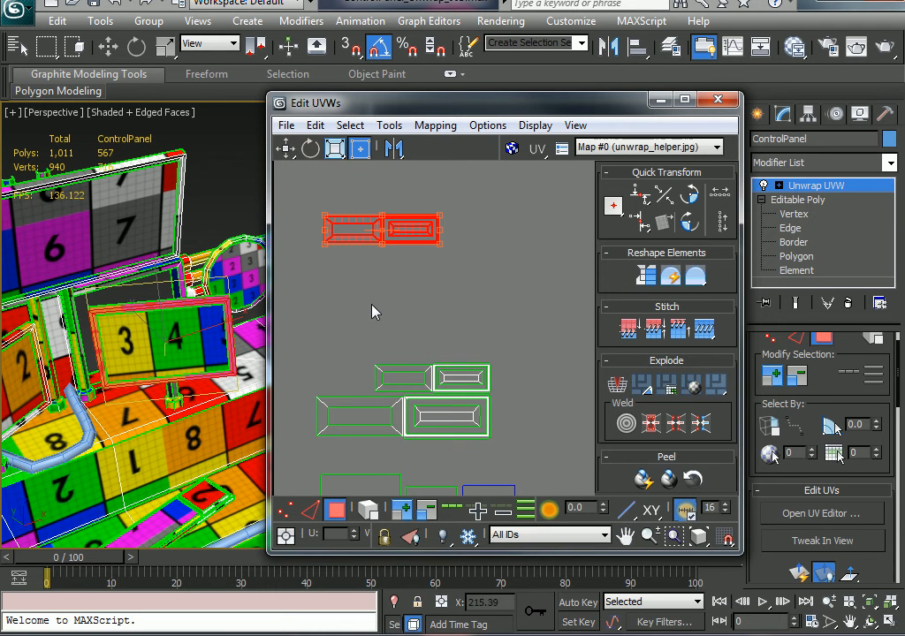
pyautogui.click(316, 125)
pyautogui.click(337, 147)
pyautogui.click(516, 356)
pyautogui.moveTo(483, 359); pyautogui.dragTo(371, 380)
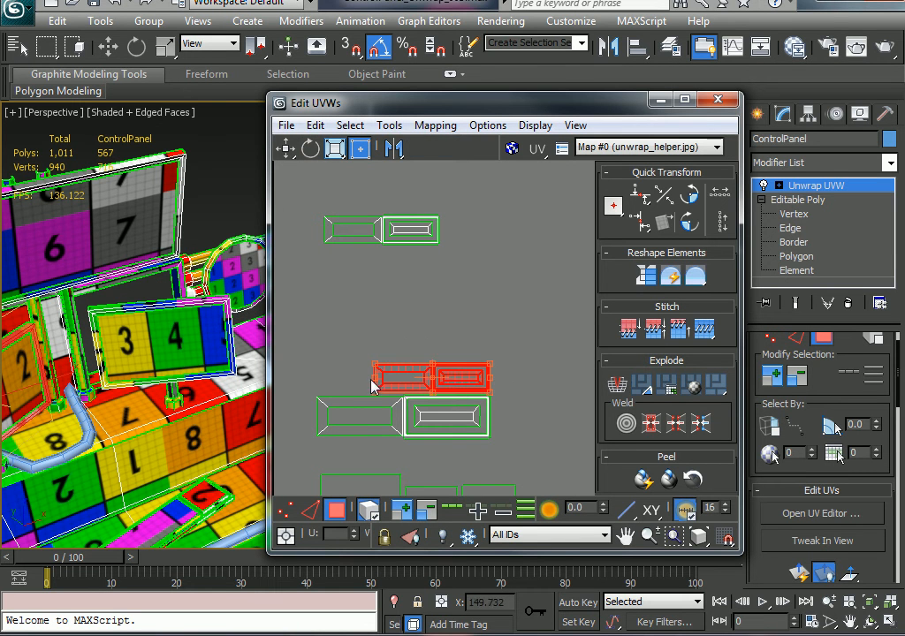
pyautogui.click(315, 125)
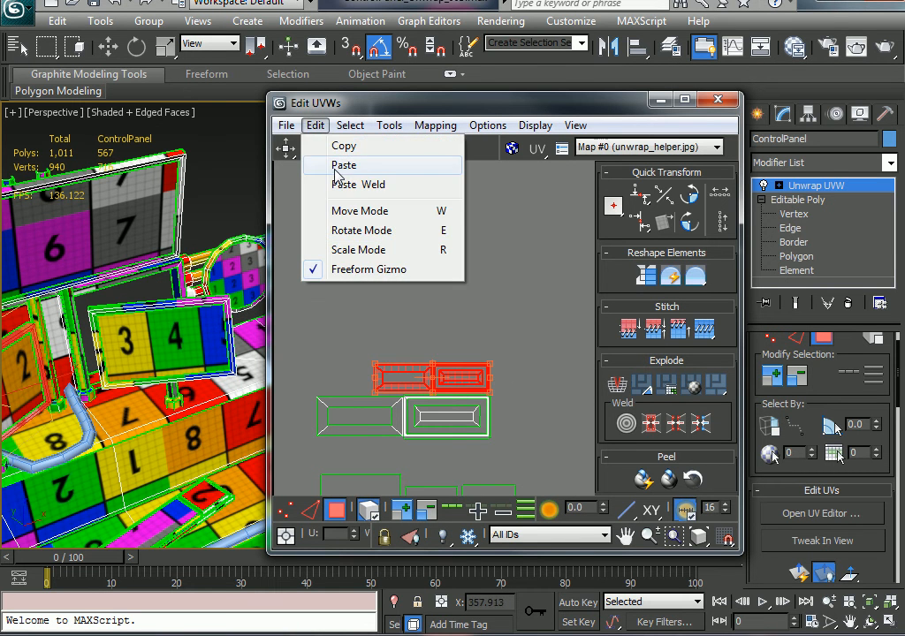
pyautogui.click(336, 167)
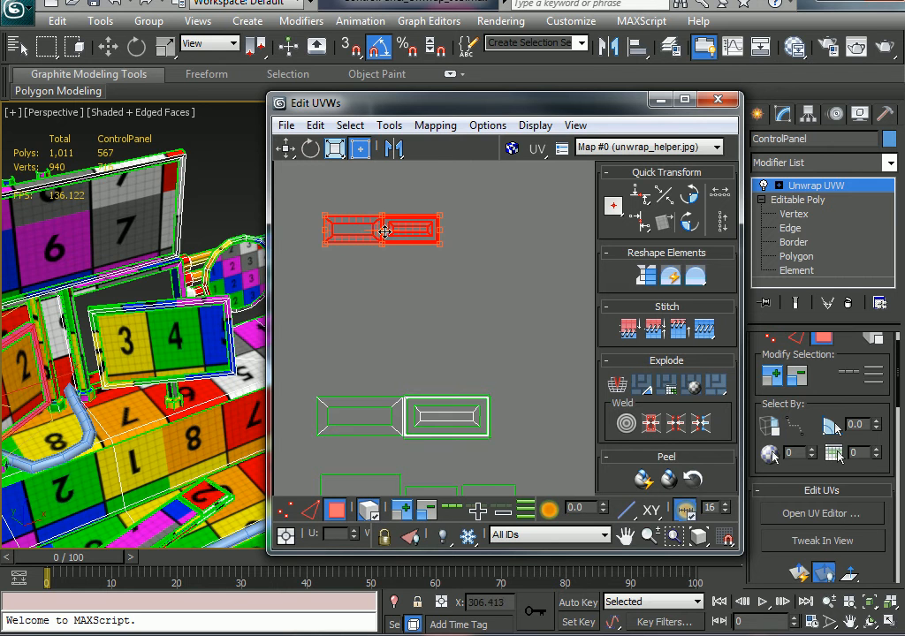
# Stack both small monitors' frame islands above the large panel's frame islands, and place the rightmost small screen face above the other small one.
pyautogui.scroll(1, 384, 231)
pyautogui.moveTo(384, 232); pyautogui.dragTo(298, 378, button='middle')
pyautogui.scroll(1, 344, 344)
pyautogui.scroll(-1, 344, 344)
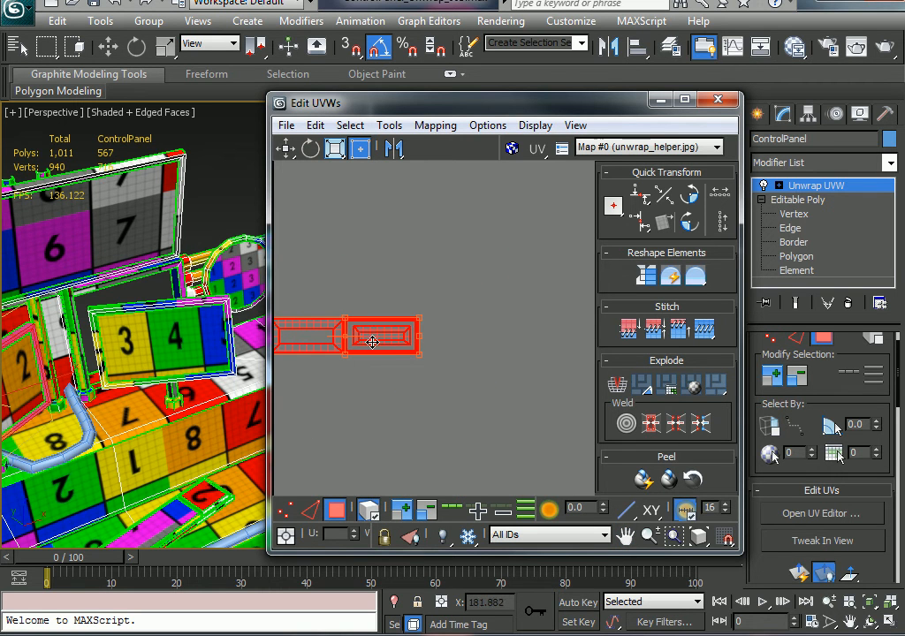
pyautogui.moveTo(380, 361); pyautogui.dragTo(562, 251, button='middle')
pyautogui.scroll(-1, 398, 320)
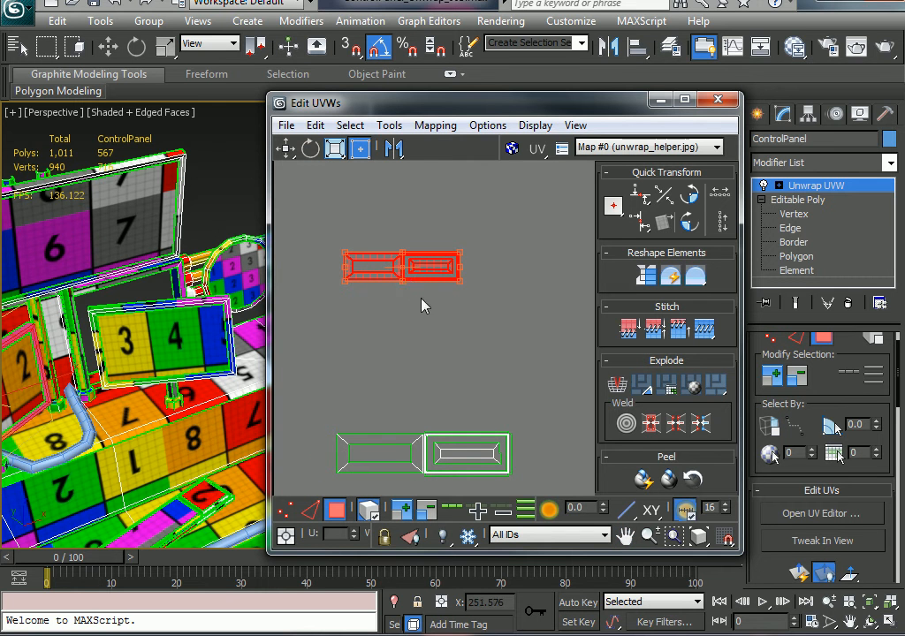
pyautogui.moveTo(422, 304); pyautogui.dragTo(410, 287, button='middle')
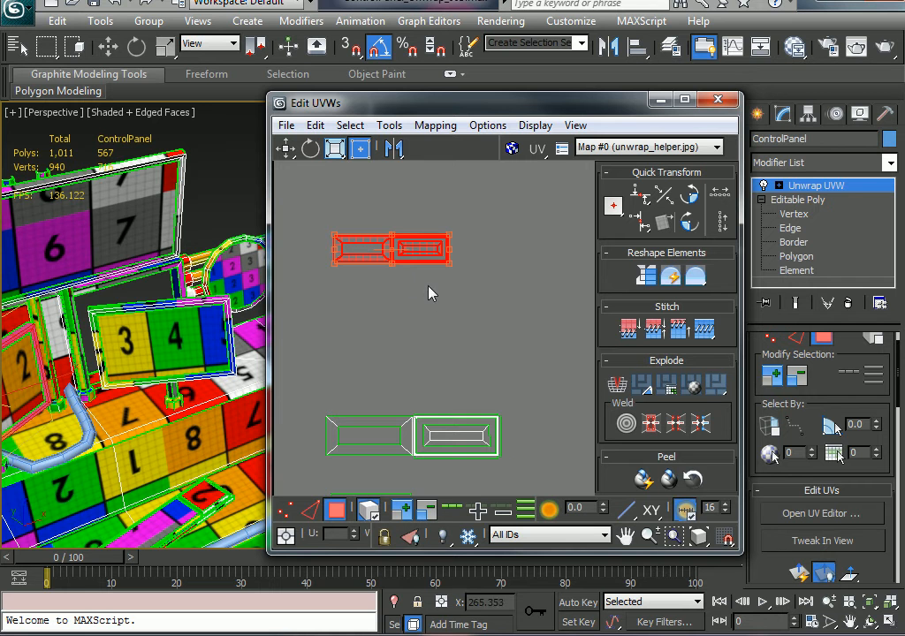
pyautogui.moveTo(392, 253); pyautogui.dragTo(442, 401)
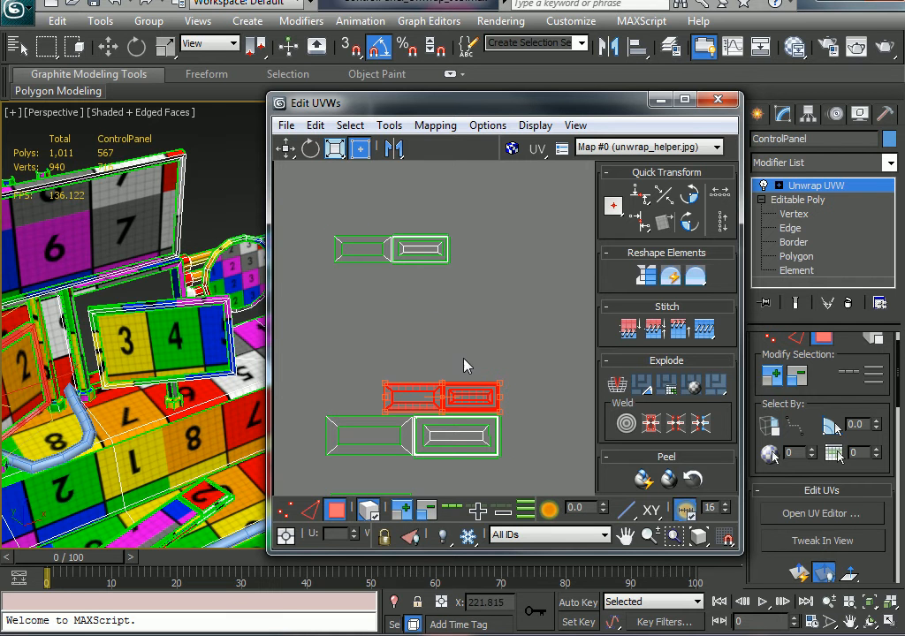
pyautogui.moveTo(340, 278); pyautogui.dragTo(309, 290)
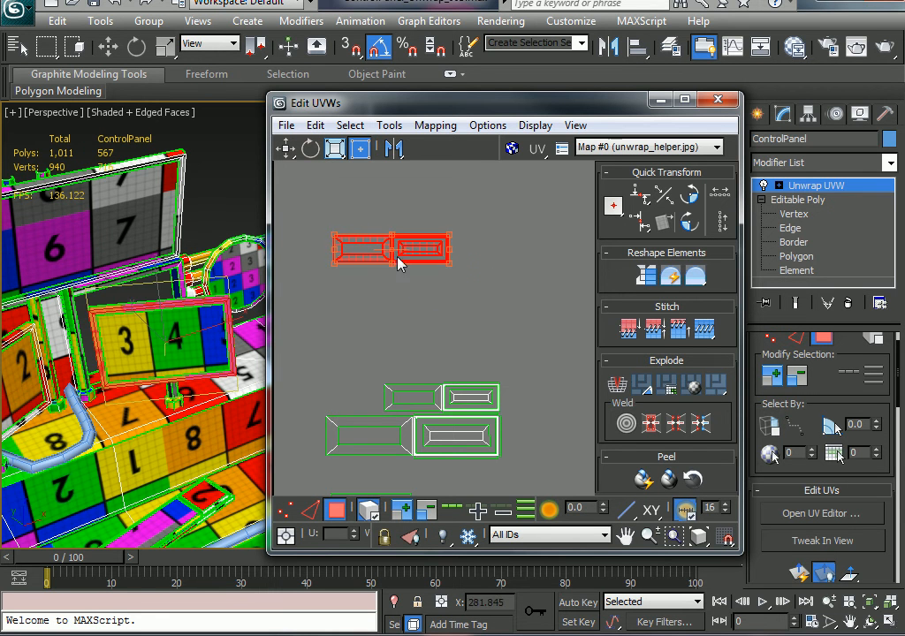
pyautogui.moveTo(397, 262); pyautogui.dragTo(448, 381)
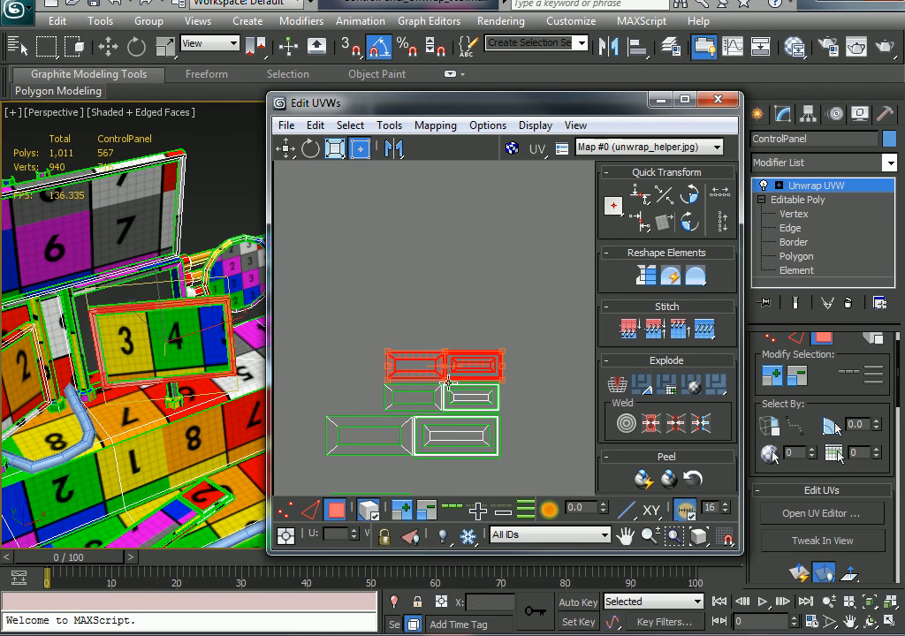
pyautogui.moveTo(448, 382); pyautogui.dragTo(440, 309, button='middle')
pyautogui.click(517, 282)
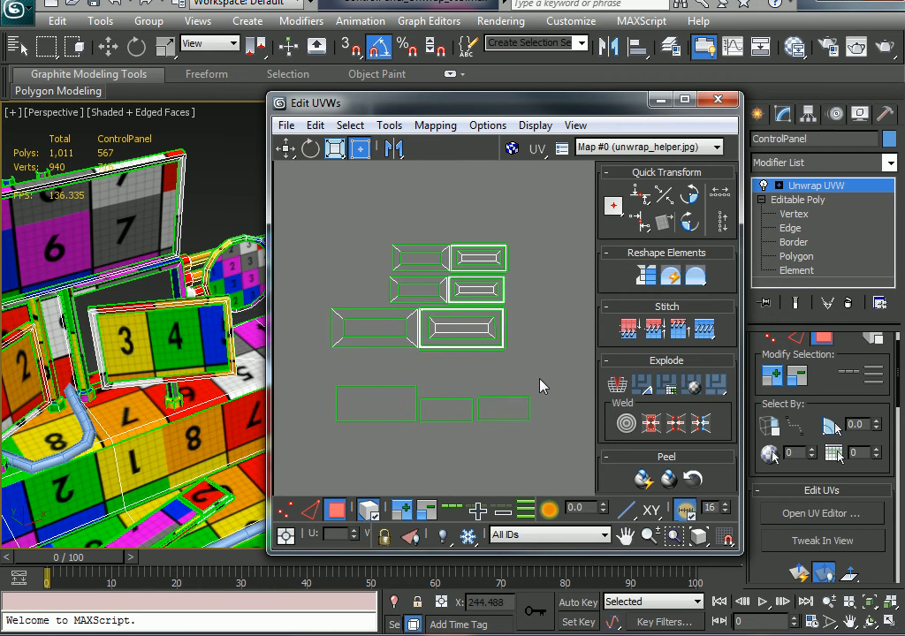
pyautogui.moveTo(504, 412); pyautogui.dragTo(448, 388)
pyautogui.click(499, 402)
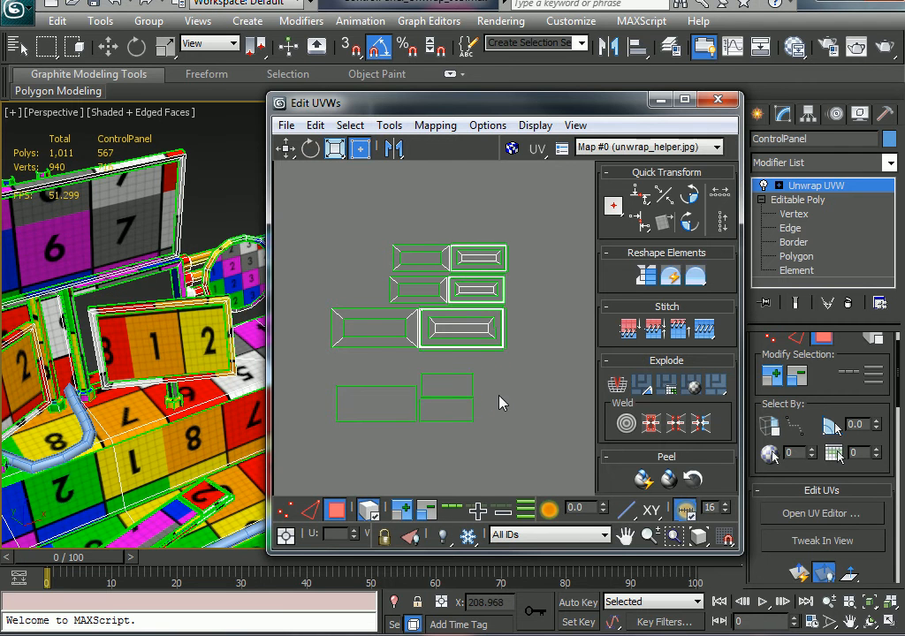
# Select all the monitor islands and scale them up uniformly to about one and a third times their size.
pyautogui.scroll(-1, 482, 397)
pyautogui.moveTo(576, 392); pyautogui.dragTo(497, 360, button='middle')
pyautogui.scroll(-1, 496, 361)
pyautogui.scroll(-1, 533, 400)
pyautogui.moveTo(401, 376); pyautogui.dragTo(578, 400, button='middle')
pyautogui.moveTo(423, 399)
pyautogui.mouseDown(button='middle')
pyautogui.moveTo(449, 406)
pyautogui.moveTo(415, 407)
pyautogui.mouseUp(button='middle')
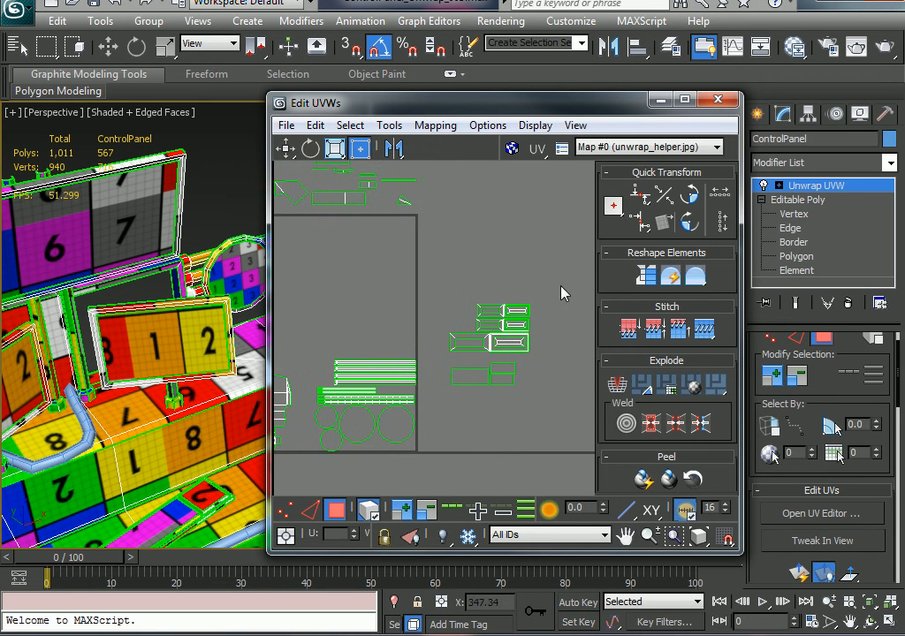
pyautogui.moveTo(459, 386); pyautogui.dragTo(460, 382)
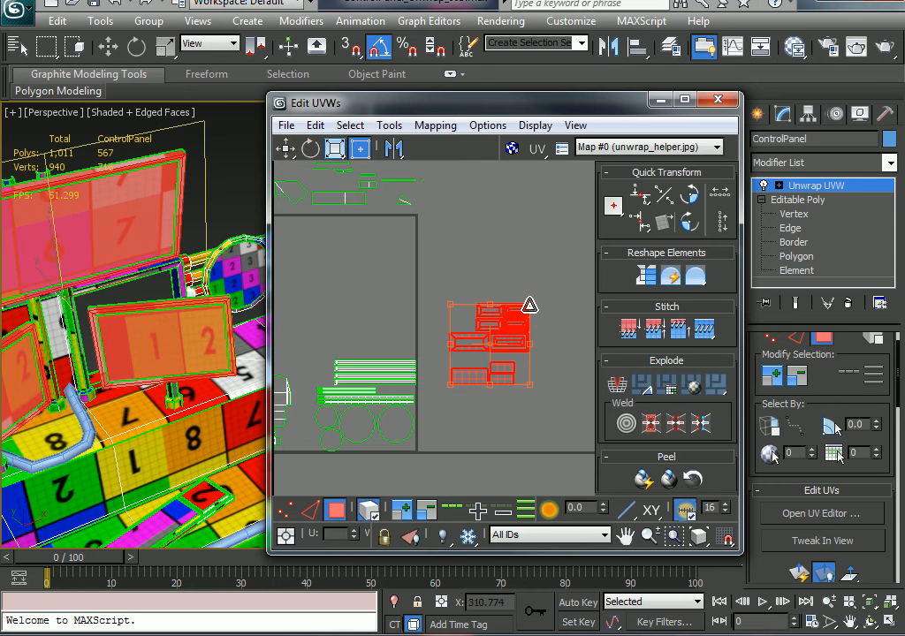
pyautogui.moveTo(529, 305); pyautogui.dragTo(578, 255)
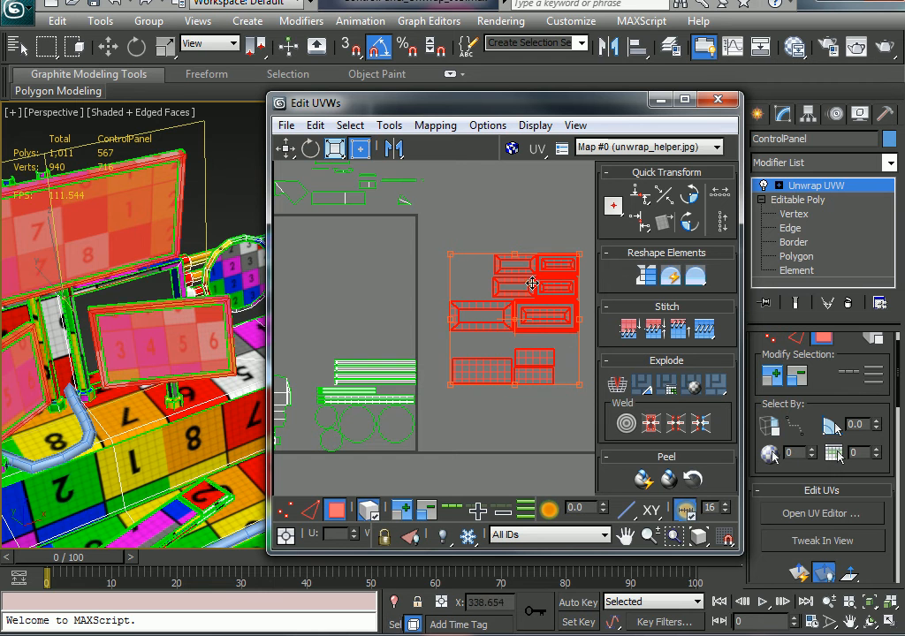
pyautogui.moveTo(574, 256); pyautogui.dragTo(551, 279)
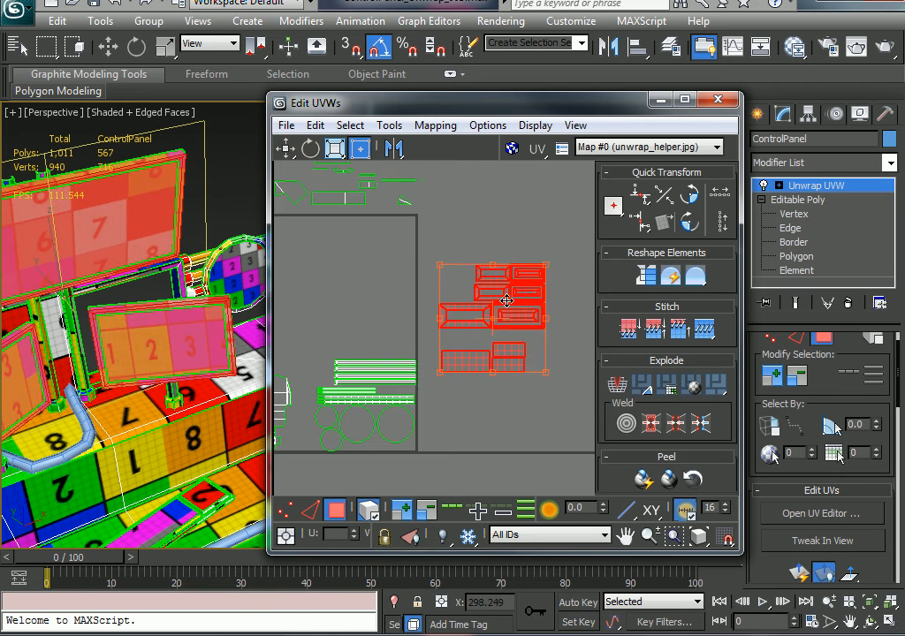
# Fit the monitor islands into the UV square's upper-right corner and place the large panel's frame islands beside the small ones along the upper edge.
pyautogui.moveTo(480, 336); pyautogui.dragTo(380, 306)
pyautogui.moveTo(359, 315); pyautogui.dragTo(472, 329, button='middle')
pyautogui.moveTo(514, 305); pyautogui.dragTo(488, 284)
pyautogui.click(552, 303)
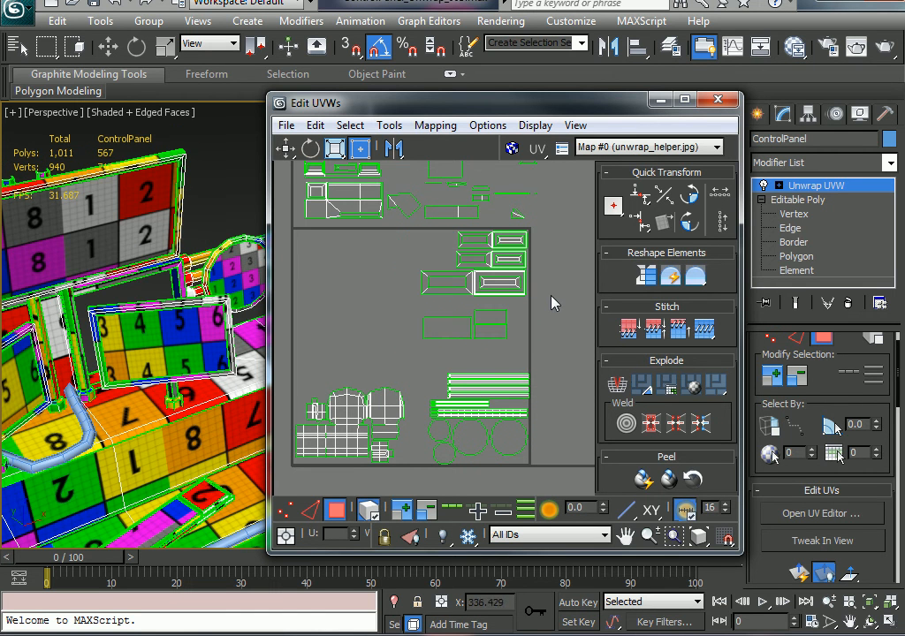
pyautogui.moveTo(402, 292); pyautogui.dragTo(429, 247)
pyautogui.click(505, 269)
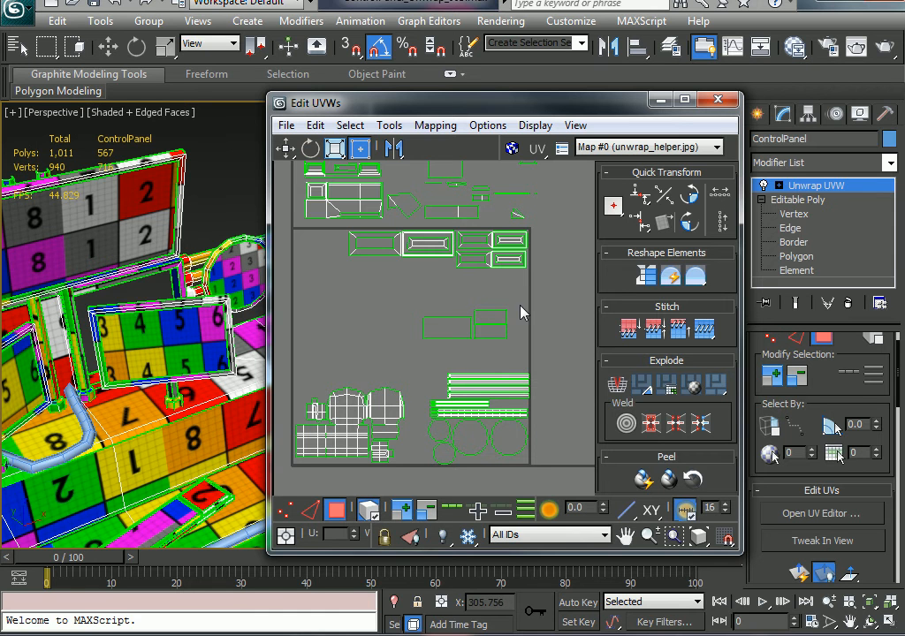
# Select the three monitor screen faces and scale them up uniformly to nearly double their size.
pyautogui.click(496, 322)
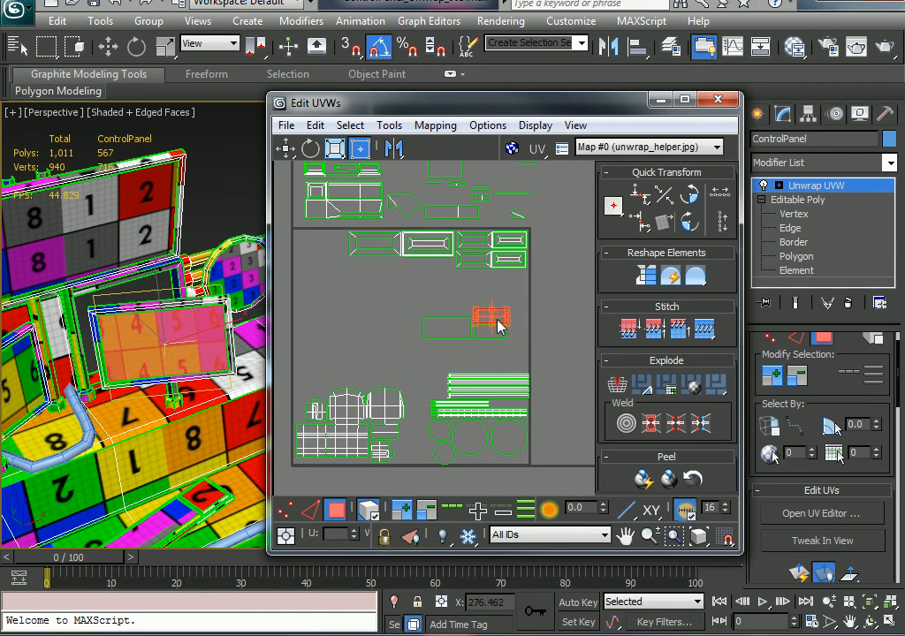
pyautogui.moveTo(498, 327); pyautogui.dragTo(415, 349)
pyautogui.click(530, 308)
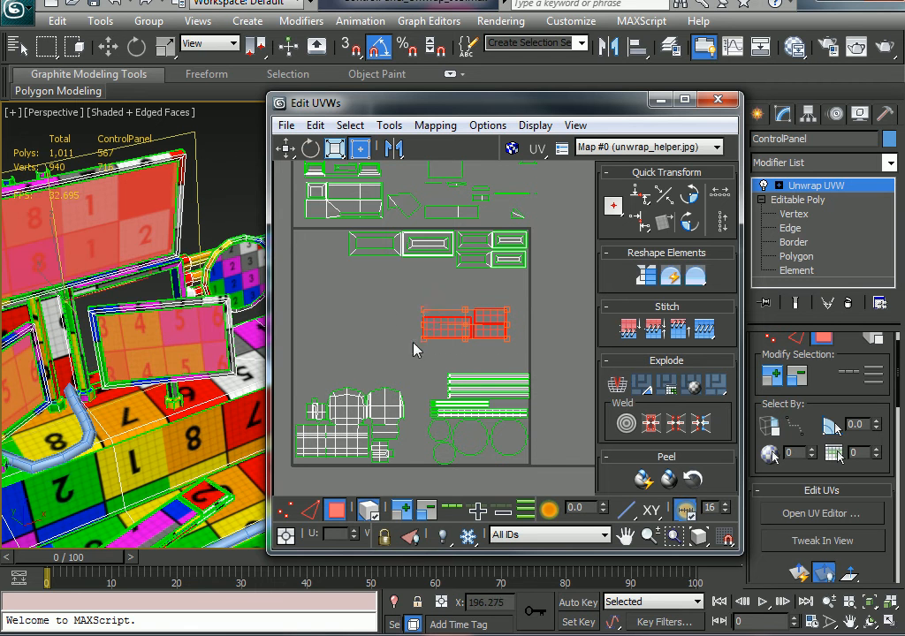
pyautogui.moveTo(422, 310); pyautogui.dragTo(345, 281)
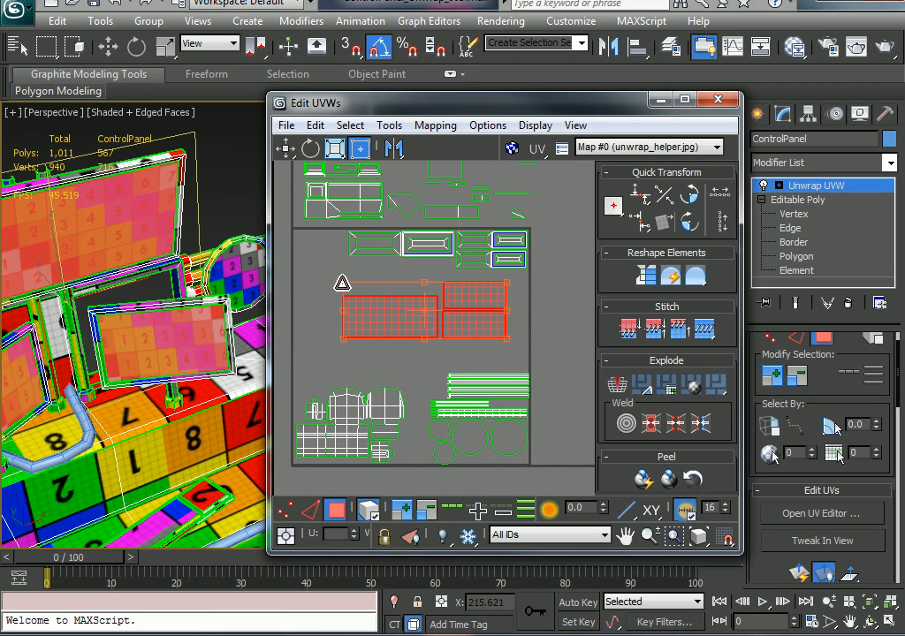
pyautogui.click(545, 319)
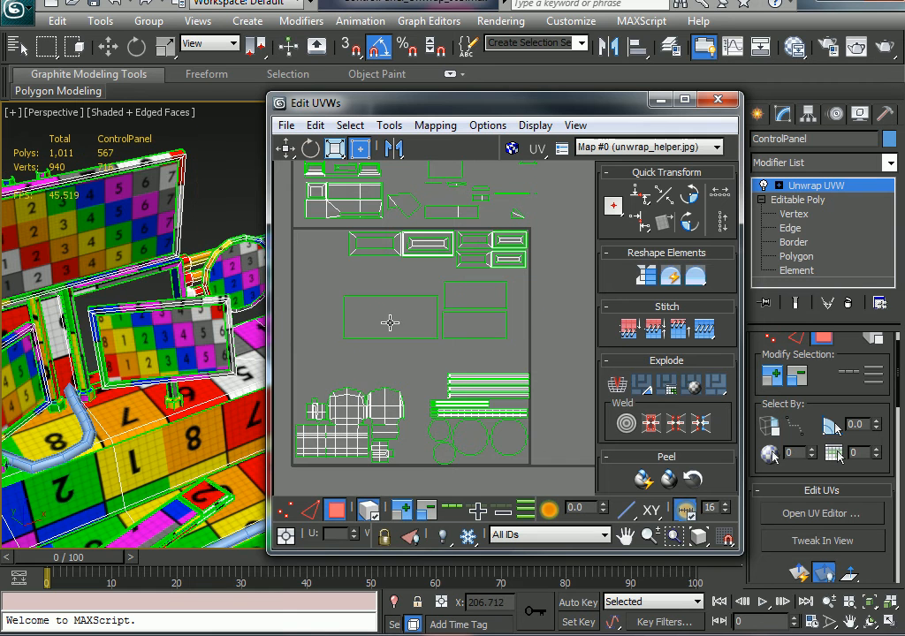
# Move the two small screen faces into the UV square's upper-left corner and the large screen face beneath the large panel's frame islands.
pyautogui.click(473, 323)
pyautogui.moveTo(472, 324); pyautogui.dragTo(337, 281)
pyautogui.click(382, 290)
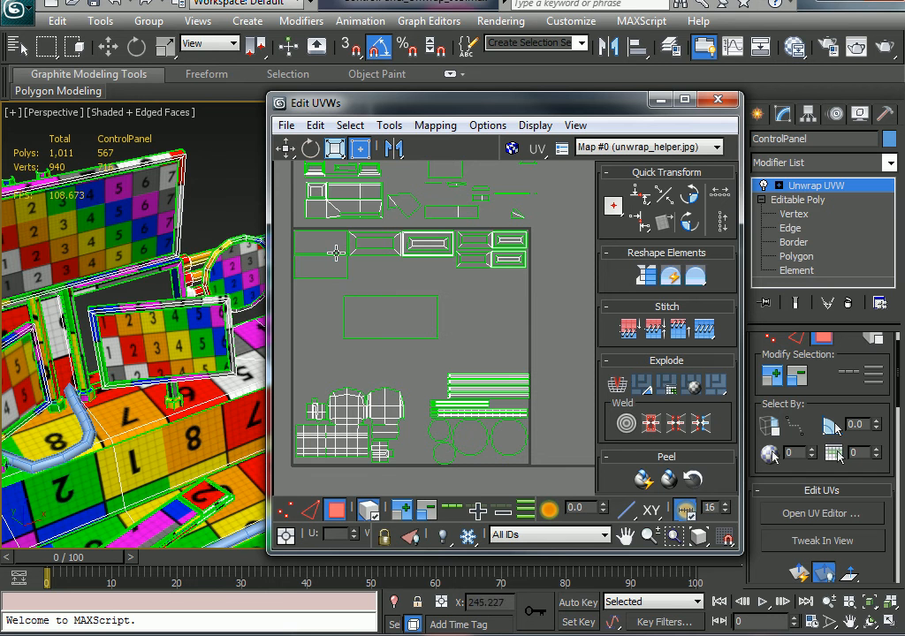
pyautogui.moveTo(403, 328); pyautogui.dragTo(411, 290)
pyautogui.click(505, 330)
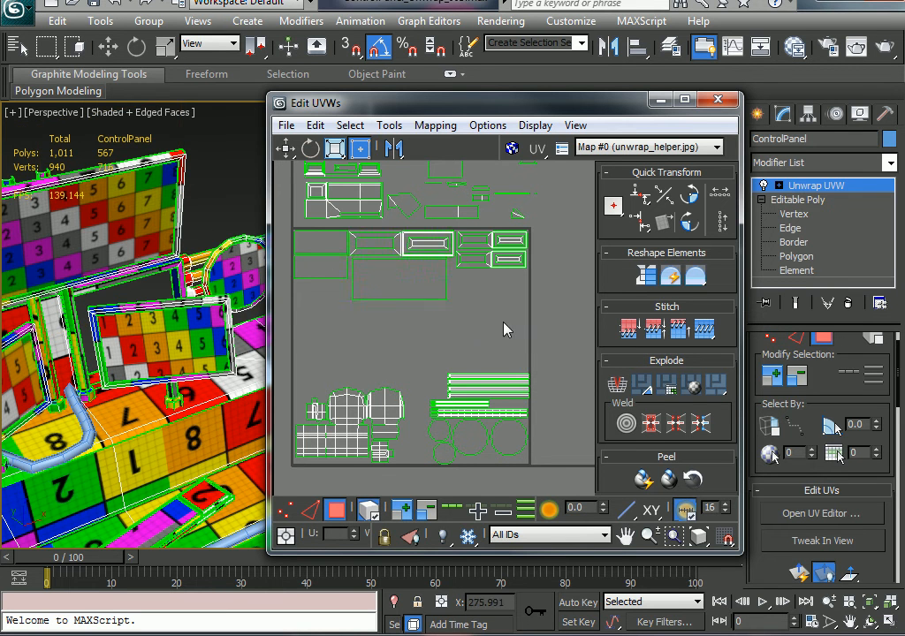
# Nudge the upper small screen face slightly within the UV square's upper-left corner and deselect it.
pyautogui.moveTo(429, 319); pyautogui.dragTo(468, 354, button='middle')
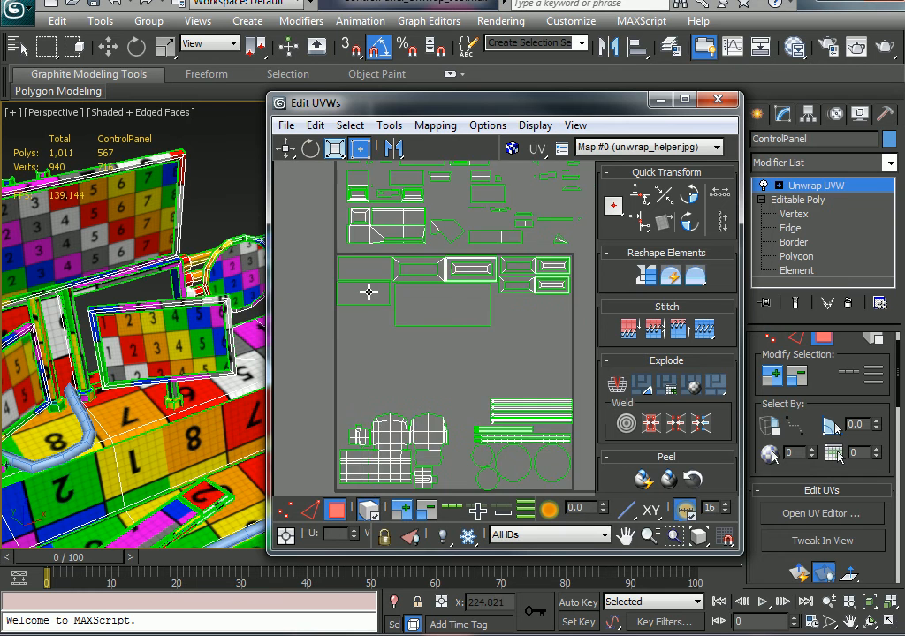
pyautogui.scroll(4, 401, 323)
pyautogui.moveTo(401, 323); pyautogui.dragTo(484, 328, button='middle')
pyautogui.moveTo(361, 250); pyautogui.dragTo(420, 327, button='middle')
pyautogui.click(417, 296)
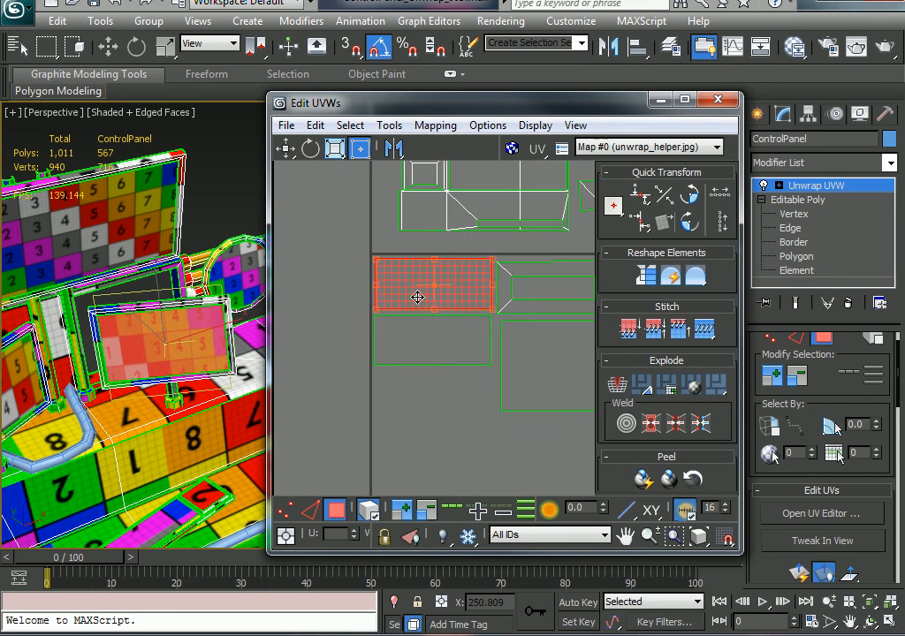
pyautogui.moveTo(417, 297); pyautogui.dragTo(416, 297)
pyautogui.click(425, 394)
pyautogui.moveTo(424, 309); pyautogui.dragTo(442, 325, button='middle')
pyautogui.scroll(-2, 443, 325)
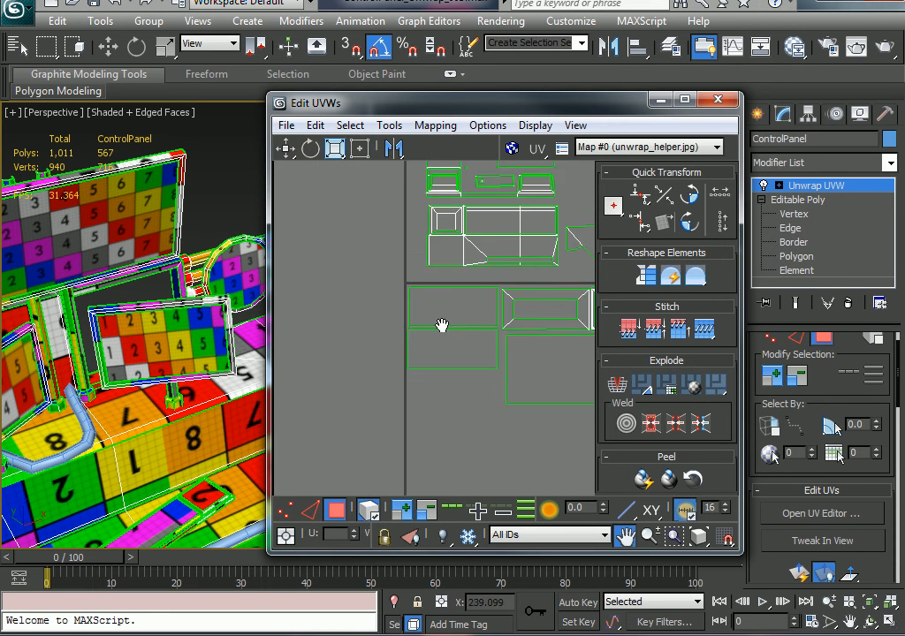
pyautogui.moveTo(406, 287); pyautogui.dragTo(329, 277, button='middle')
pyautogui.moveTo(461, 373); pyautogui.dragTo(439, 332, button='middle')
pyautogui.scroll(-3, 405, 299)
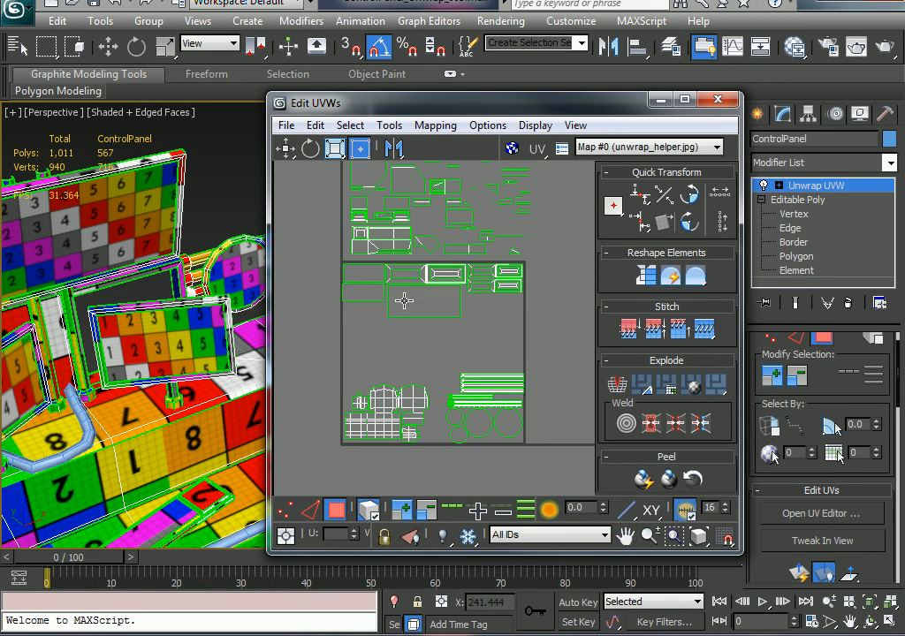
# Select the flat display's top face on the console desk and grow the selection over the whole display.
pyautogui.keyDown('alt'); pyautogui.moveTo(154, 325); pyautogui.dragTo(134, 299, button='middle'); pyautogui.keyUp('alt')
pyautogui.click(105, 368)
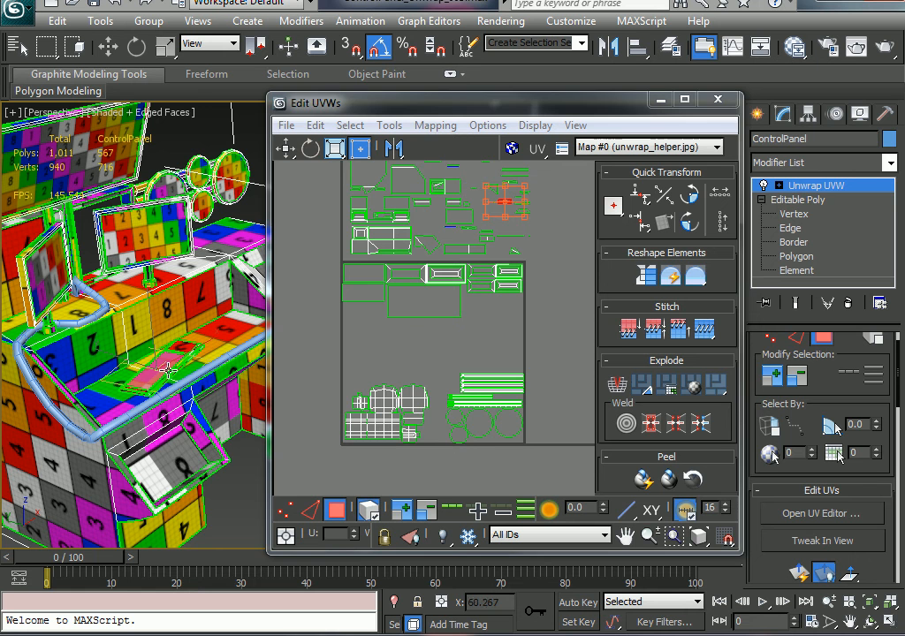
pyautogui.click(771, 382)
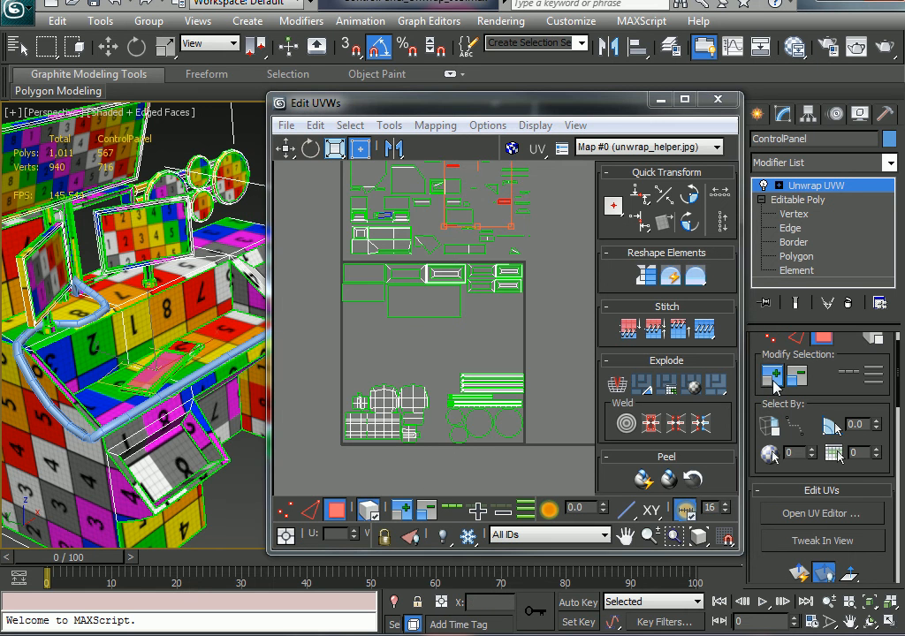
pyautogui.click(772, 382)
pyautogui.click(772, 381)
# Move the selected desk display islands out of the layout to the empty area right of the UV square.
pyautogui.scroll(-2, 542, 370)
pyautogui.moveTo(542, 370); pyautogui.dragTo(465, 423, button='middle')
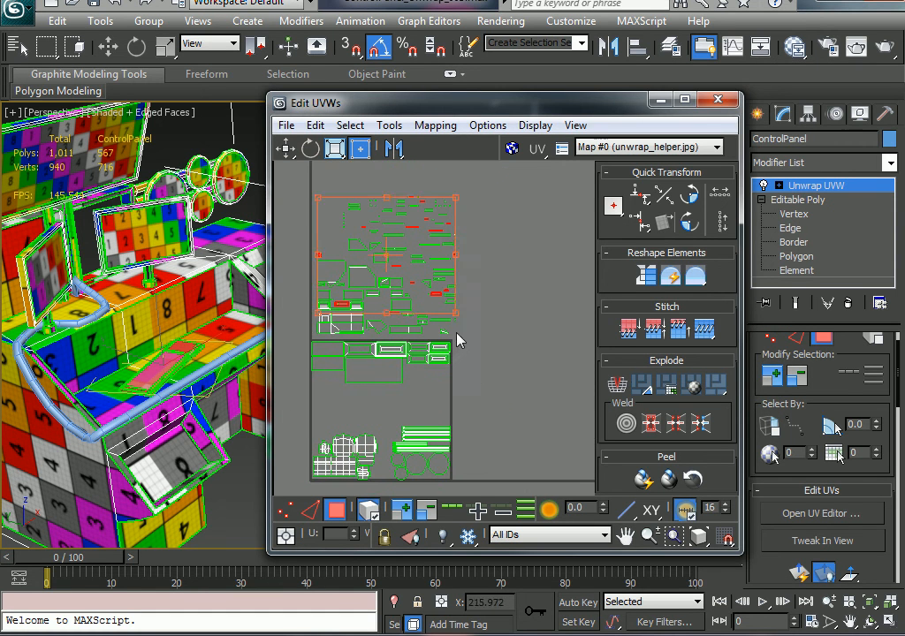
pyautogui.moveTo(431, 295); pyautogui.dragTo(590, 421)
pyautogui.moveTo(495, 430); pyautogui.dragTo(389, 373, button='middle')
pyautogui.scroll(3, 446, 325)
pyautogui.scroll(3, 389, 367)
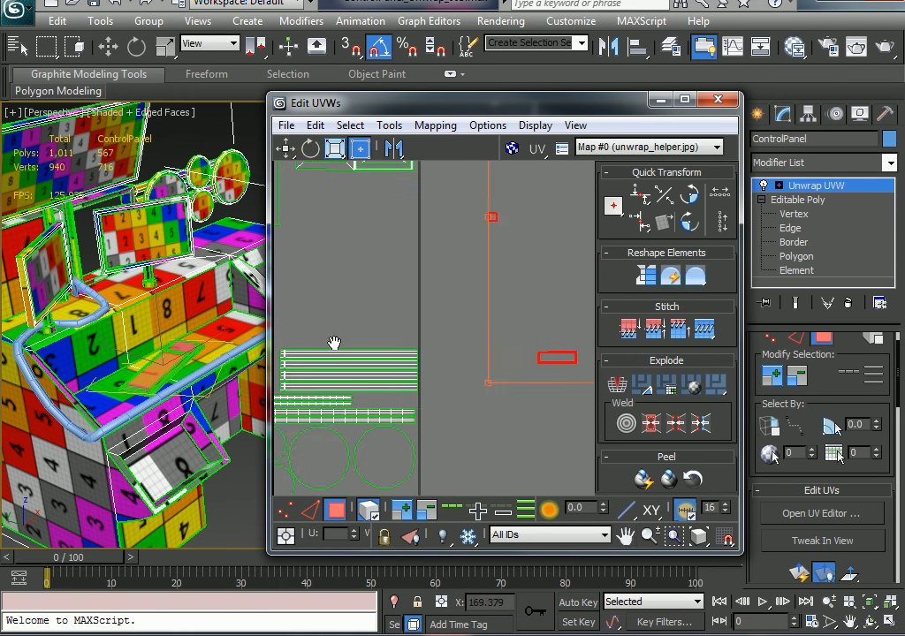
# Deselect the display islands, select the desk display's large top face, and locate its island in the UV layout.
pyautogui.scroll(1, 463, 361)
pyautogui.moveTo(463, 361); pyautogui.dragTo(342, 384, button='middle')
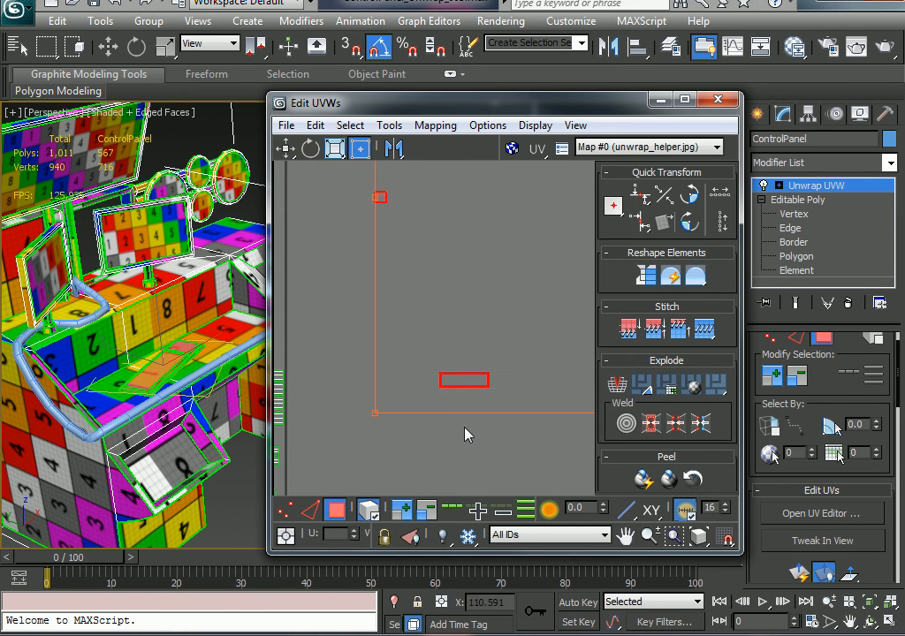
pyautogui.click(464, 428)
pyautogui.click(157, 367)
pyautogui.moveTo(157, 366); pyautogui.dragTo(89, 397, button='middle')
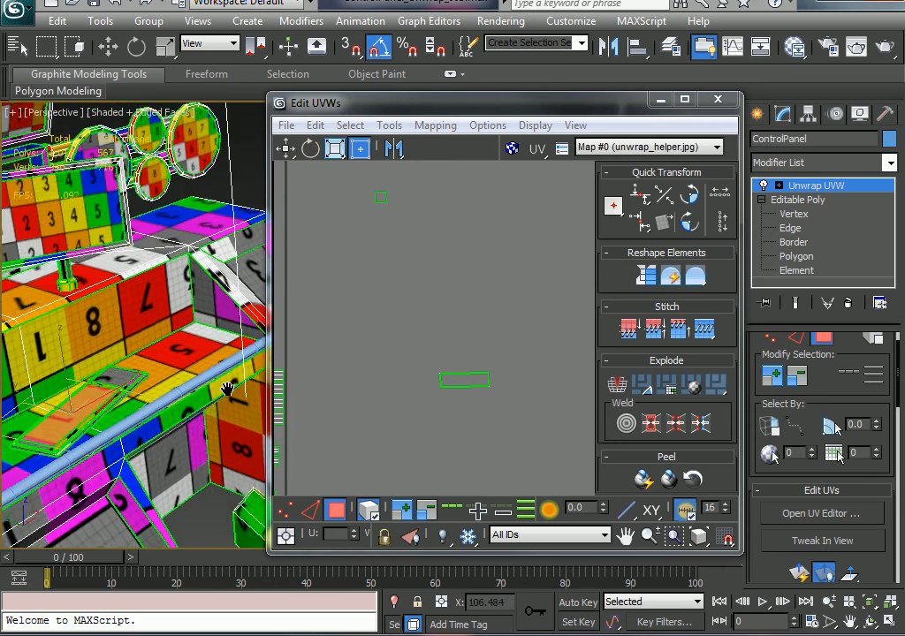
pyautogui.scroll(3, 176, 380)
pyautogui.moveTo(230, 383); pyautogui.dragTo(337, 376, button='middle')
pyautogui.scroll(1, 463, 399)
pyautogui.scroll(-3, 464, 399)
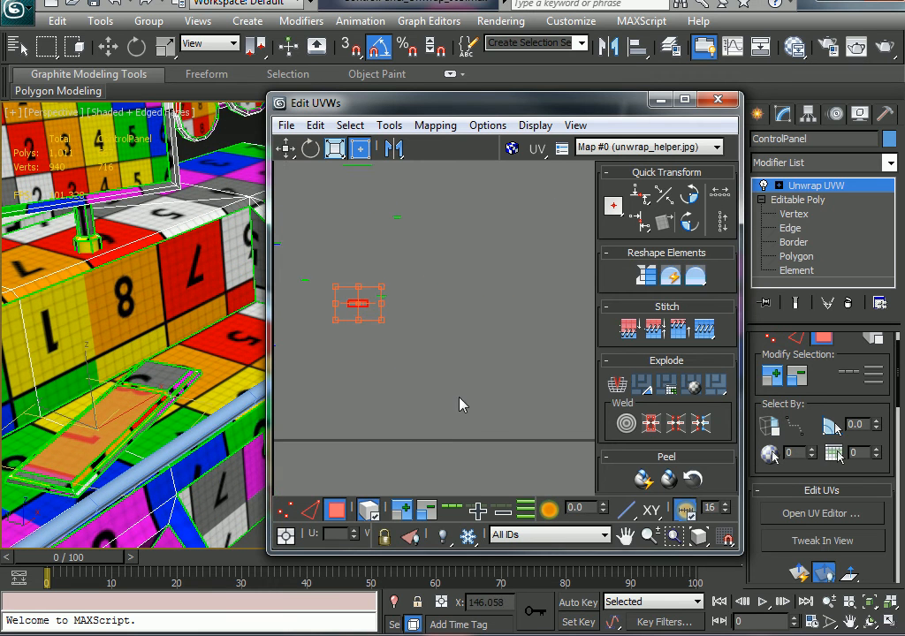
pyautogui.moveTo(355, 328); pyautogui.dragTo(464, 367, button='middle')
pyautogui.scroll(1, 345, 354)
pyautogui.moveTo(344, 354); pyautogui.dragTo(420, 347, button='middle')
pyautogui.scroll(1, 321, 340)
pyautogui.moveTo(321, 340); pyautogui.dragTo(402, 347, button='middle')
pyautogui.scroll(-1, 545, 402)
pyautogui.moveTo(545, 403); pyautogui.dragTo(300, 402, button='middle')
pyautogui.scroll(1, 462, 365)
pyautogui.moveTo(461, 366); pyautogui.dragTo(460, 366, button='middle')
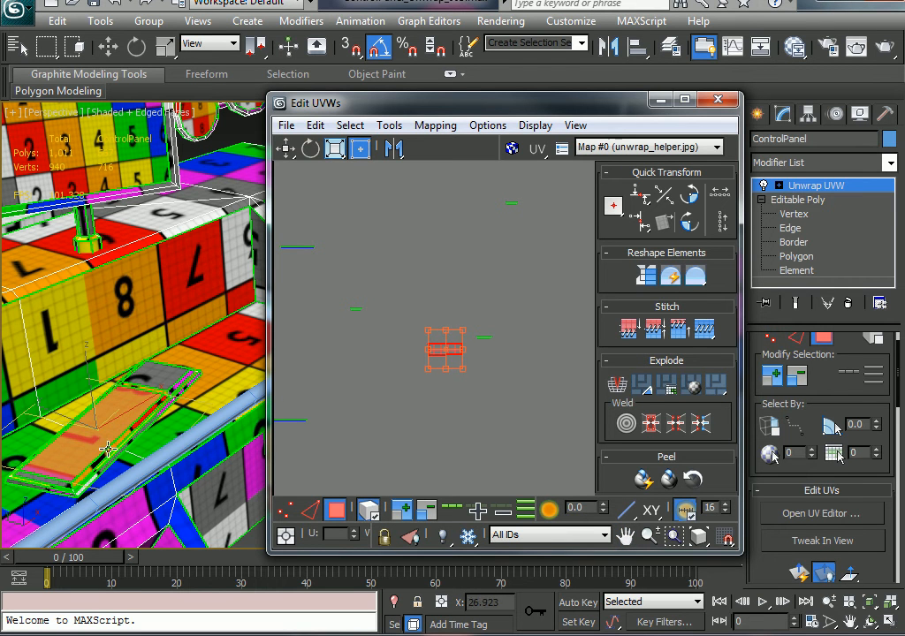
# Stitch the adjoining bevel strips to both long edges of the large screen island.
pyautogui.click(488, 412)
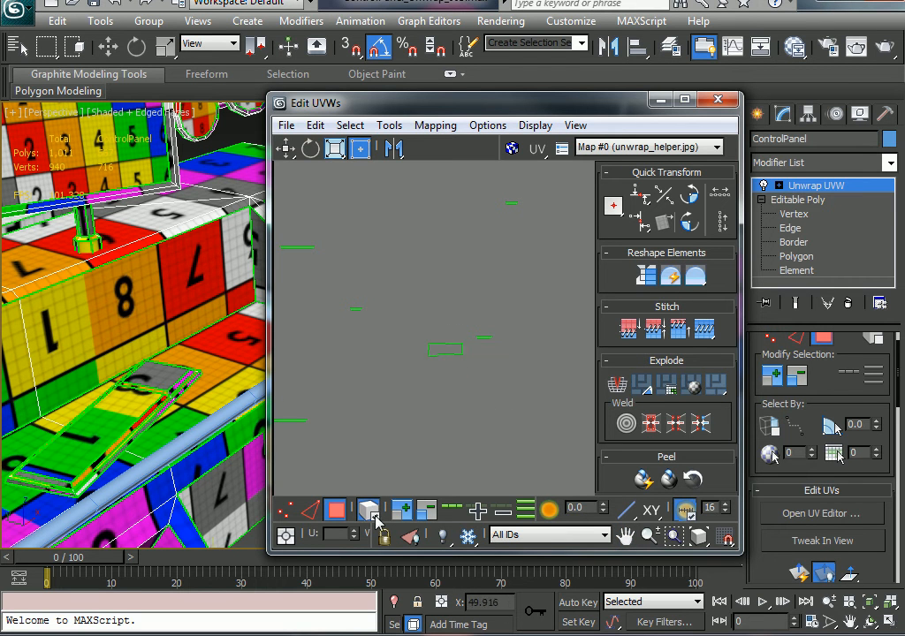
pyautogui.click(309, 510)
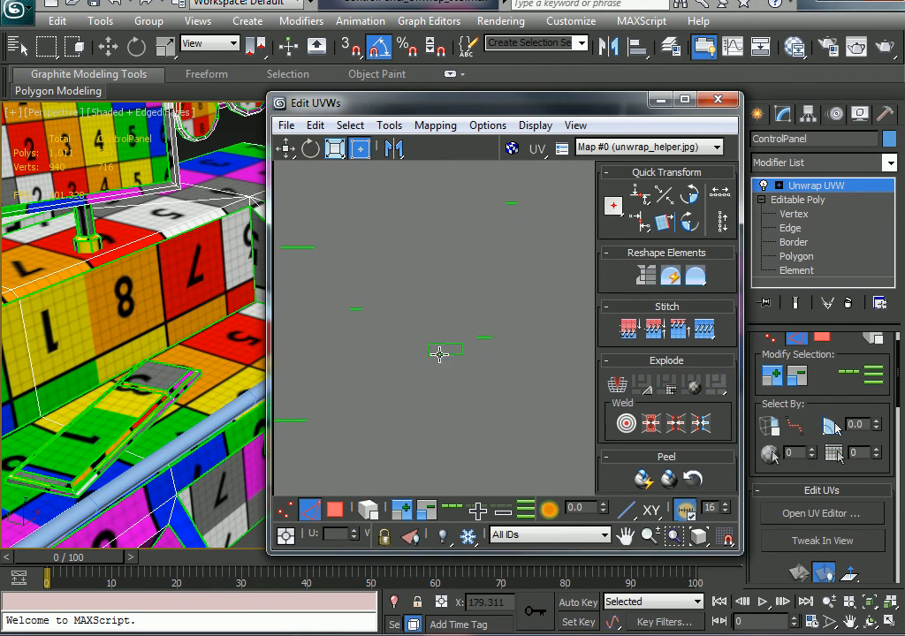
pyautogui.click(439, 354)
pyautogui.rightClick(439, 354)
pyautogui.click(414, 429)
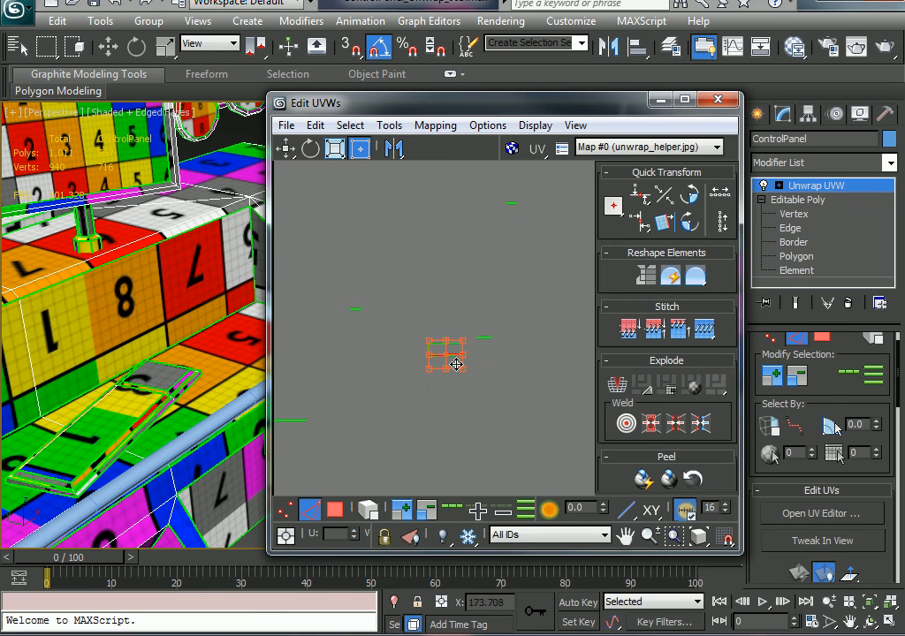
pyautogui.scroll(6, 455, 353)
pyautogui.click(453, 416)
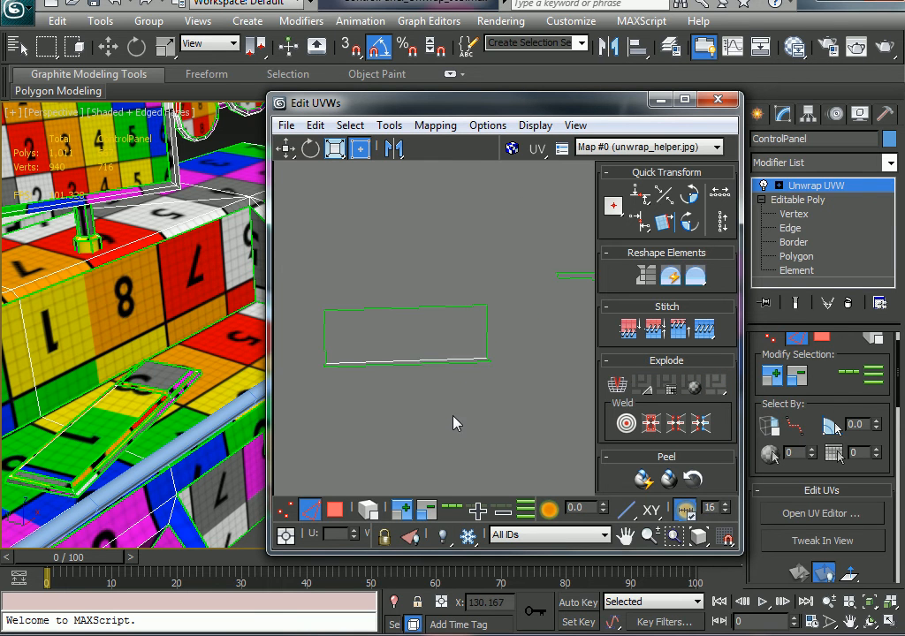
pyautogui.click(413, 307)
pyautogui.rightClick(412, 302)
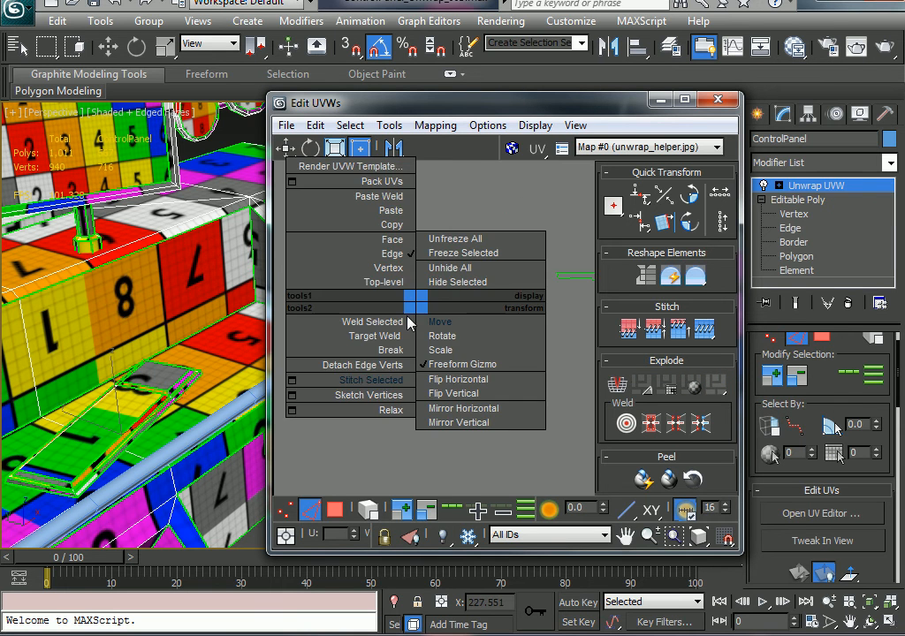
pyautogui.click(344, 377)
# Stitch the adjoining bevel strips to the two short edges of the large screen island and deselect.
pyautogui.click(484, 334)
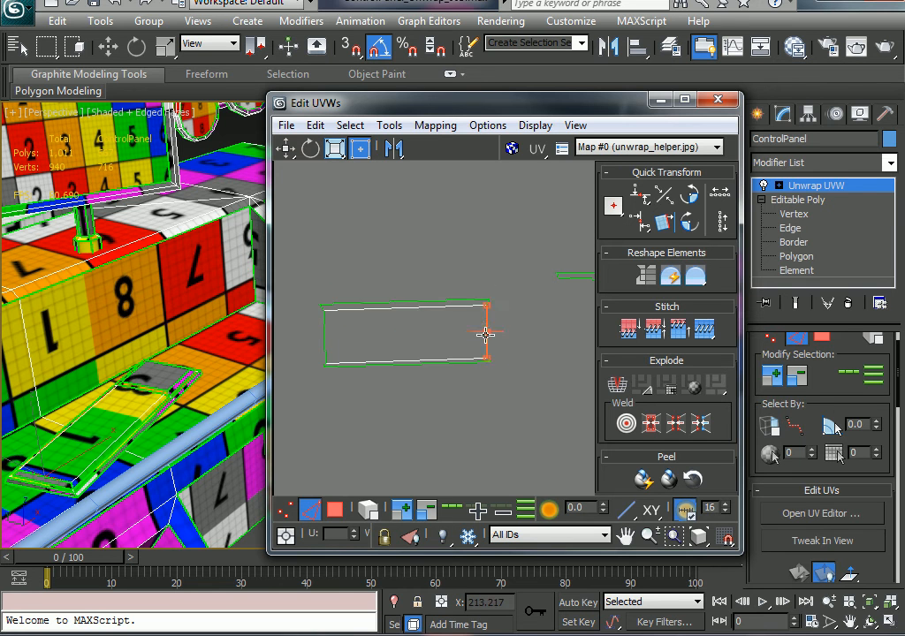
pyautogui.rightClick(484, 333)
pyautogui.click(406, 408)
pyautogui.click(323, 338)
pyautogui.rightClick(324, 339)
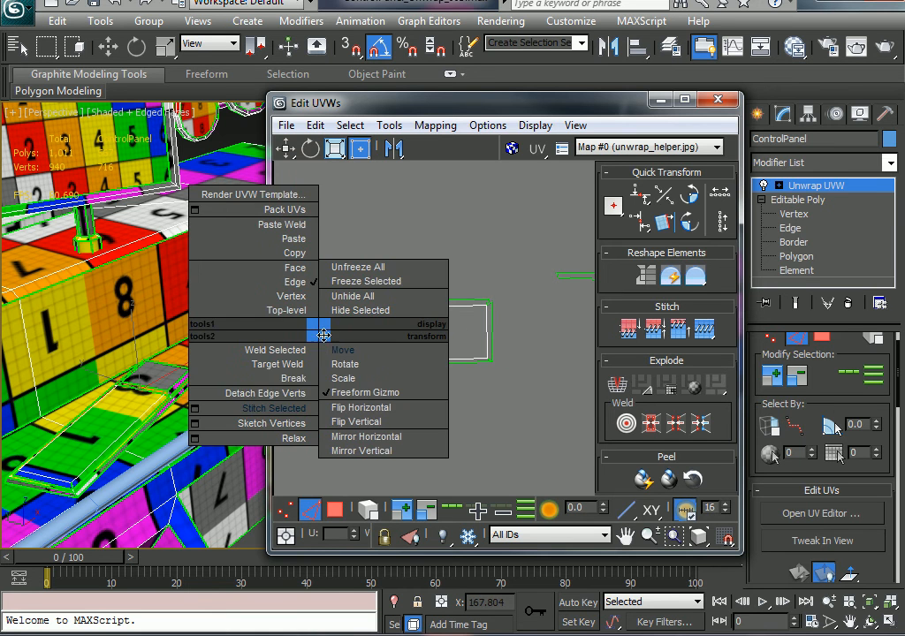
pyautogui.click(253, 403)
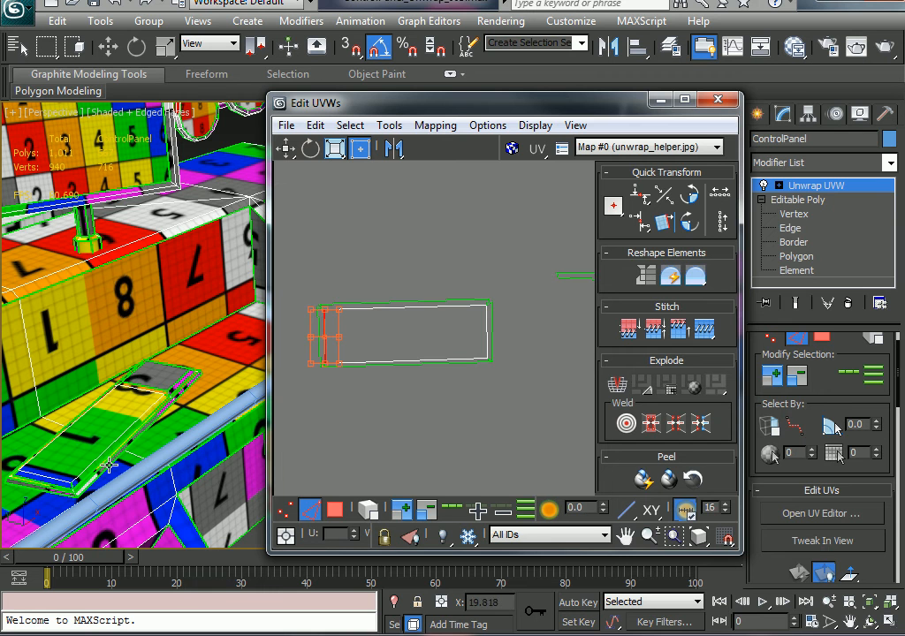
pyautogui.click(371, 386)
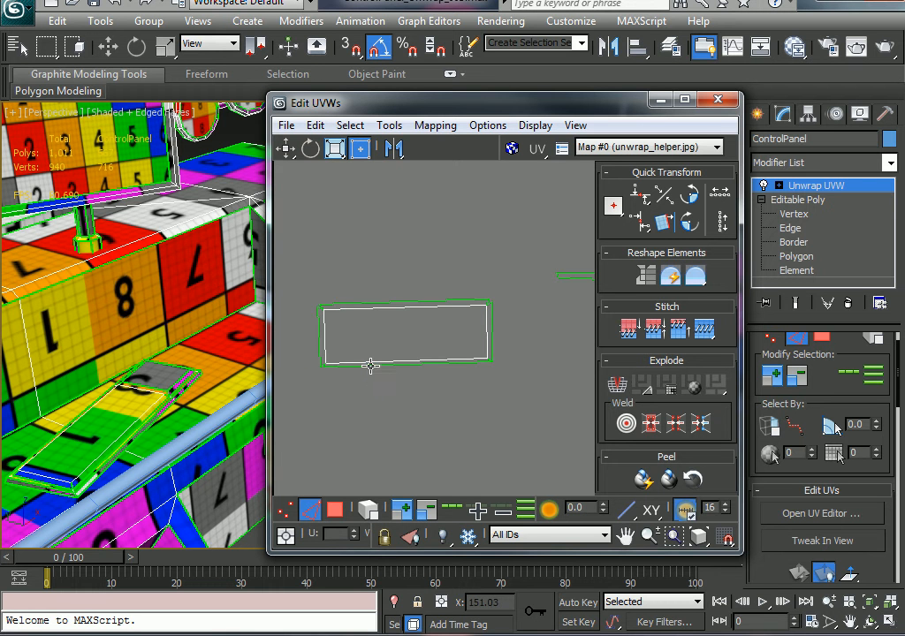
# Try to stitch the neighbouring island to the outer lower edge of the large screen island's bevel.
pyautogui.click(370, 366)
pyautogui.rightClick(370, 366)
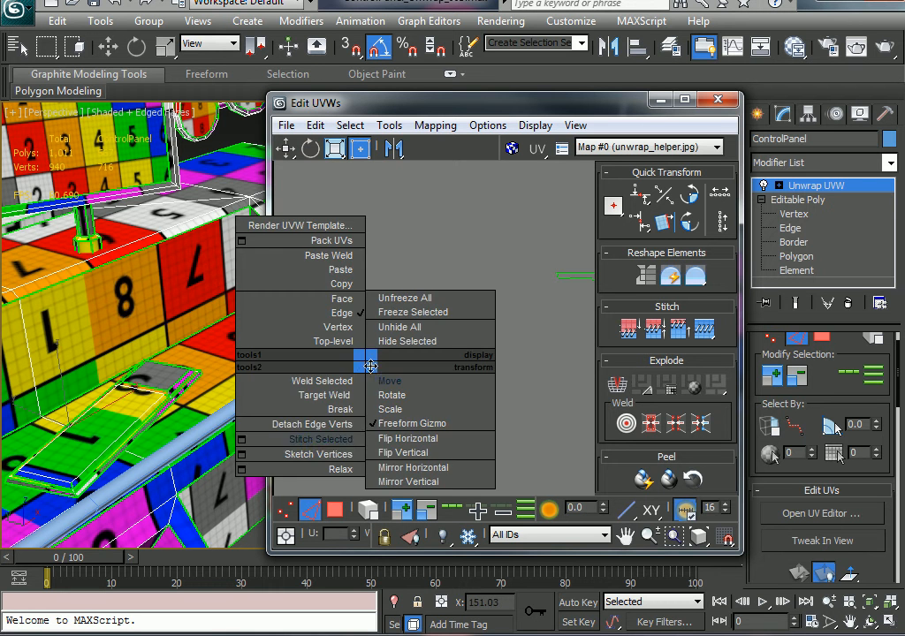
pyautogui.click(345, 440)
pyautogui.moveTo(399, 396); pyautogui.dragTo(462, 396, button='middle')
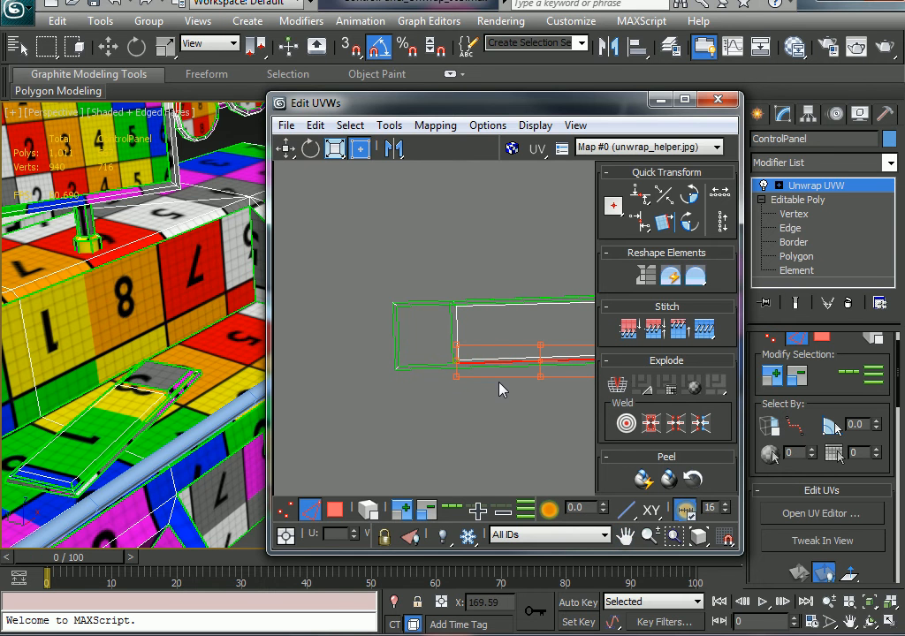
pyautogui.moveTo(545, 404); pyautogui.dragTo(394, 415, button='middle')
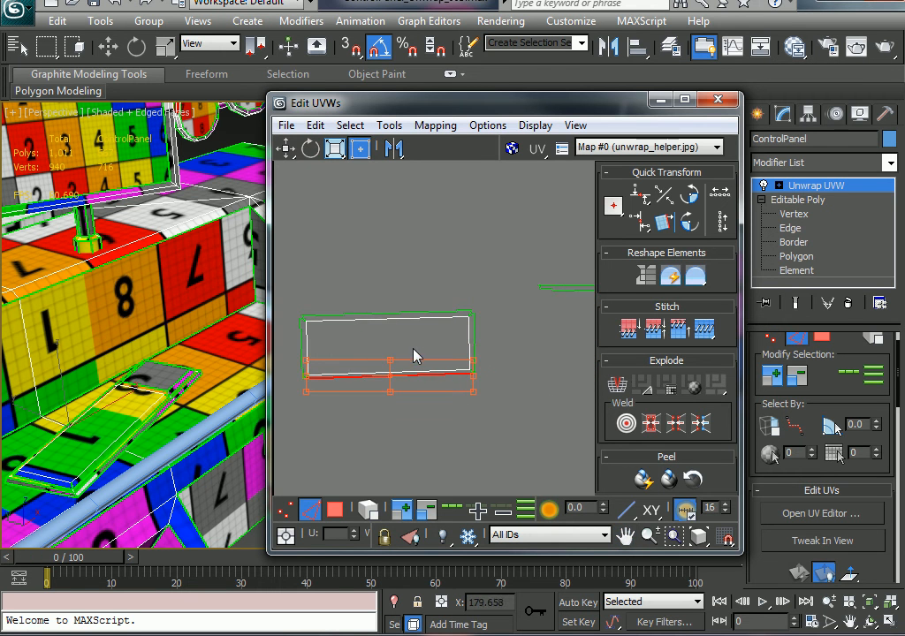
# Select the desk display's small top face and move its island next to the large screen island.
pyautogui.moveTo(476, 344); pyautogui.dragTo(202, 427, button='middle')
pyautogui.click(334, 514)
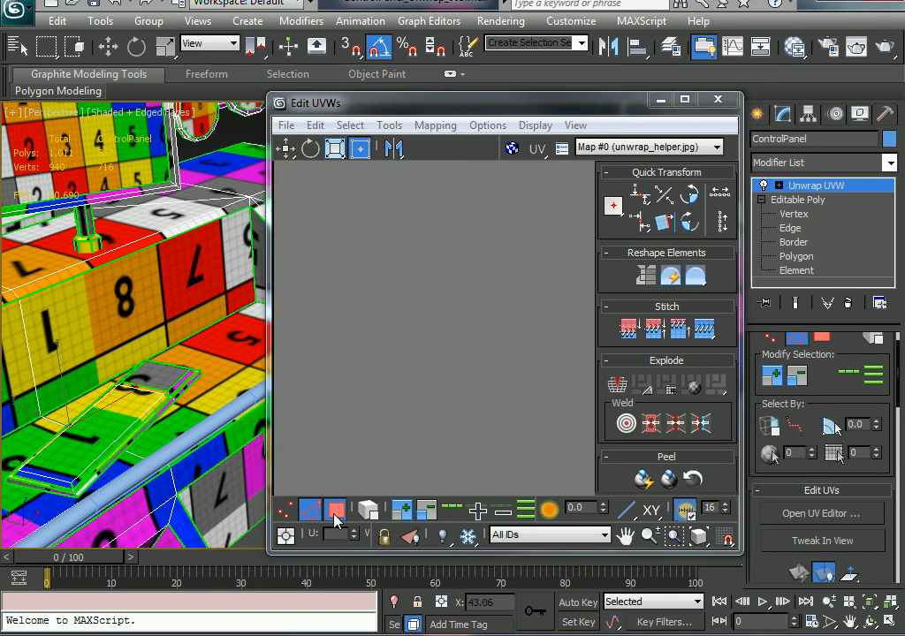
pyautogui.click(156, 374)
pyautogui.moveTo(449, 390); pyautogui.dragTo(464, 332, button='middle')
pyautogui.scroll(-1, 446, 406)
pyautogui.scroll(-6, 446, 399)
pyautogui.scroll(8, 468, 322)
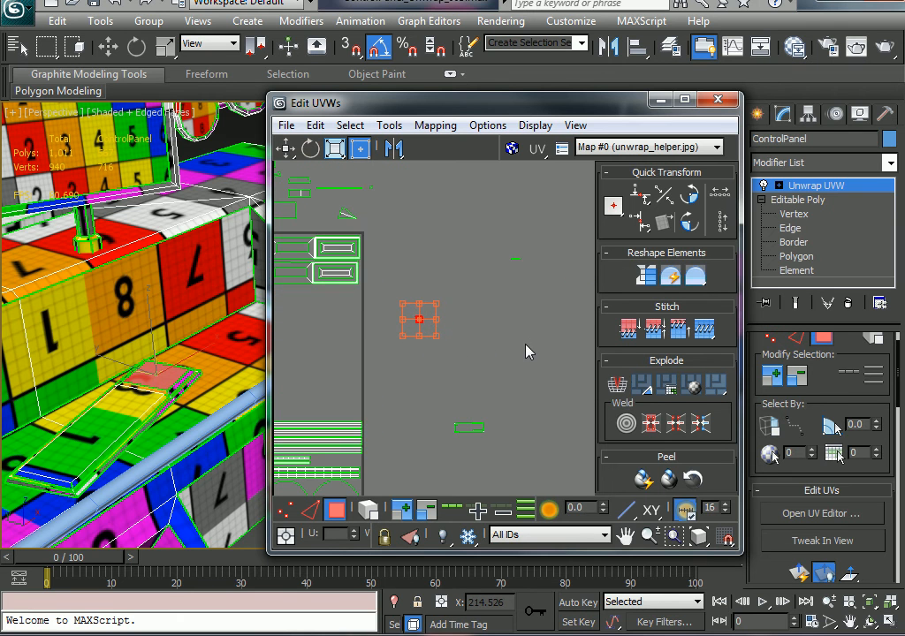
pyautogui.moveTo(525, 344); pyautogui.dragTo(436, 336, button='middle')
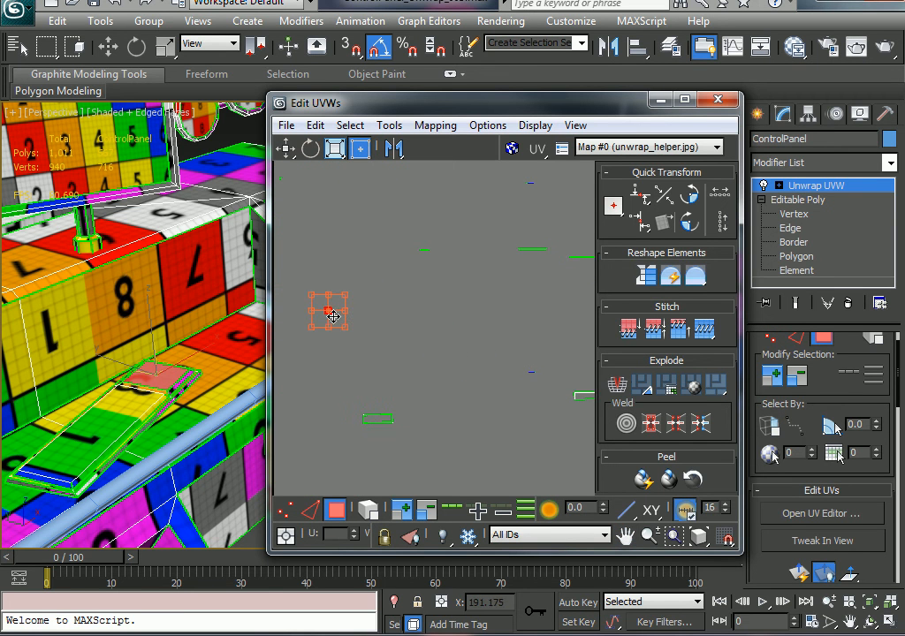
pyautogui.moveTo(333, 316); pyautogui.dragTo(570, 426)
pyautogui.moveTo(558, 421); pyautogui.dragTo(523, 405, button='middle')
pyautogui.scroll(2, 432, 402)
pyautogui.moveTo(433, 402); pyautogui.dragTo(141, 342, button='middle')
pyautogui.scroll(2, 407, 369)
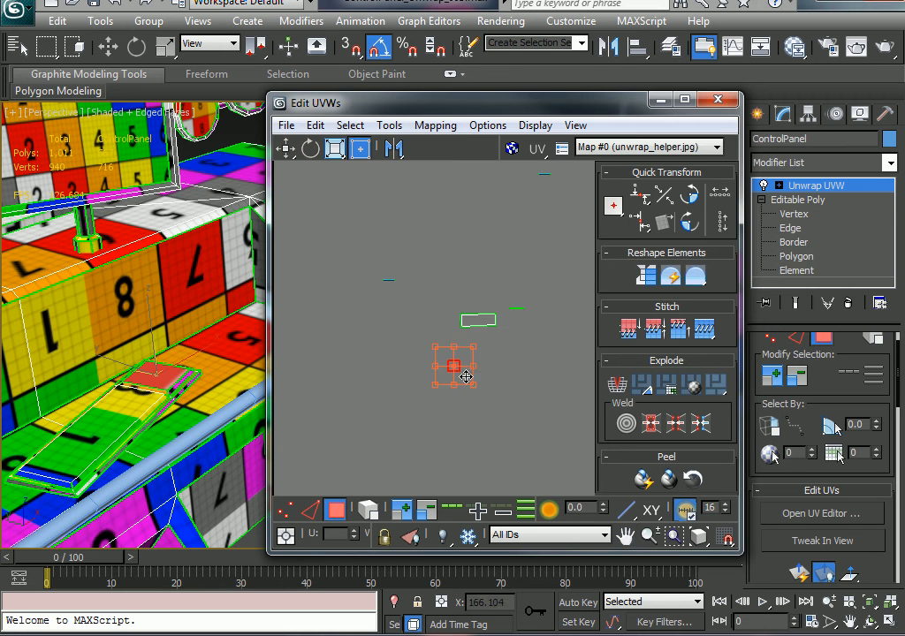
pyautogui.moveTo(466, 377); pyautogui.dragTo(461, 329)
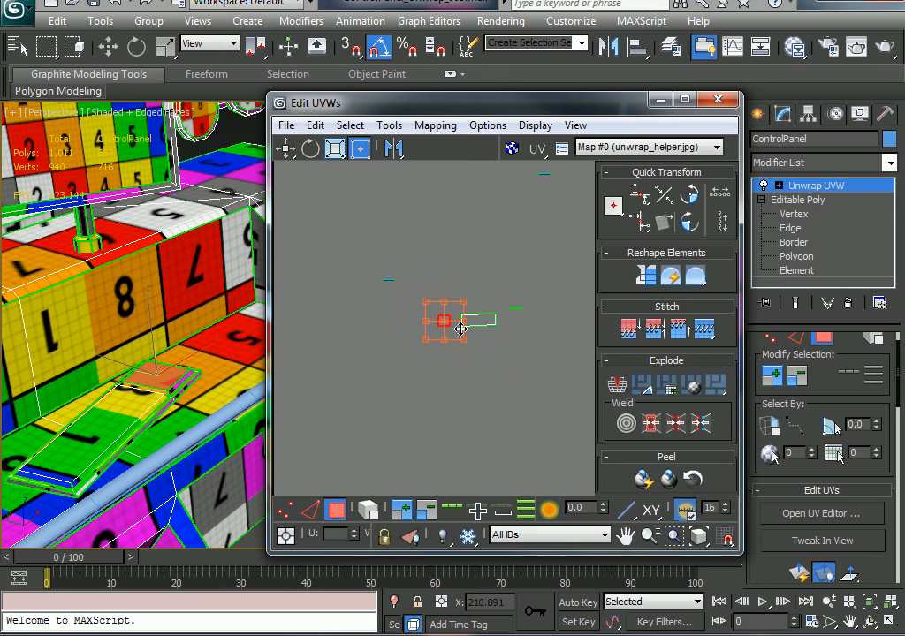
# Add the large screen island to the selection and rotate both screen islands together by half a turn.
pyautogui.keyDown('ctrl'); pyautogui.click(124, 440); pyautogui.keyUp('ctrl')
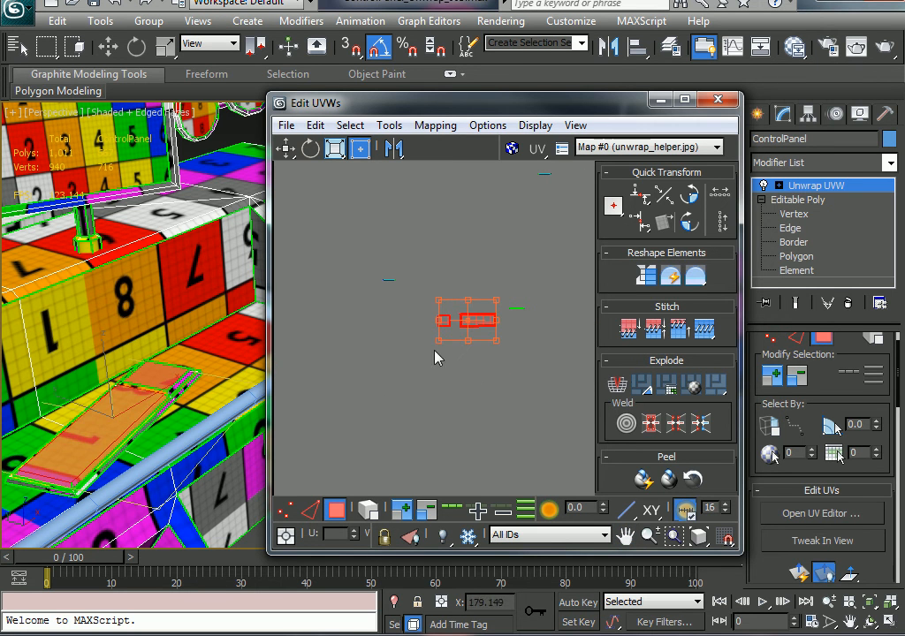
pyautogui.moveTo(468, 300); pyautogui.dragTo(469, 362)
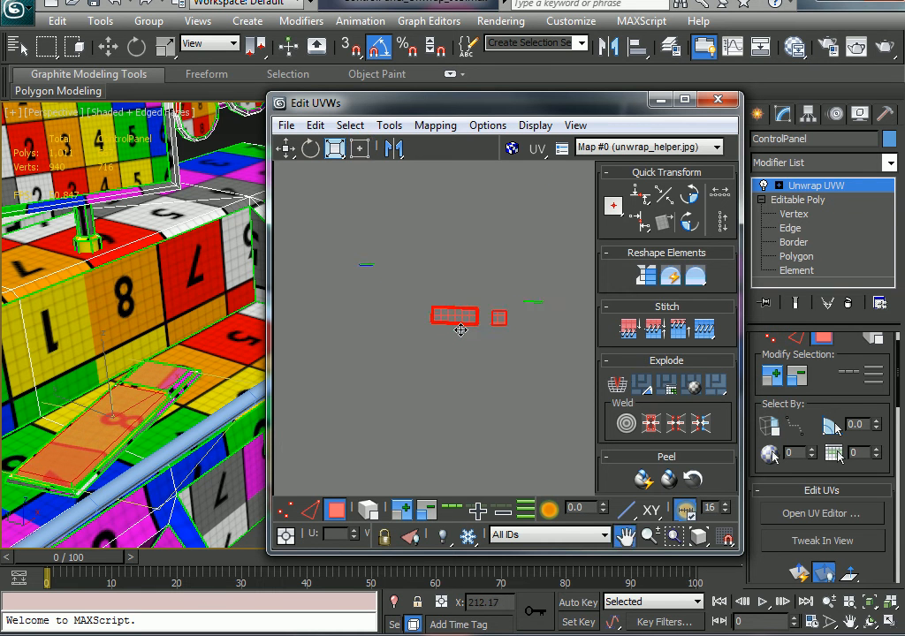
pyautogui.scroll(-5, 452, 330)
pyautogui.moveTo(563, 369); pyautogui.dragTo(292, 349, button='middle')
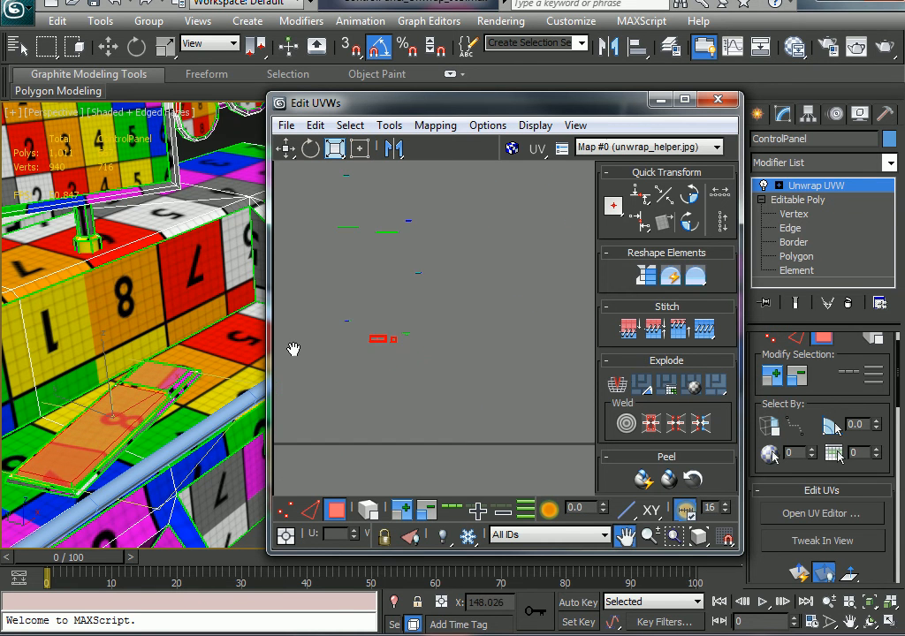
pyautogui.scroll(6, 359, 346)
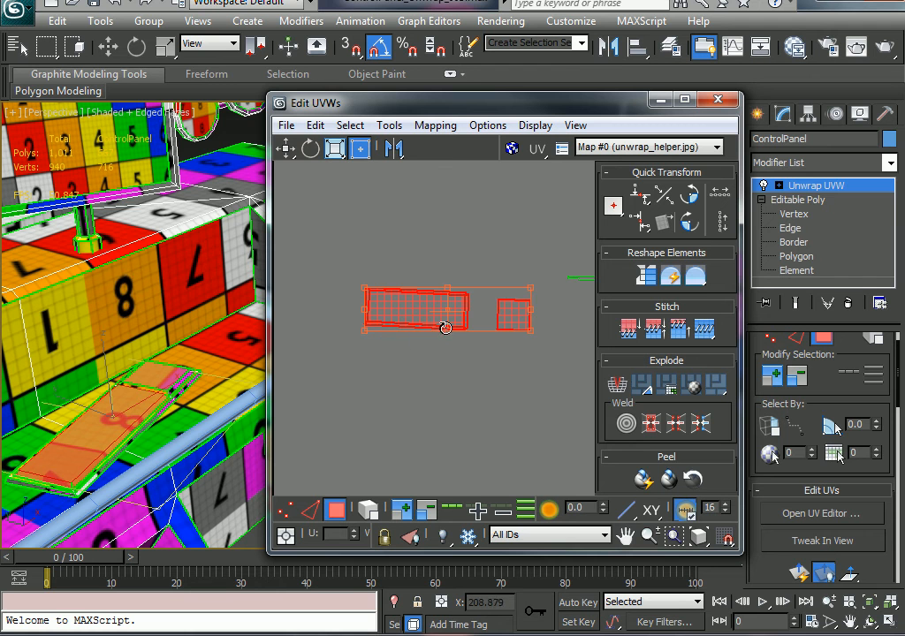
# Finely rotate the selected large and small screen islands together to adjust their tilt.
pyautogui.moveTo(447, 330); pyautogui.dragTo(446, 333)
pyautogui.moveTo(447, 333); pyautogui.dragTo(412, 321, button='middle')
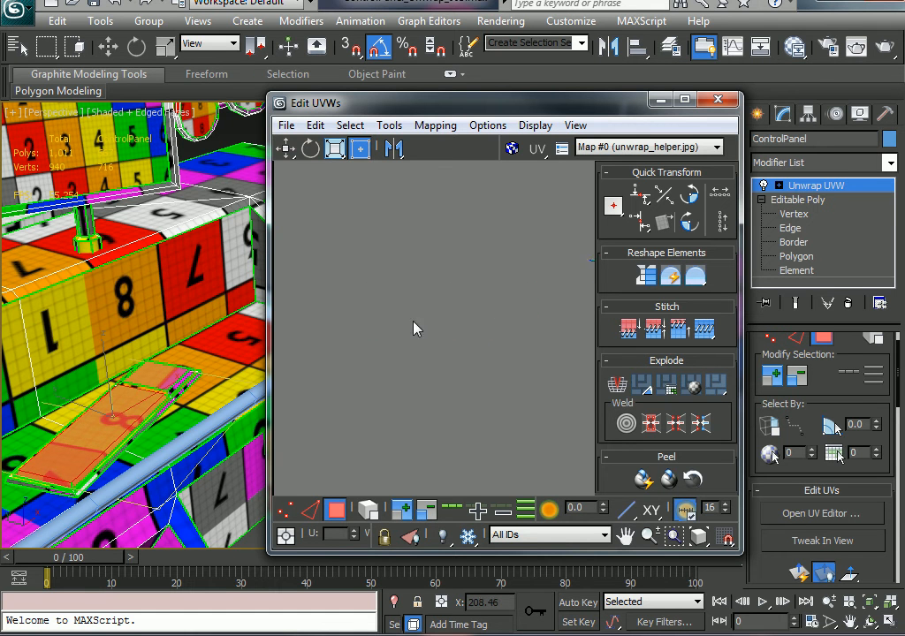
pyautogui.scroll(-5, 424, 345)
pyautogui.moveTo(477, 363); pyautogui.dragTo(309, 354, button='middle')
pyautogui.scroll(1, 309, 354)
pyautogui.scroll(3, 375, 345)
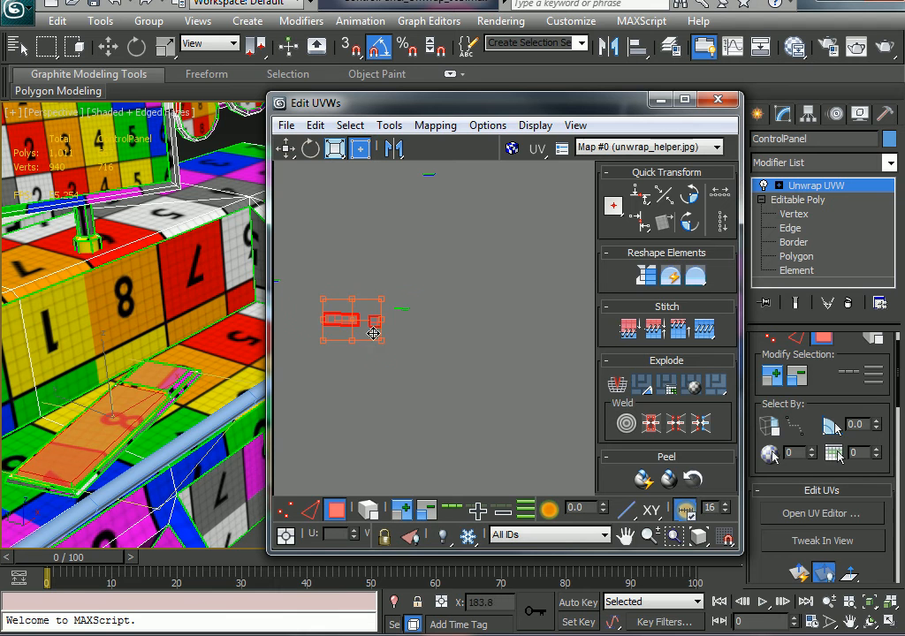
pyautogui.moveTo(373, 334); pyautogui.dragTo(446, 357, button='middle')
pyautogui.scroll(-3, 492, 341)
pyautogui.scroll(-3, 433, 370)
pyautogui.scroll(1, 446, 357)
pyautogui.scroll(5, 447, 357)
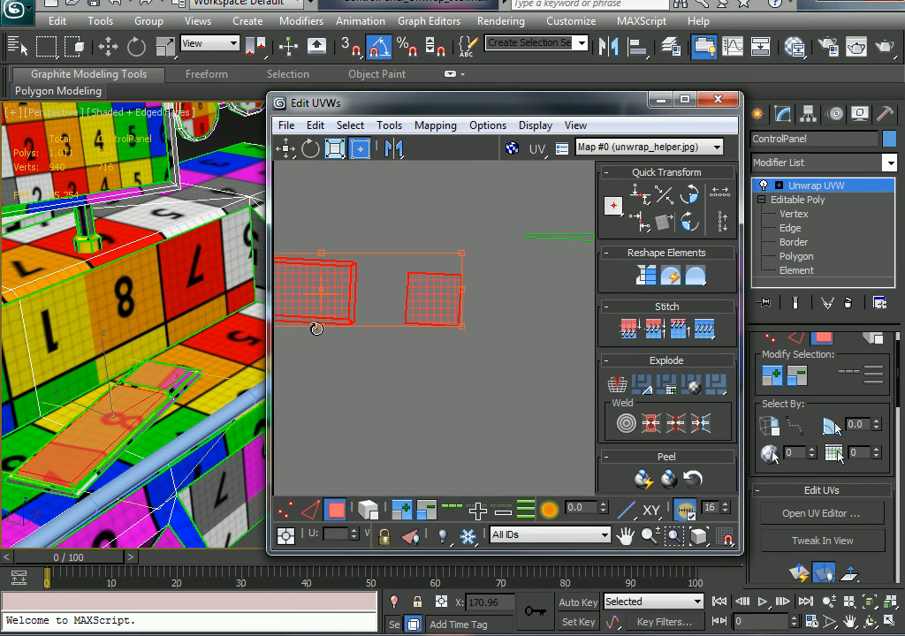
pyautogui.moveTo(320, 326); pyautogui.dragTo(323, 330)
pyautogui.moveTo(372, 344); pyautogui.dragTo(477, 372, button='middle')
# Move the small screen island closer to the large screen island's short edge and deselect it.
pyautogui.click(527, 397)
pyautogui.click(545, 328)
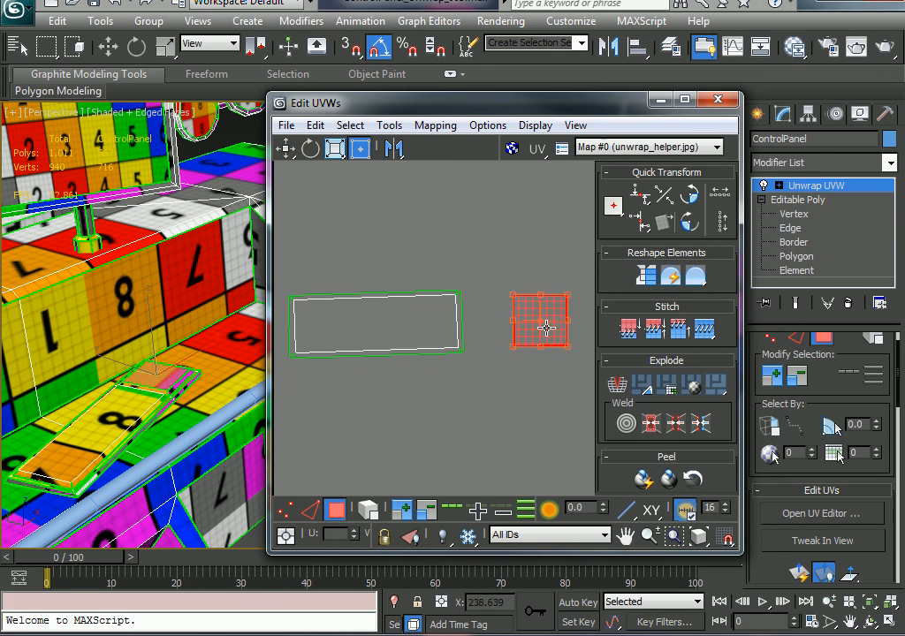
pyautogui.moveTo(546, 328); pyautogui.dragTo(519, 326)
pyautogui.click(505, 414)
# Stitch the adjoining bevel strips to all four edges of the small screen island.
pyautogui.press('2')
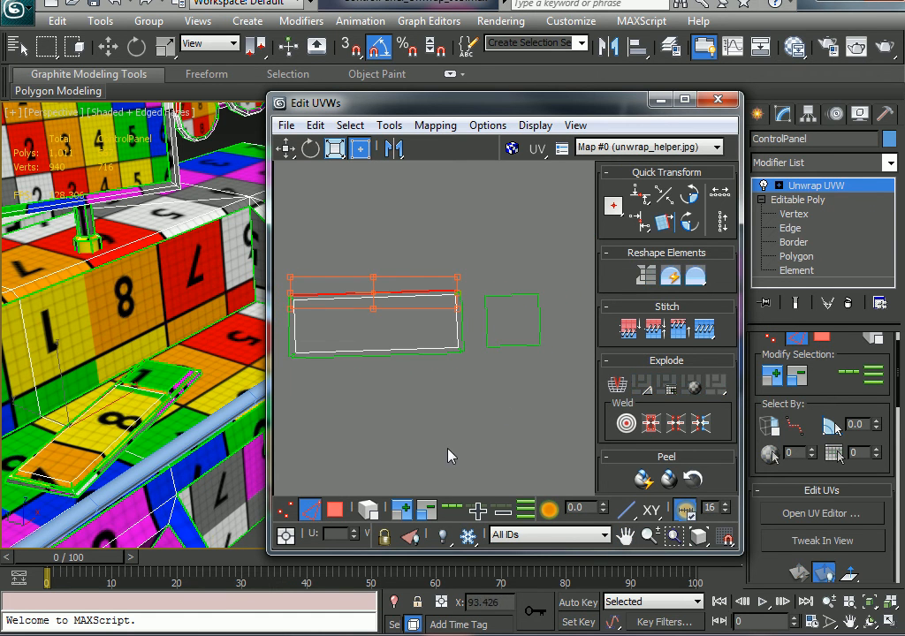
pyautogui.click(509, 295)
pyautogui.rightClick(507, 297)
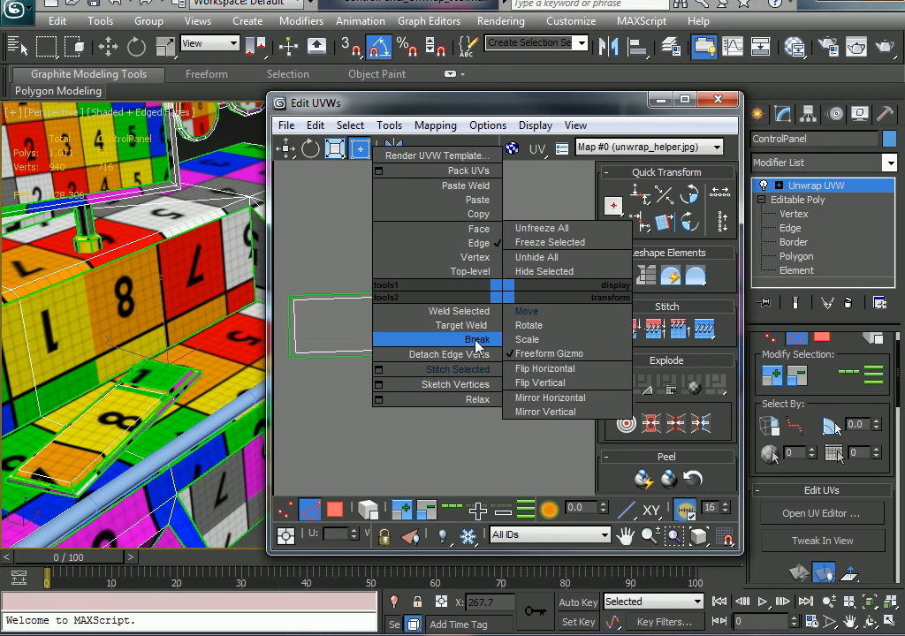
pyautogui.click(530, 330)
pyautogui.rightClick(524, 322)
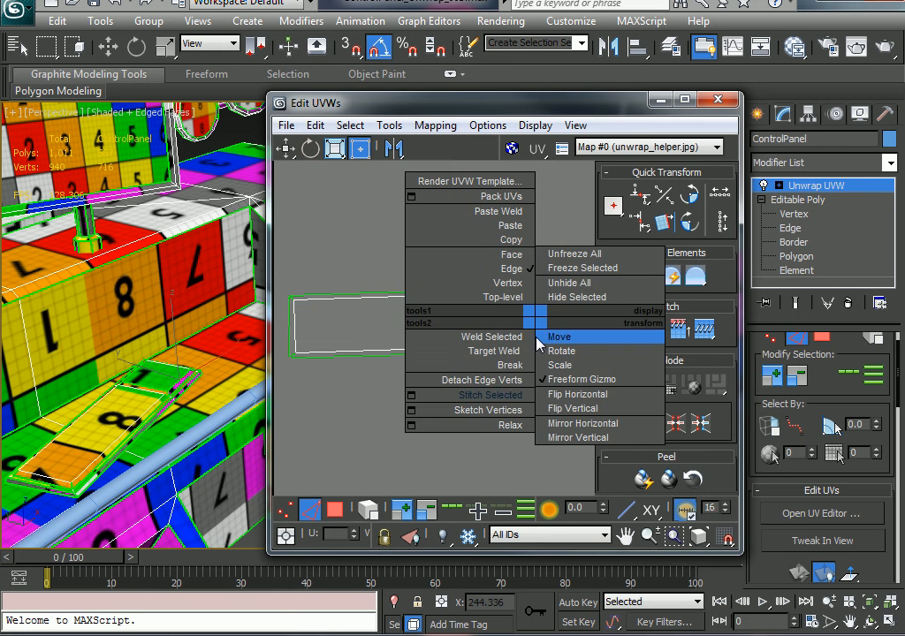
pyautogui.click(465, 391)
pyautogui.rightClick(481, 325)
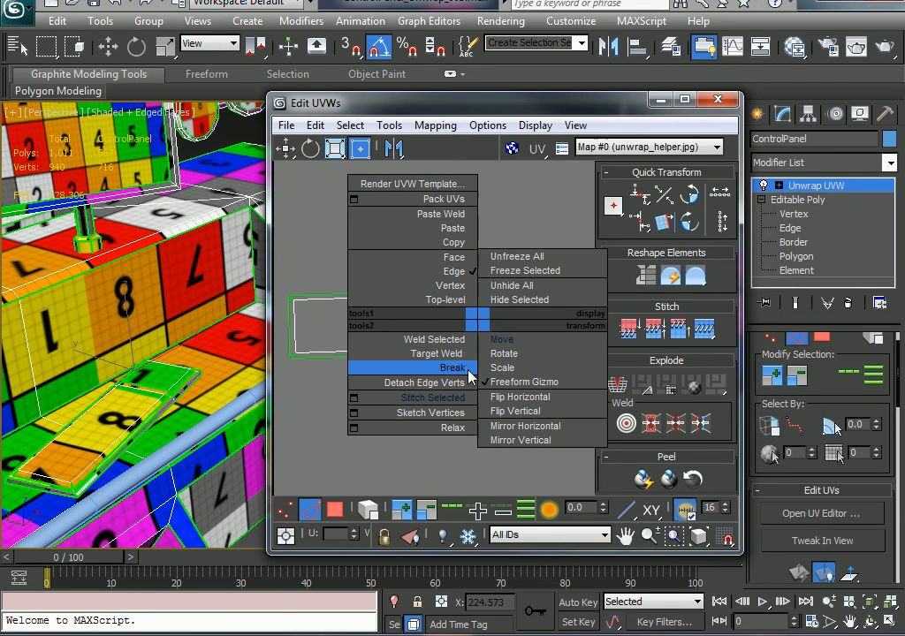
pyautogui.click(458, 403)
pyautogui.rightClick(523, 341)
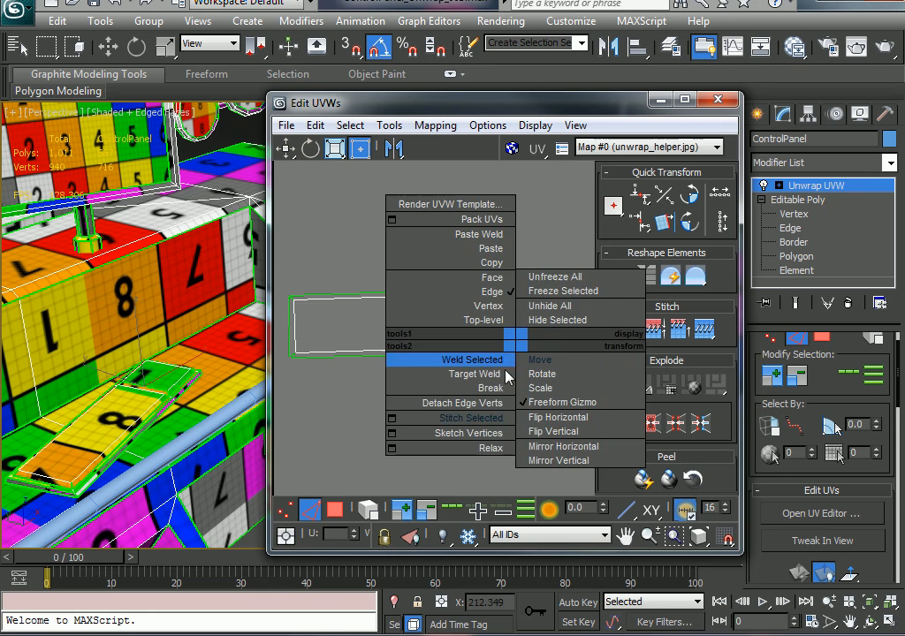
pyautogui.click(441, 418)
pyautogui.click(448, 403)
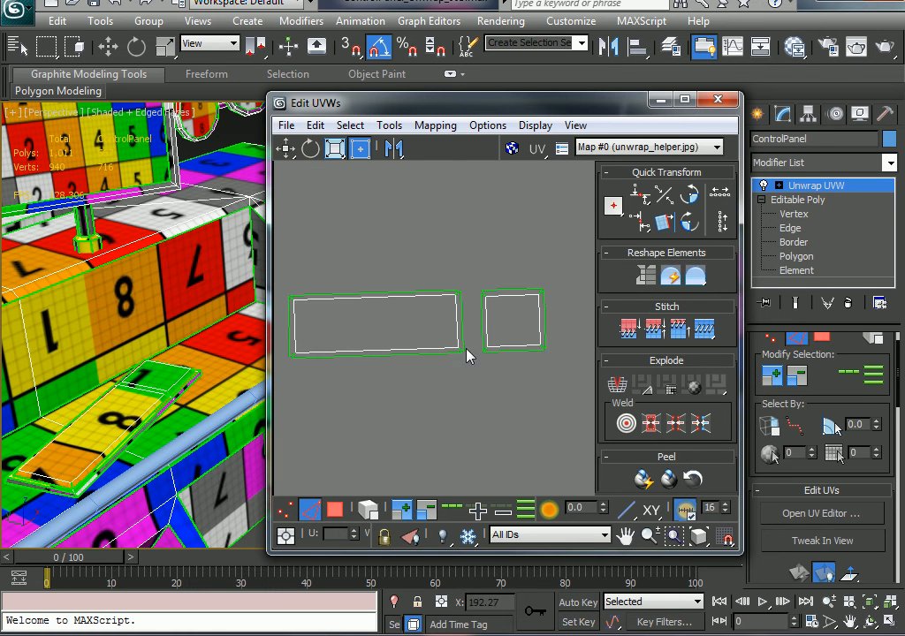
# Select the desk display's separate frame island, move it just above the large and small screen islands, and deselect it.
pyautogui.click(334, 510)
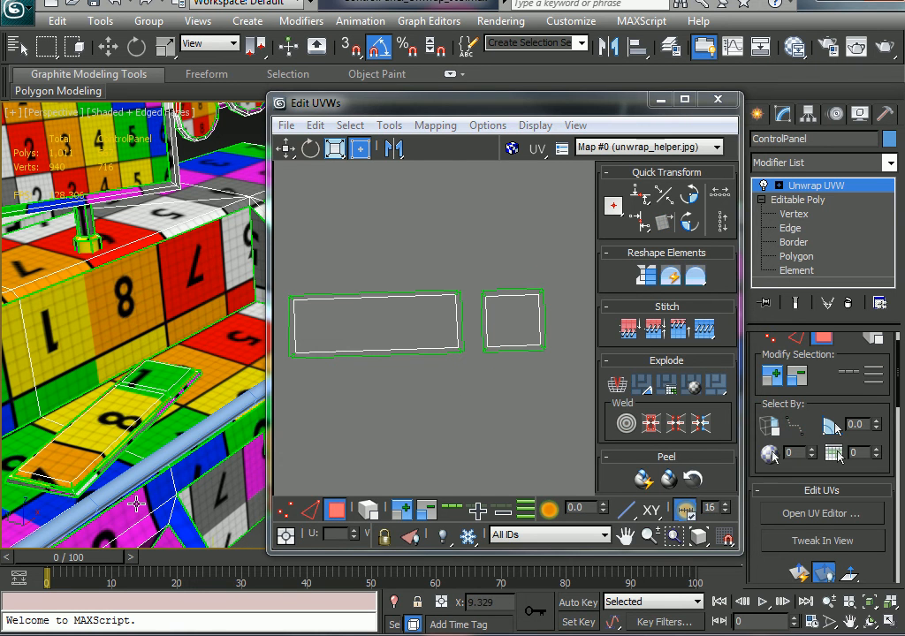
pyautogui.click(492, 391)
pyautogui.scroll(-5, 489, 386)
pyautogui.moveTo(405, 376); pyautogui.dragTo(402, 333, button='middle')
pyautogui.scroll(3, 397, 335)
pyautogui.scroll(5, 515, 333)
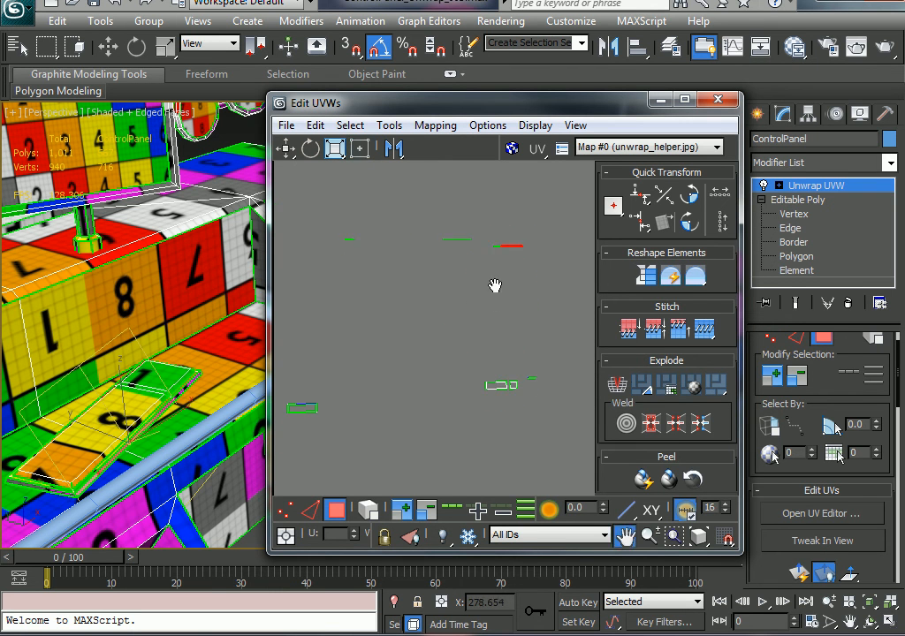
pyautogui.moveTo(494, 287); pyautogui.dragTo(524, 310, button='middle')
pyautogui.moveTo(339, 424); pyautogui.dragTo(350, 379, button='middle')
pyautogui.scroll(2, 424, 364)
pyautogui.scroll(-3, 390, 394)
pyautogui.moveTo(420, 357); pyautogui.dragTo(553, 348)
pyautogui.scroll(4, 555, 355)
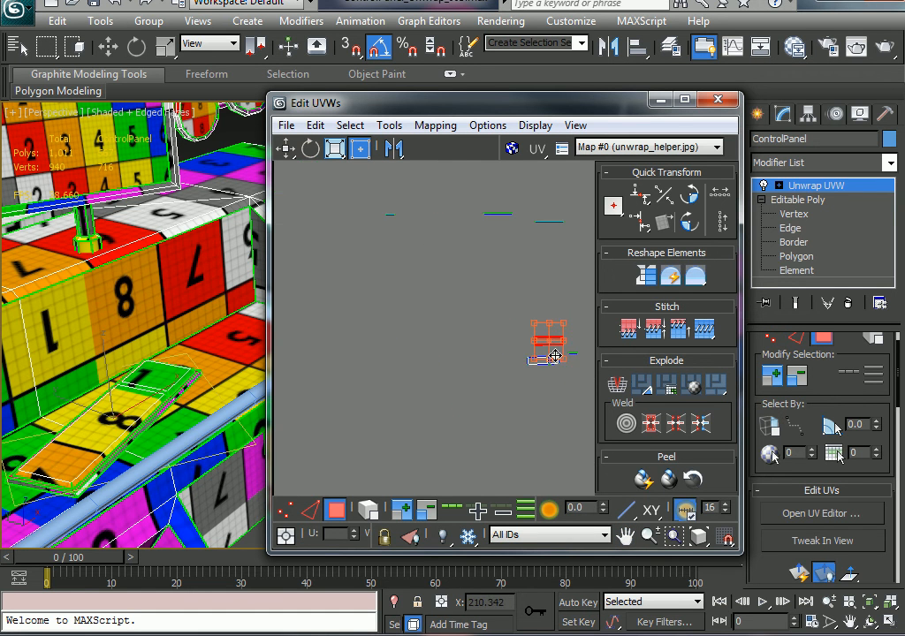
pyautogui.scroll(3, 556, 357)
pyautogui.moveTo(529, 330); pyautogui.dragTo(462, 368, button='middle')
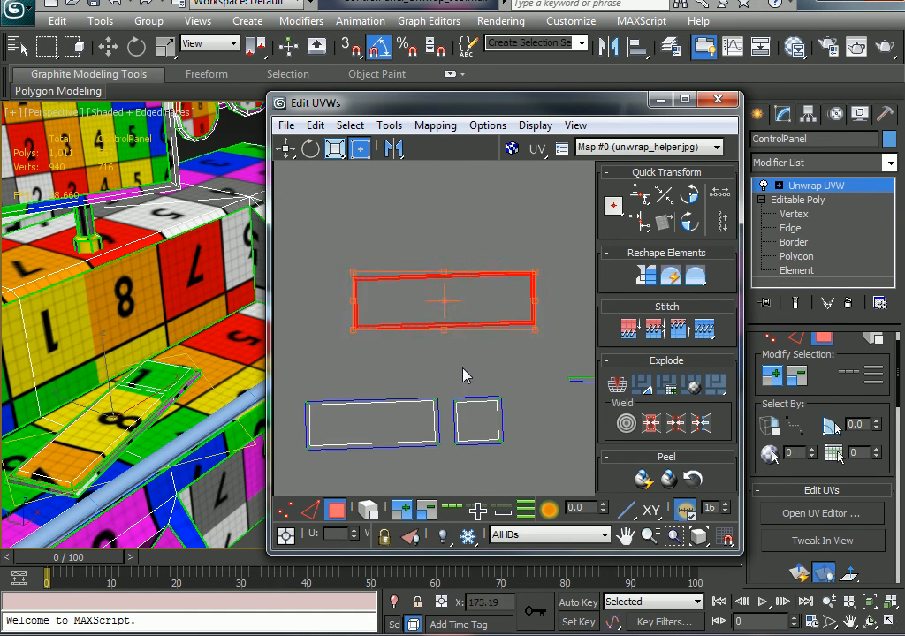
pyautogui.click(461, 369)
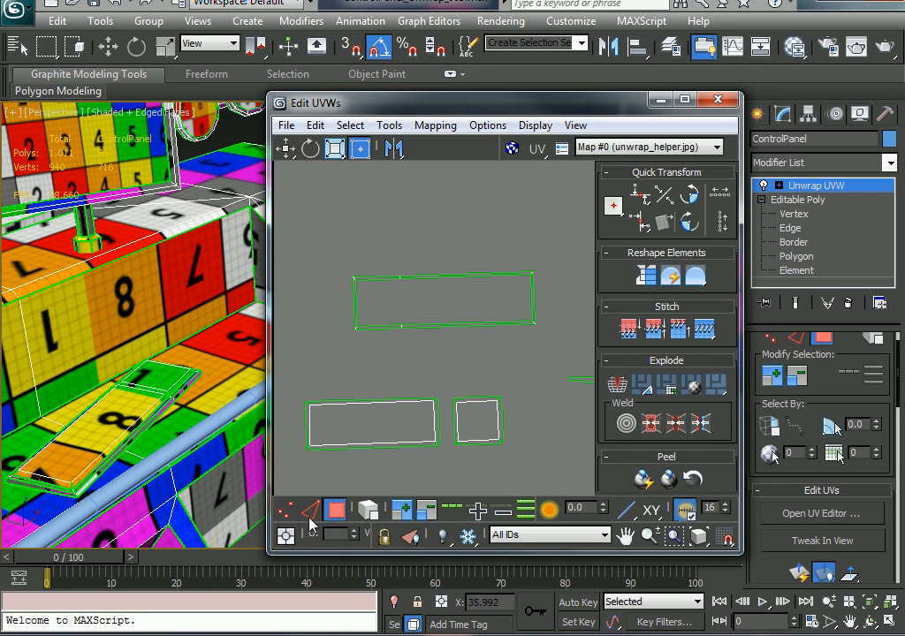
# Stitch the adjoining strips to the desk display frame island's lower long edge and one of its short edges.
pyautogui.click(309, 512)
pyautogui.click(419, 327)
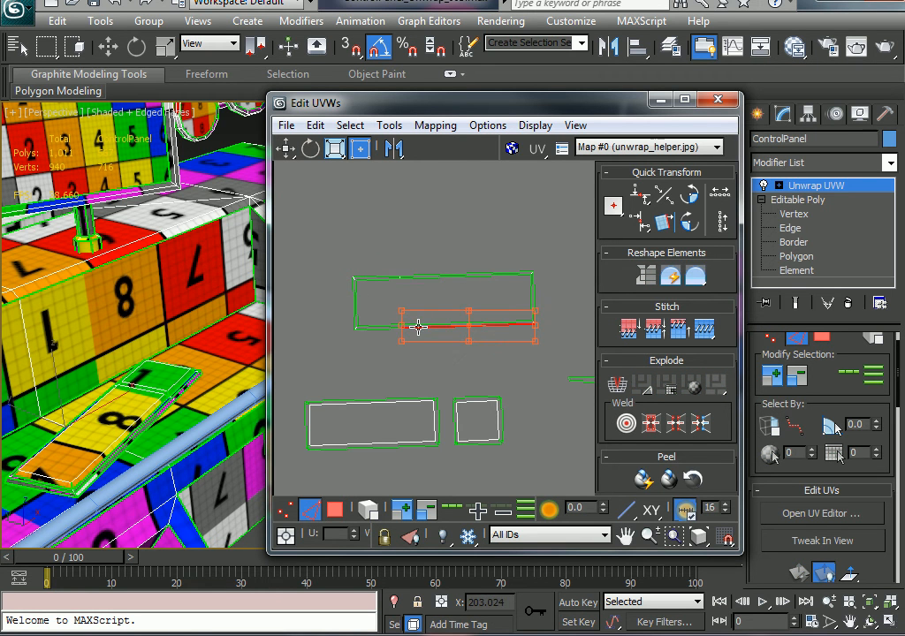
pyautogui.click(421, 360)
pyautogui.click(415, 325)
pyautogui.rightClick(412, 322)
pyautogui.click(381, 371)
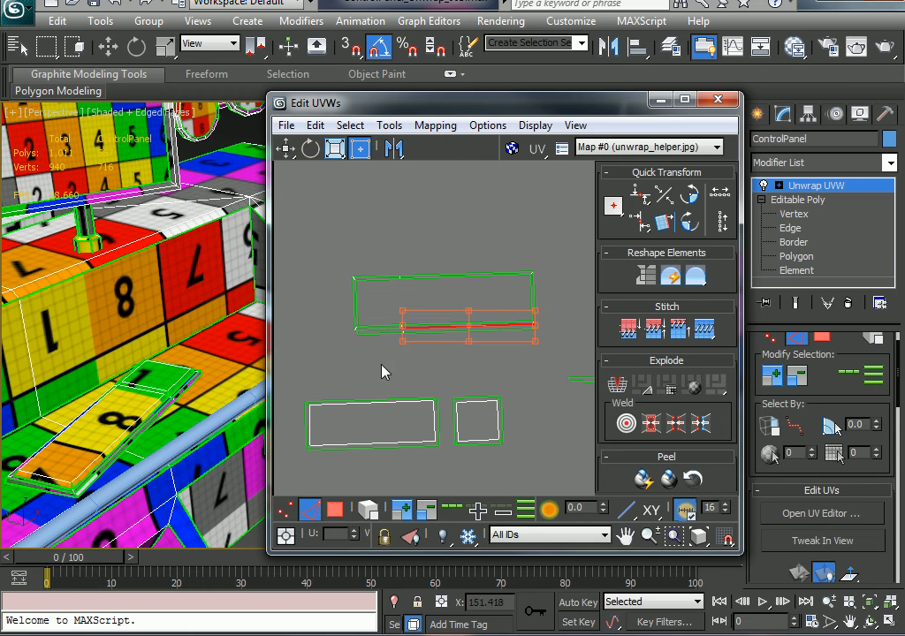
pyautogui.click(353, 314)
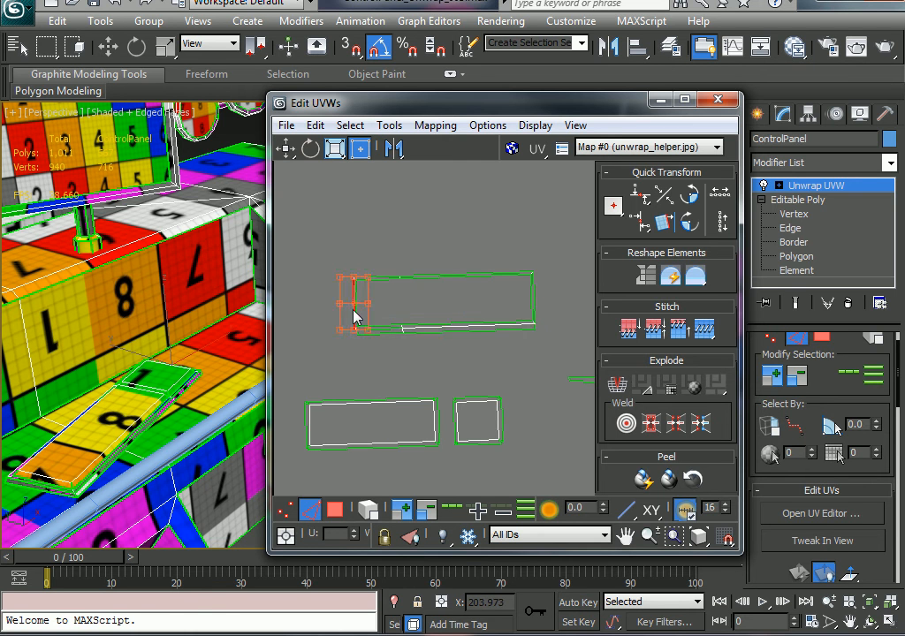
pyautogui.rightClick(348, 306)
pyautogui.click(326, 386)
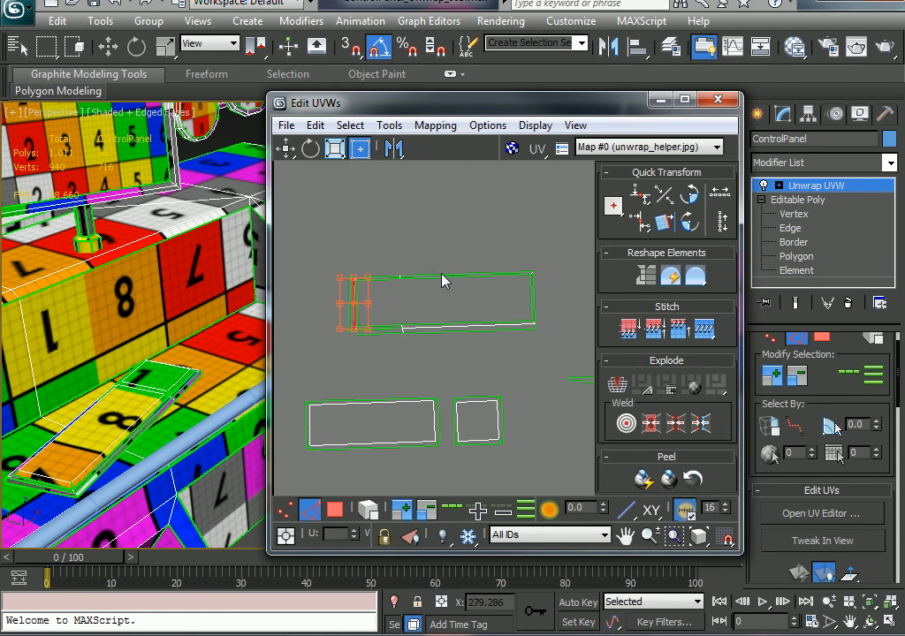
# Stitch the adjoining strips to the frame island's upper long edge and its remaining short edge.
pyautogui.click(440, 270)
pyautogui.rightClick(436, 268)
pyautogui.click(409, 347)
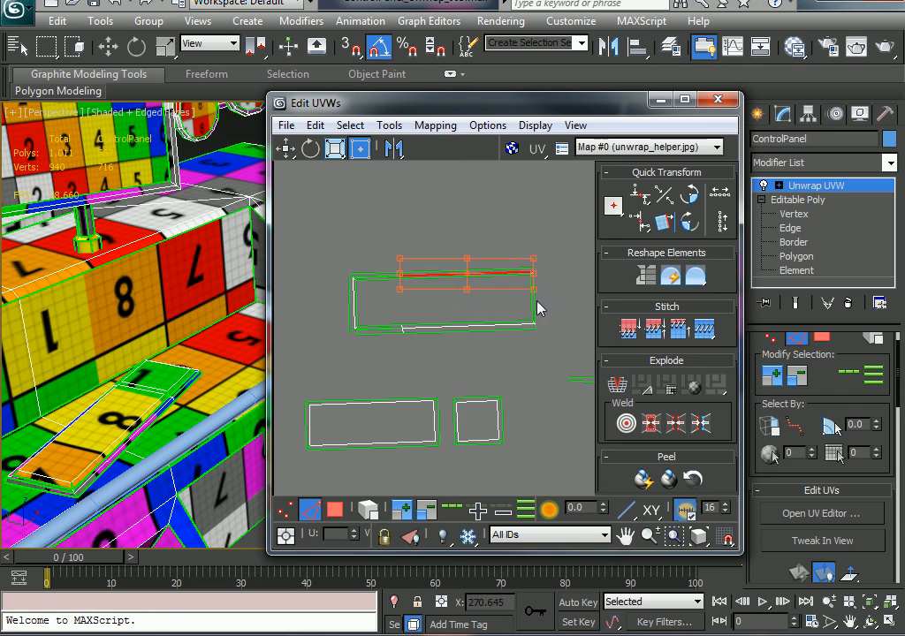
pyautogui.click(533, 301)
pyautogui.rightClick(532, 298)
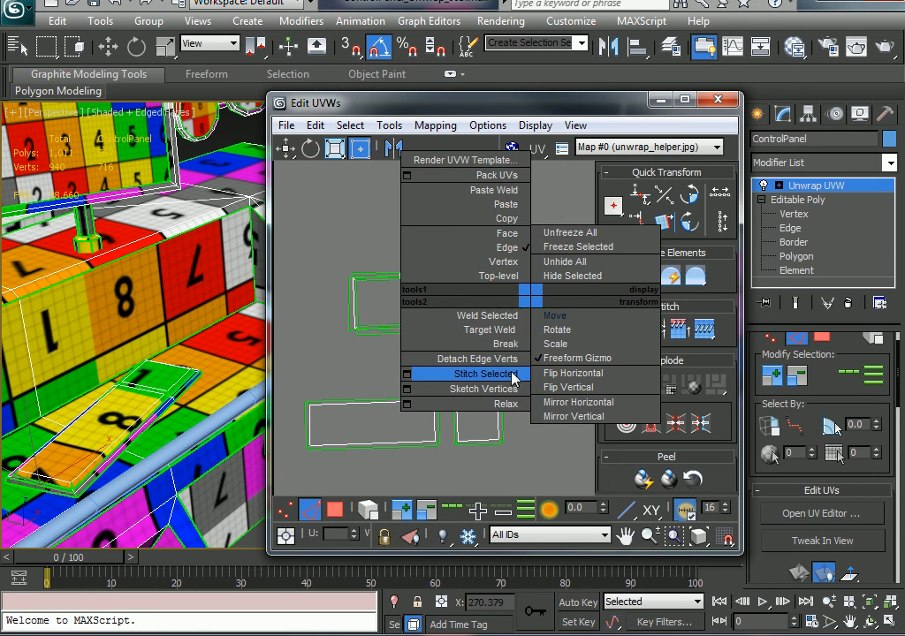
pyautogui.click(511, 377)
pyautogui.click(539, 363)
# Select all three desk display islands and move them into the empty middle area of the UV square.
pyautogui.click(495, 369)
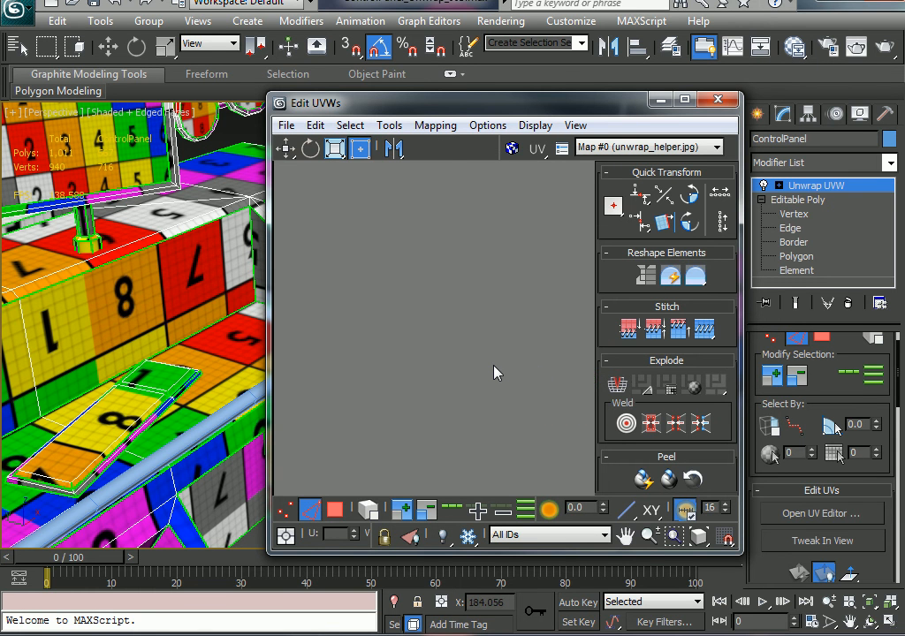
pyautogui.scroll(-4, 442, 373)
pyautogui.moveTo(512, 375); pyautogui.dragTo(495, 362, button='middle')
pyautogui.moveTo(399, 415); pyautogui.dragTo(397, 418)
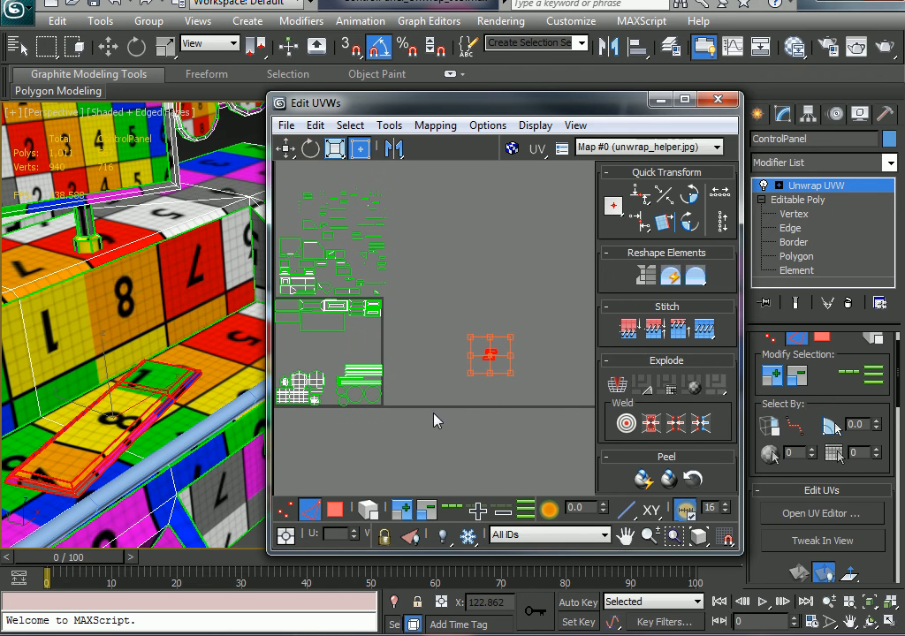
pyautogui.click(500, 390)
pyautogui.click(490, 354)
pyautogui.moveTo(493, 357); pyautogui.dragTo(345, 358)
pyautogui.moveTo(345, 359); pyautogui.dragTo(456, 315, button='middle')
pyautogui.scroll(6, 456, 314)
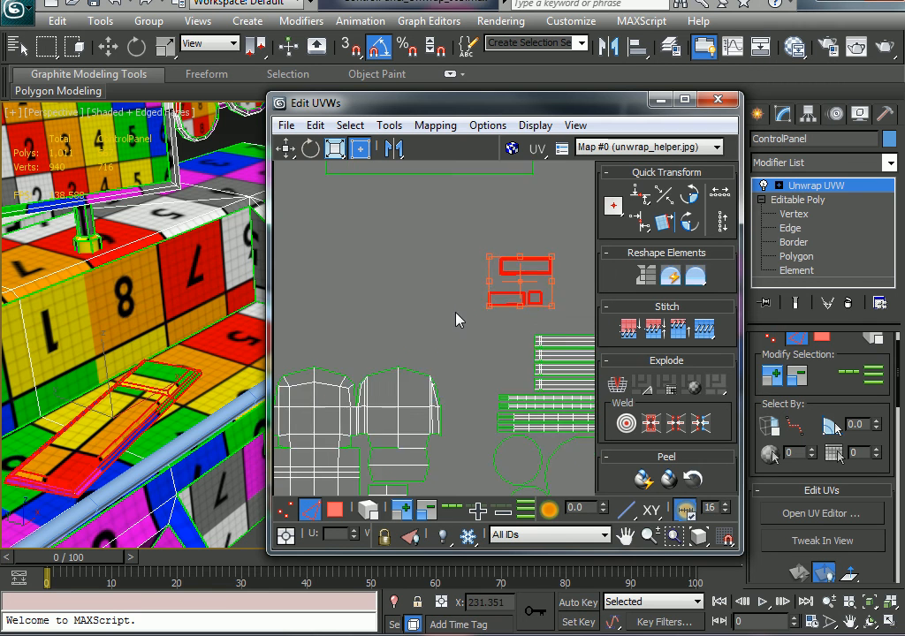
pyautogui.scroll(5, 512, 292)
pyautogui.moveTo(521, 284); pyautogui.dragTo(408, 350)
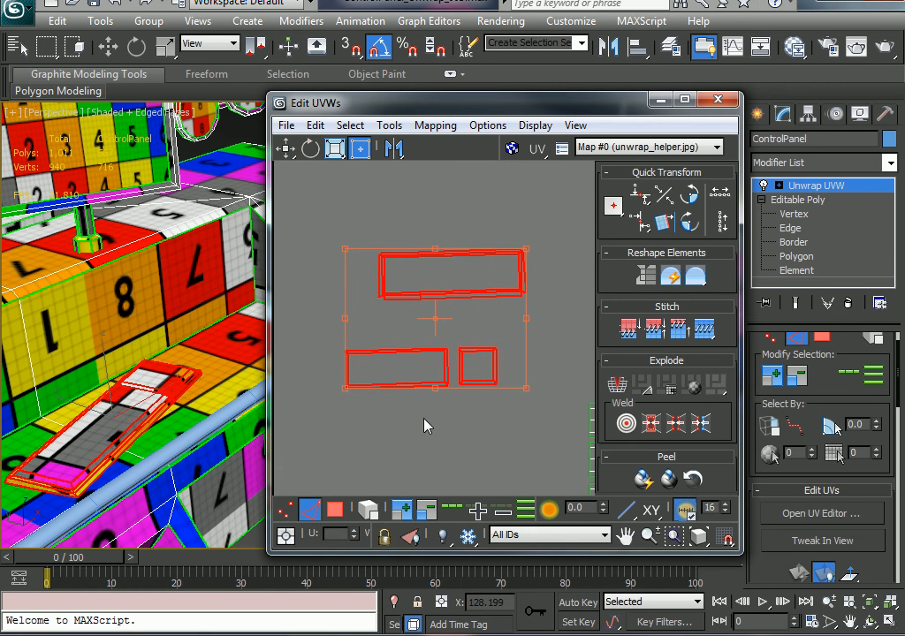
pyautogui.click(424, 426)
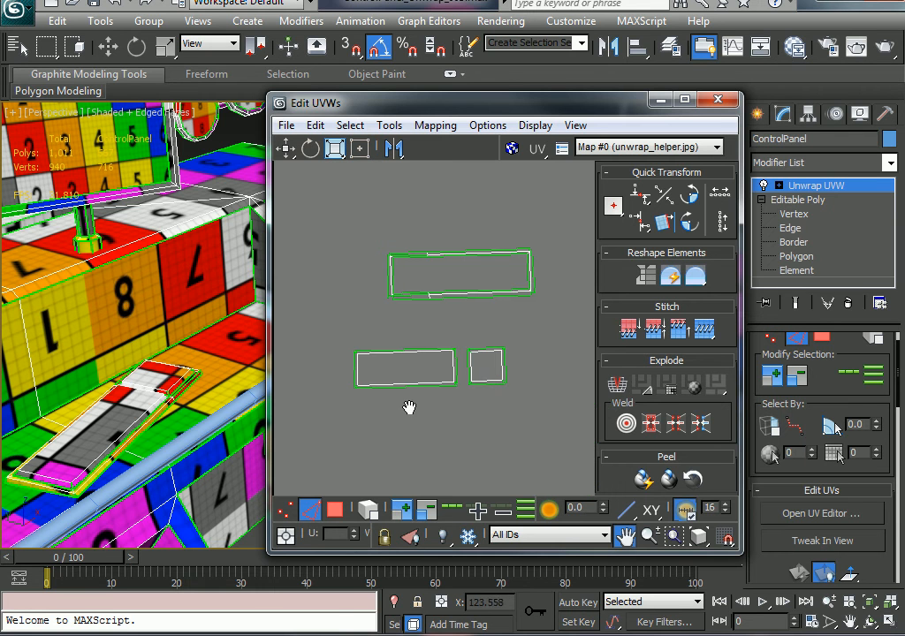
# Finely rotate the three desk display islands together until their long edges are level.
pyautogui.scroll(2, 410, 407)
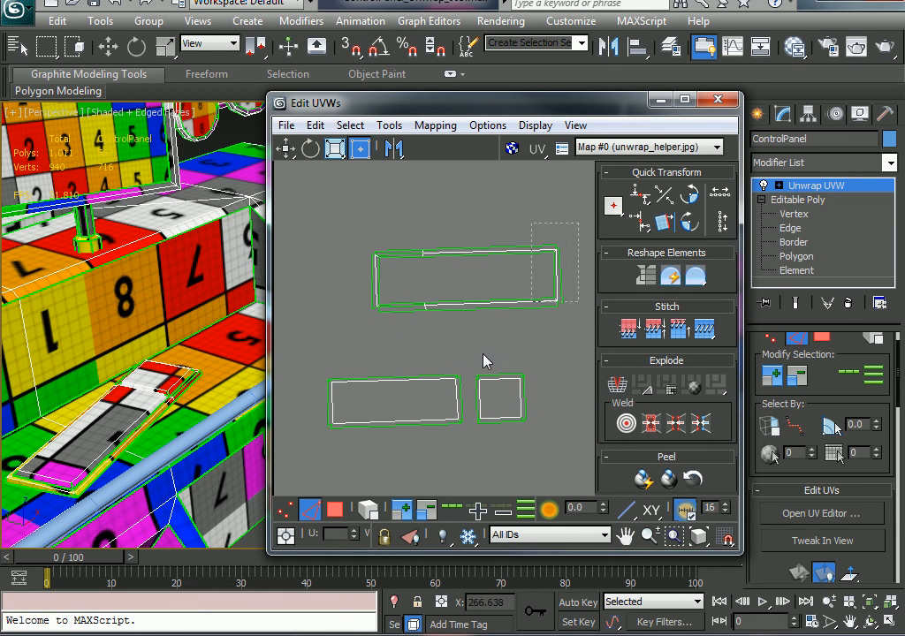
pyautogui.hotkey('ctrl', 'a')
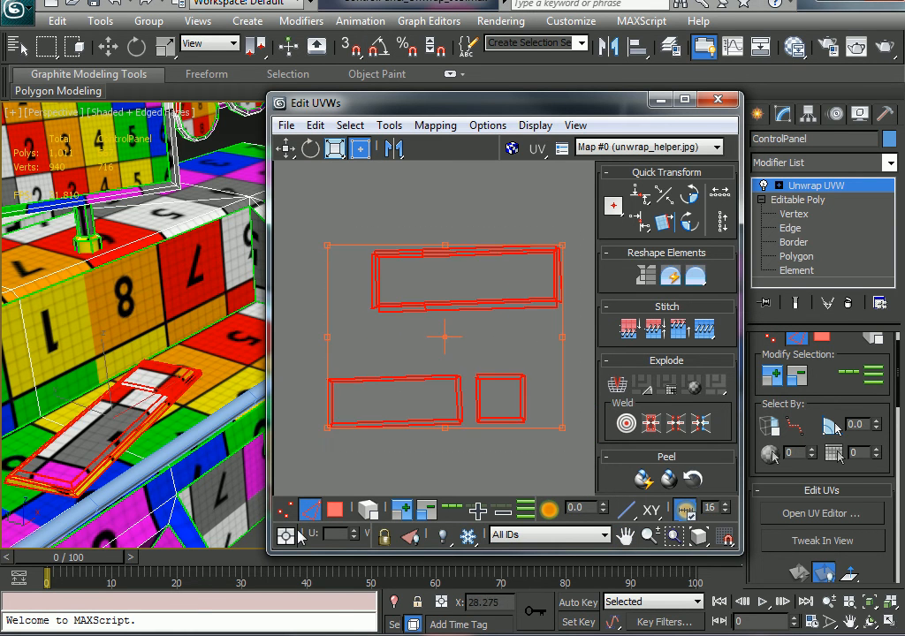
pyautogui.click(310, 148)
pyautogui.moveTo(375, 264); pyautogui.dragTo(376, 262)
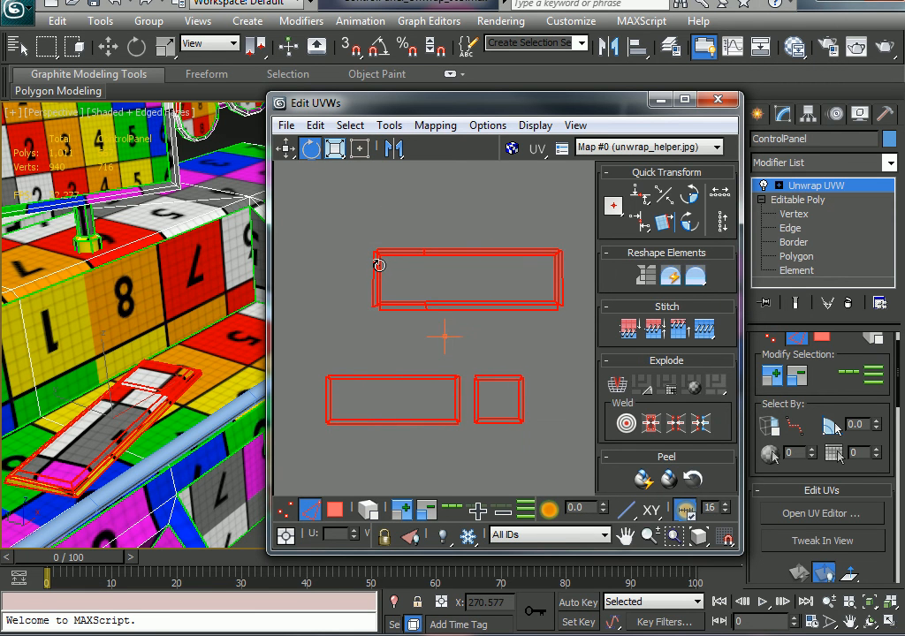
pyautogui.click(430, 210)
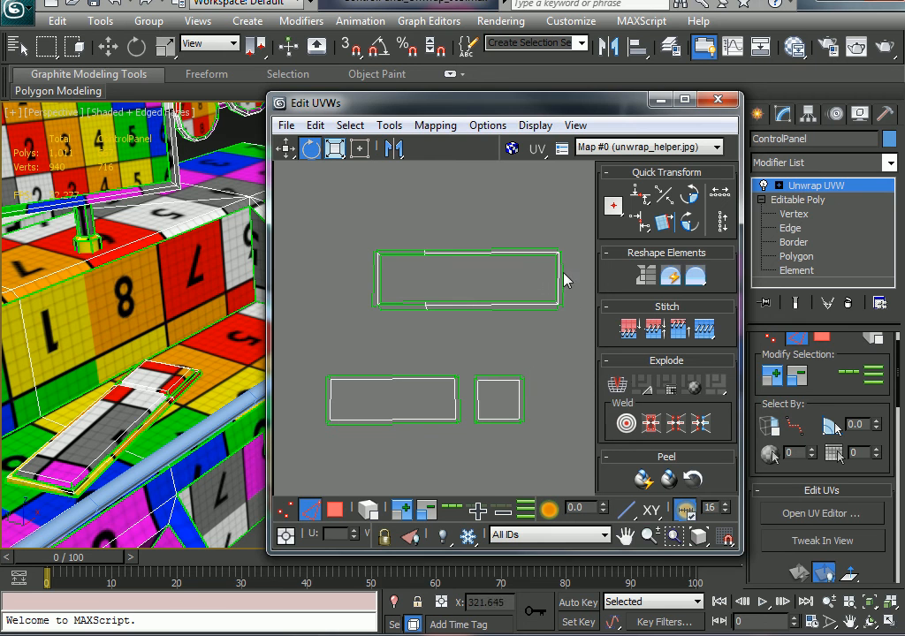
# Select all vertices of the desk display frame island and move it directly above the two screen islands.
pyautogui.click(284, 509)
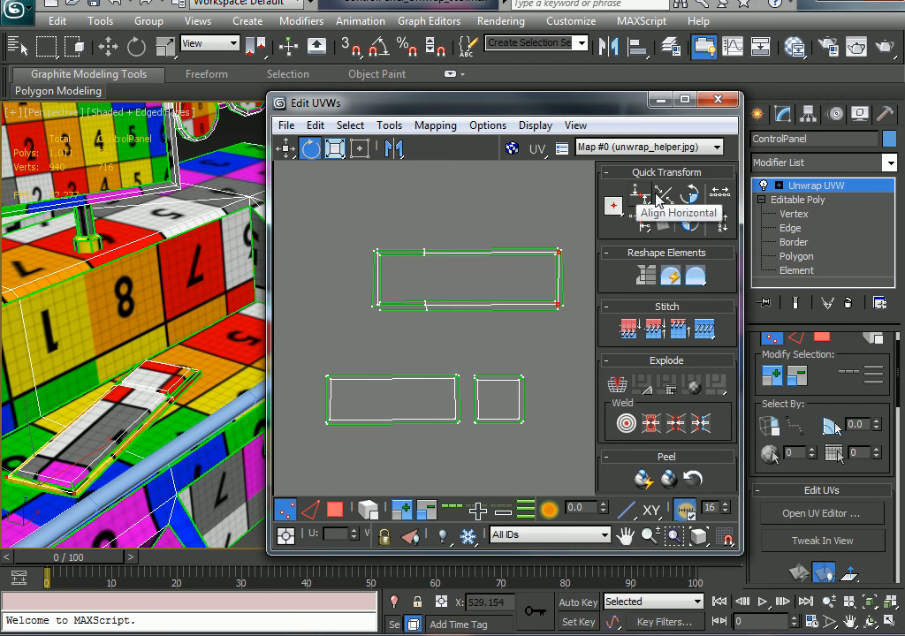
pyautogui.moveTo(575, 237); pyautogui.dragTo(328, 366)
pyautogui.click(285, 149)
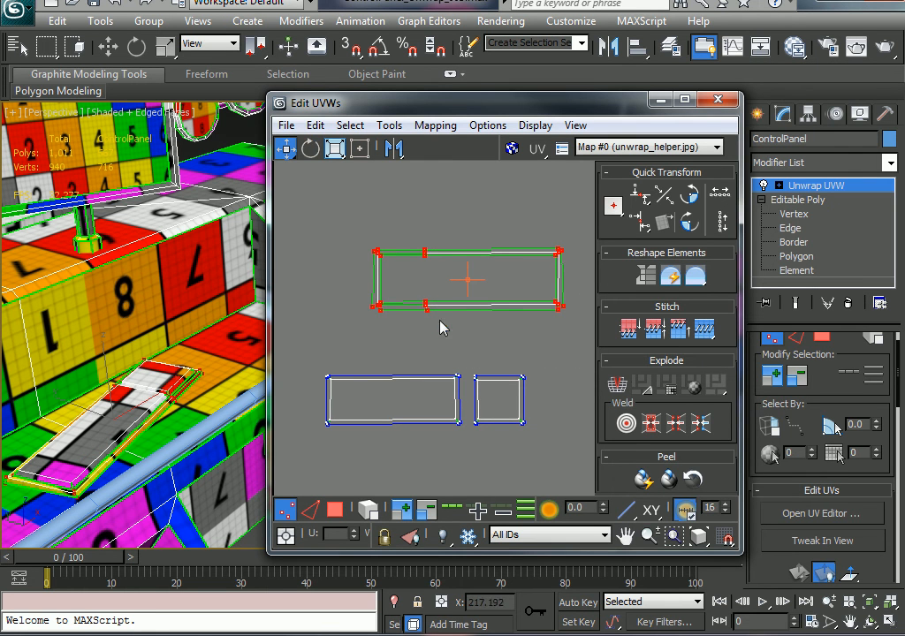
pyautogui.moveTo(422, 308); pyautogui.dragTo(379, 373)
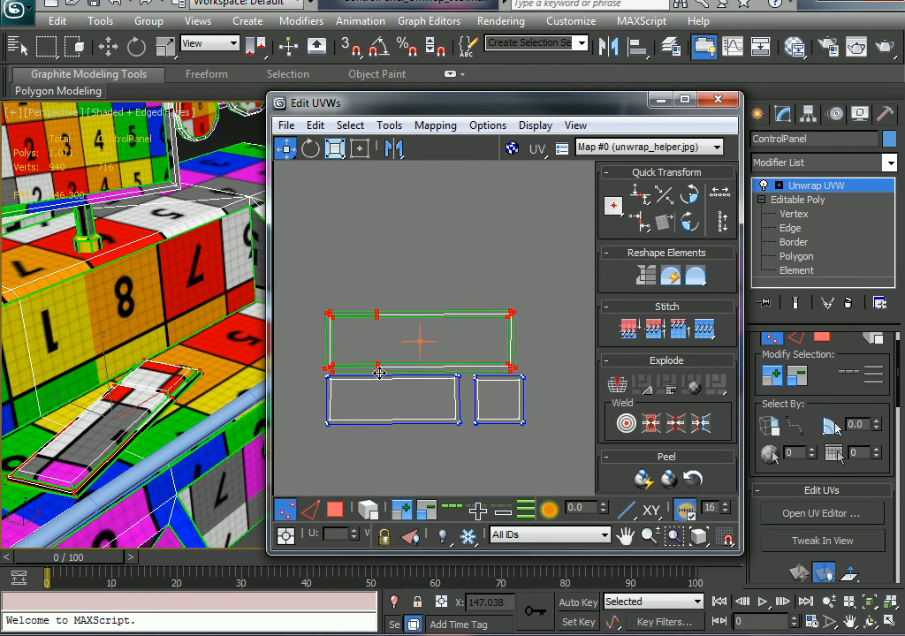
# Select the small screen island as a whole element and move it closer to the large screen island.
pyautogui.click(335, 509)
pyautogui.click(368, 509)
pyautogui.click(506, 411)
pyautogui.moveTo(506, 411); pyautogui.dragTo(496, 410)
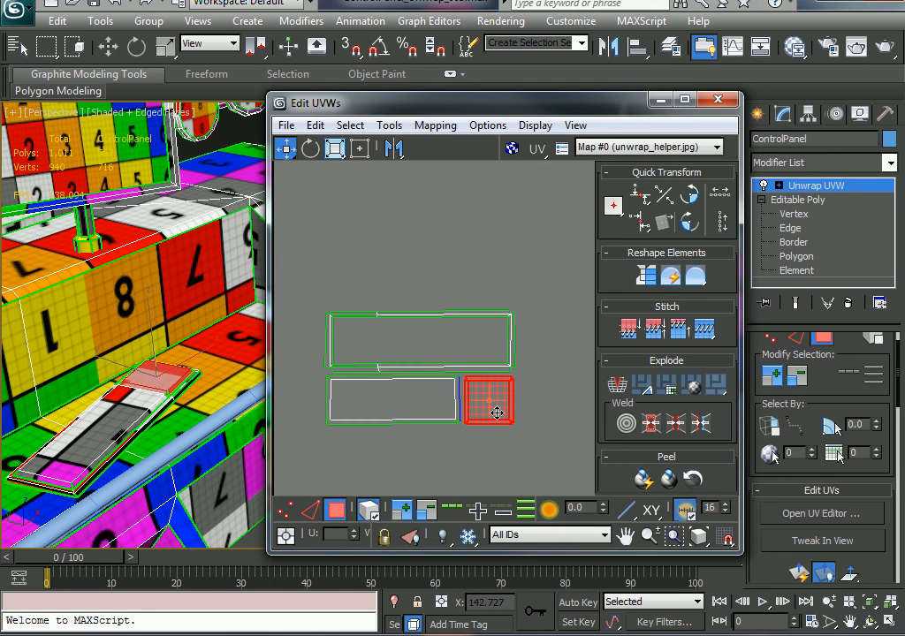
pyautogui.click(544, 394)
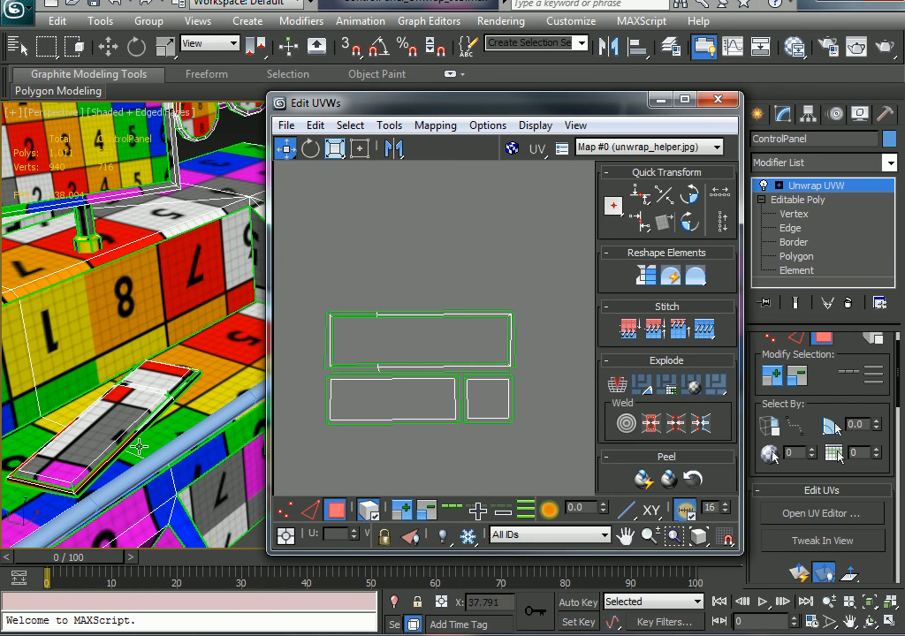
# Select the three grouped desk display islands and scale them up proportionally with the Freeform gizmo.
pyautogui.scroll(-5, 452, 257)
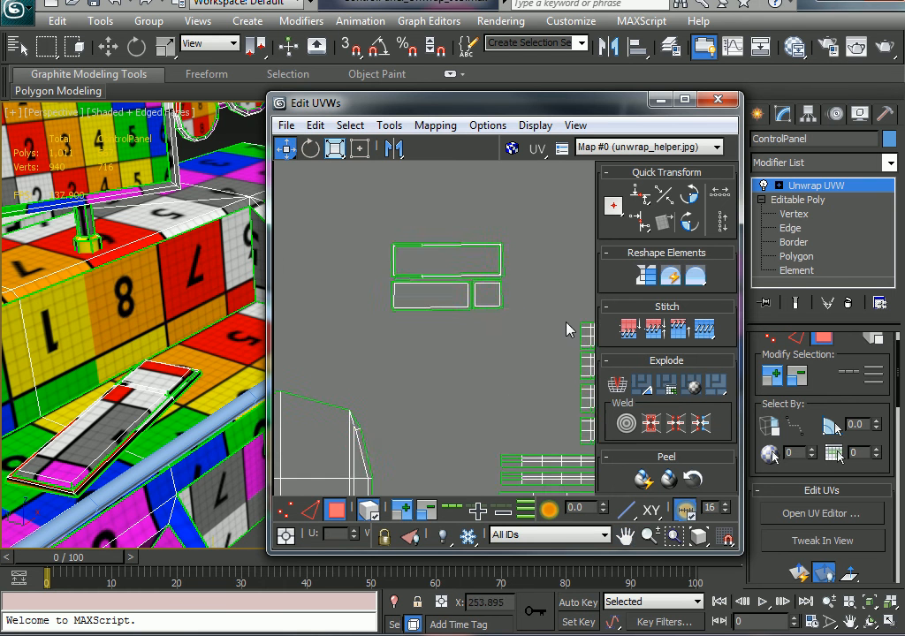
pyautogui.scroll(-3, 439, 341)
pyautogui.click(440, 316)
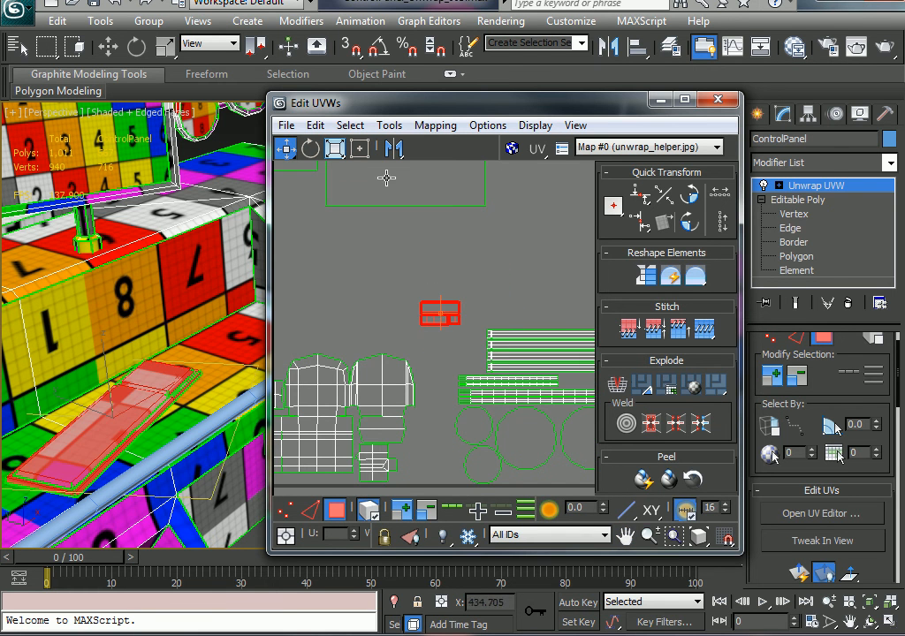
pyautogui.click(358, 150)
pyautogui.moveTo(424, 292); pyautogui.dragTo(392, 265)
# Compare the checker size across the monitors and select the two stacked screen islands of the lower monitors.
pyautogui.moveTo(230, 239); pyautogui.dragTo(301, 331, button='middle')
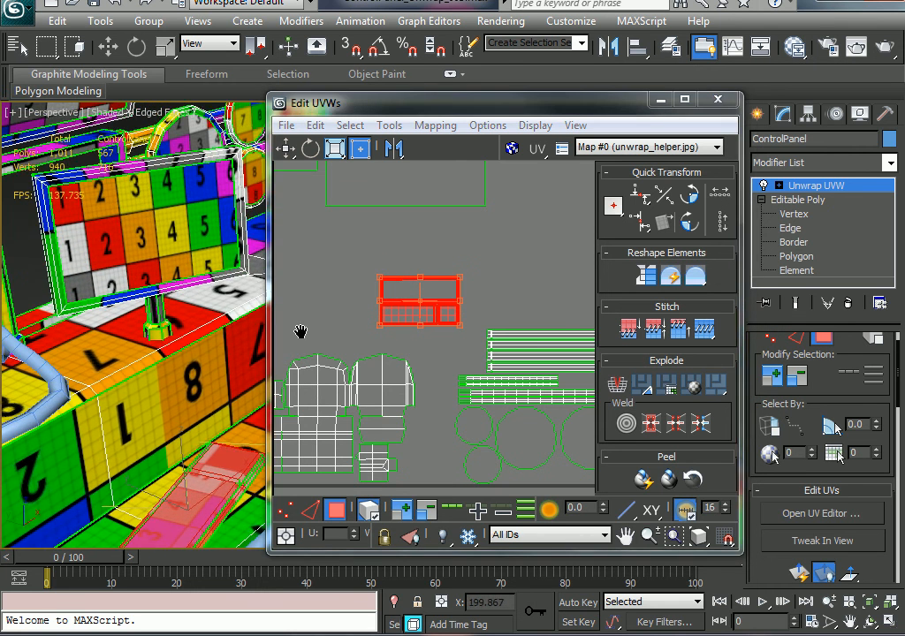
pyautogui.moveTo(143, 233); pyautogui.dragTo(167, 311, button='middle')
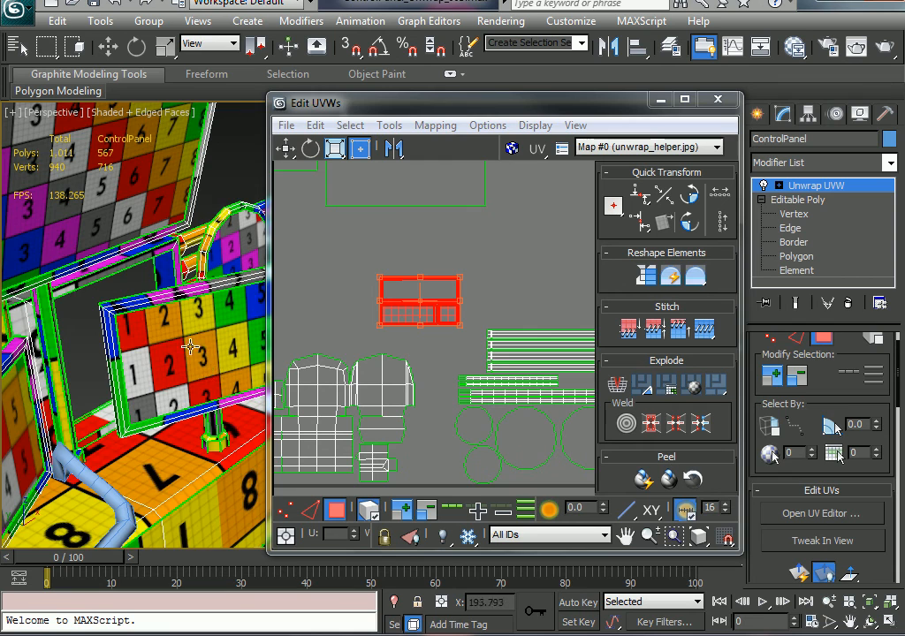
pyautogui.keyDown('alt'); pyautogui.moveTo(192, 367); pyautogui.dragTo(147, 243, button='middle'); pyautogui.keyUp('alt')
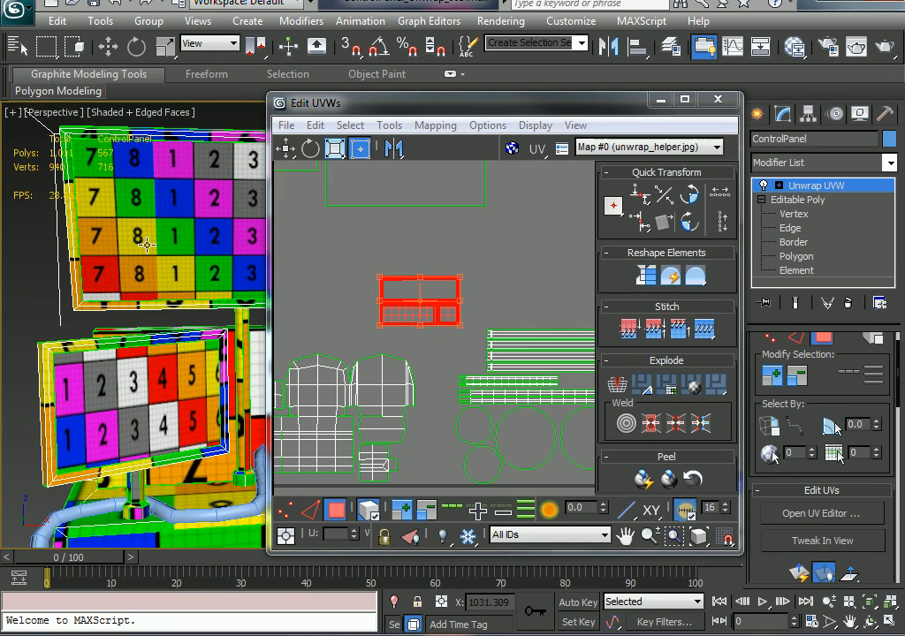
pyautogui.scroll(-1, 441, 281)
pyautogui.moveTo(441, 281); pyautogui.dragTo(470, 378, button='middle')
pyautogui.scroll(-1, 470, 378)
pyautogui.scroll(1, 401, 323)
pyautogui.moveTo(401, 323)
pyautogui.mouseDown(button='middle')
pyautogui.moveTo(386, 308)
pyautogui.moveTo(416, 340)
pyautogui.moveTo(401, 328)
pyautogui.mouseUp(button='middle')
pyautogui.scroll(1, 371, 334)
pyautogui.moveTo(323, 252); pyautogui.dragTo(321, 254)
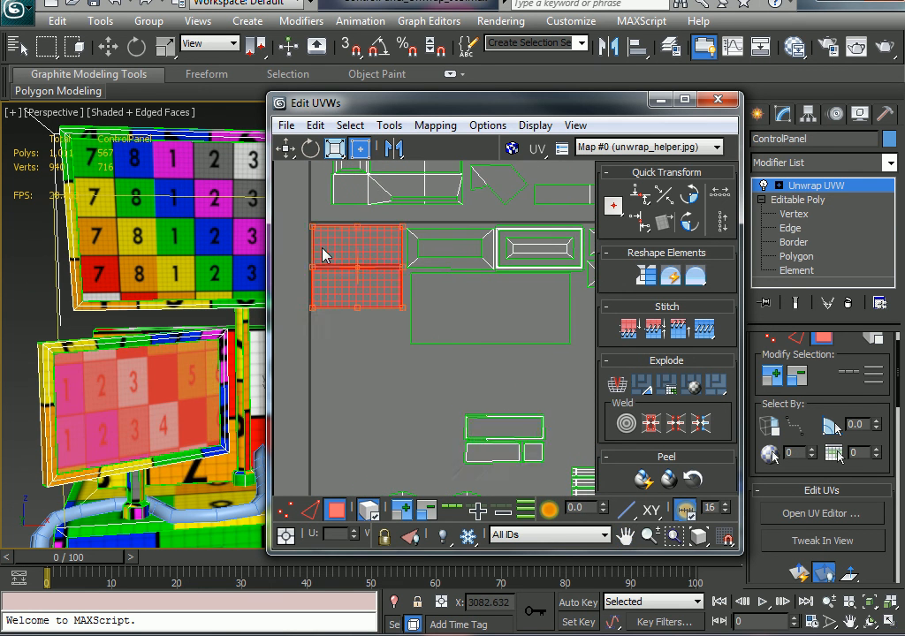
# Add the four small bevelled monitor islands to the selection and move the whole set outside the UV square.
pyautogui.moveTo(496, 284); pyautogui.dragTo(401, 262, button='middle')
pyautogui.scroll(-1, 488, 287)
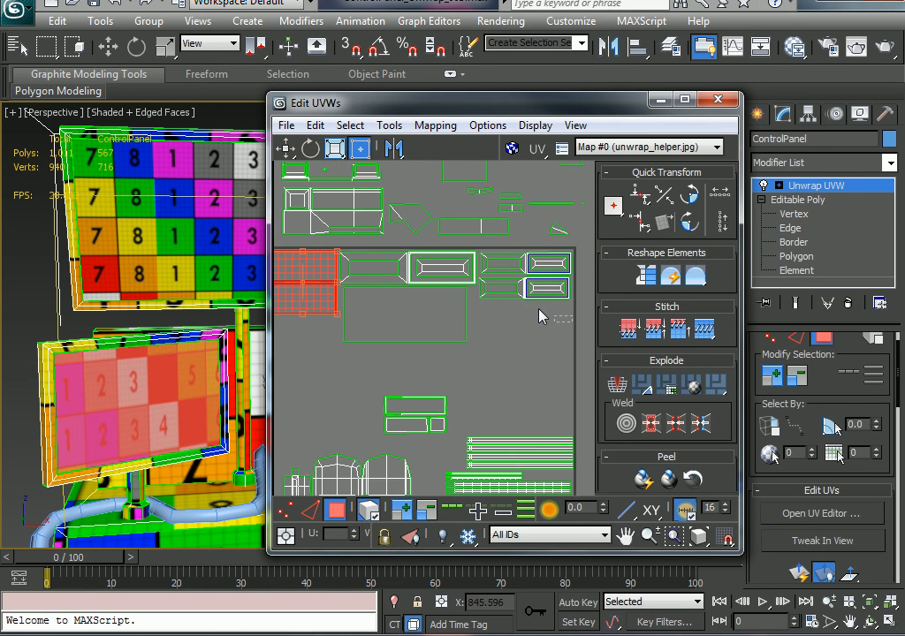
pyautogui.keyDown('ctrl'); pyautogui.moveTo(495, 268); pyautogui.dragTo(760, 325); pyautogui.keyUp('ctrl')
pyautogui.scroll(-2, 503, 291)
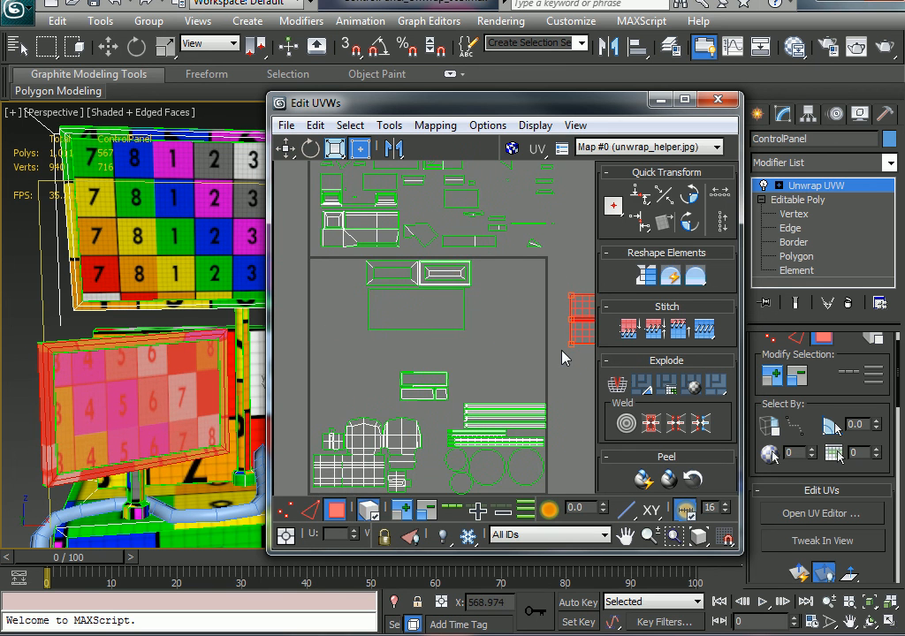
pyautogui.moveTo(564, 358); pyautogui.dragTo(307, 360, button='middle')
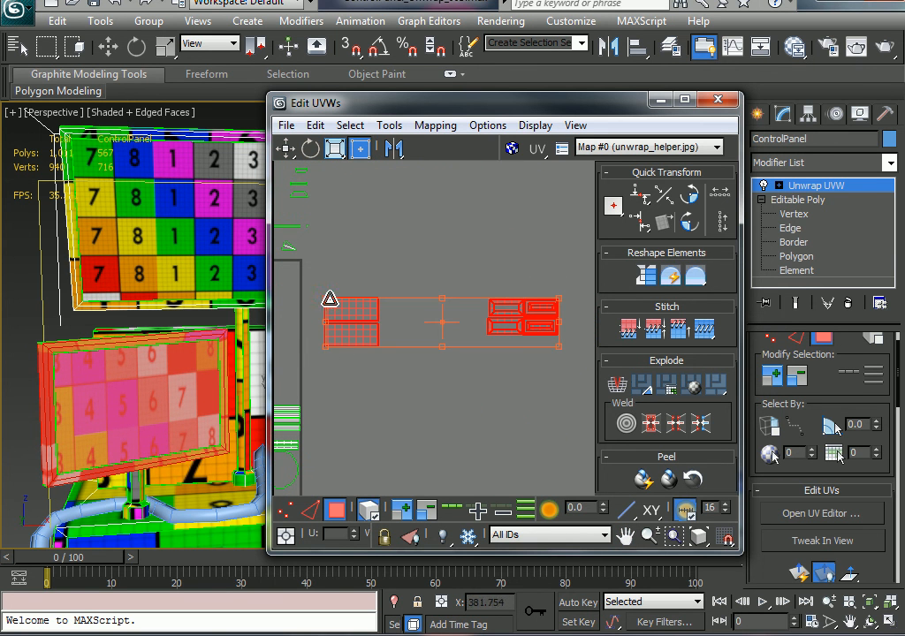
# Scale up the selected monitor screen and bevel islands slightly and compare their size with the UV square.
pyautogui.moveTo(327, 297); pyautogui.dragTo(324, 278)
pyautogui.moveTo(356, 356); pyautogui.dragTo(534, 357, button='middle')
pyautogui.scroll(-2, 462, 367)
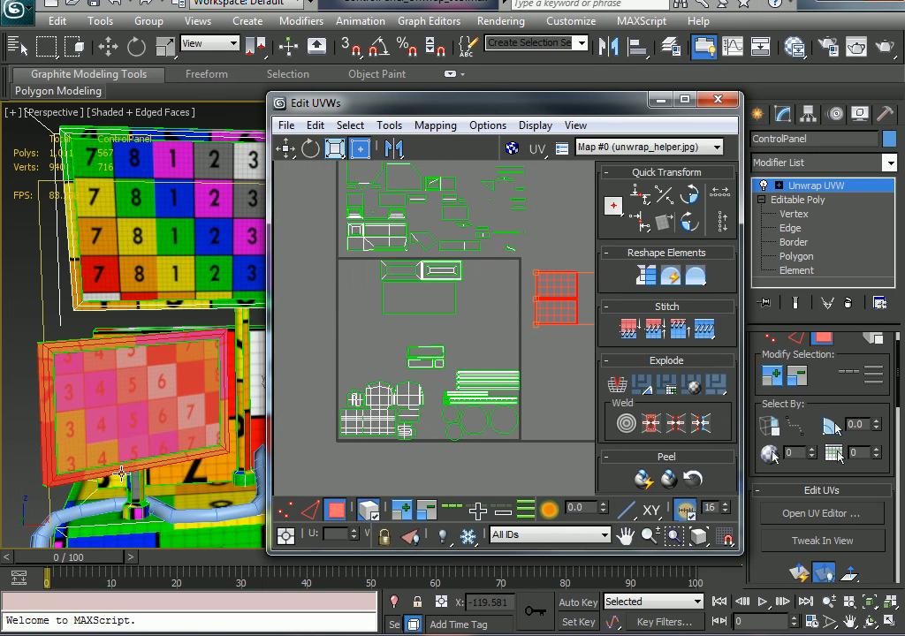
# Move the two stacked lower-monitor screen islands into the upper-left corner of the UV square and align them with its edges.
pyautogui.moveTo(551, 307); pyautogui.dragTo(354, 298)
pyautogui.click(476, 337)
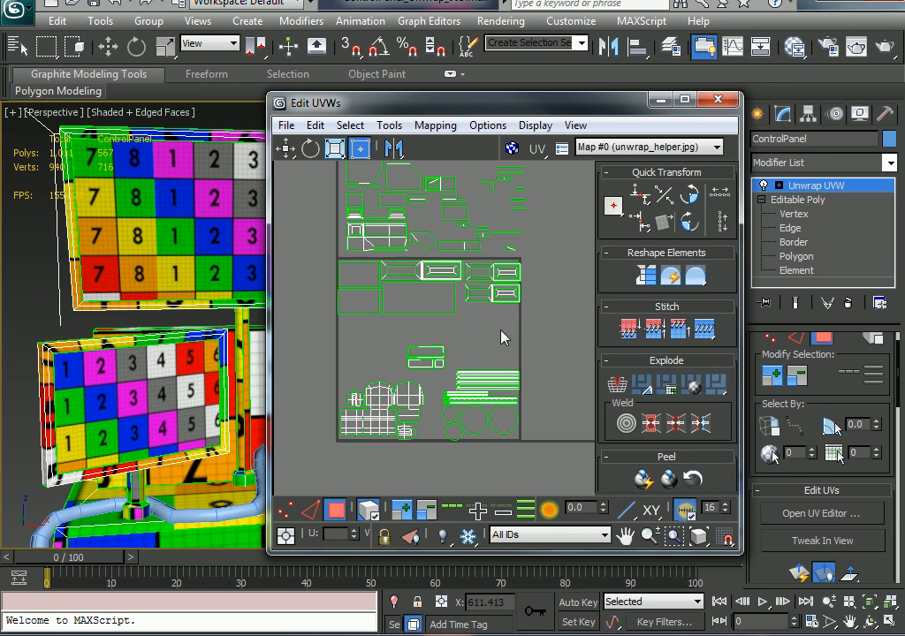
pyautogui.scroll(5, 474, 320)
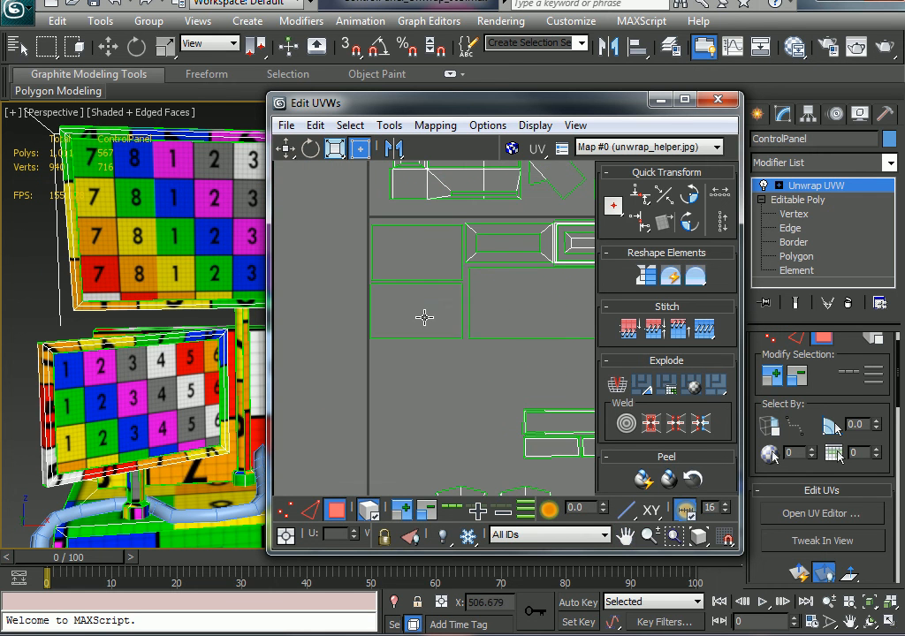
pyautogui.moveTo(545, 310); pyautogui.dragTo(479, 309, button='middle')
pyautogui.moveTo(373, 363); pyautogui.dragTo(338, 254)
pyautogui.click(512, 351)
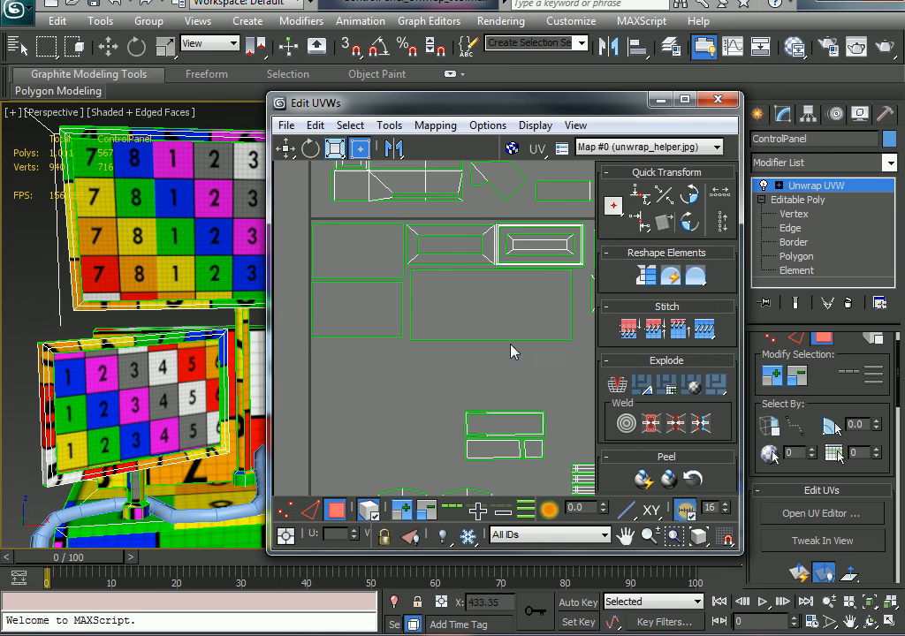
# Nudge the four small bevelled monitor islands fully inside the upper-right corner of the UV square.
pyautogui.moveTo(448, 325); pyautogui.dragTo(277, 333, button='middle')
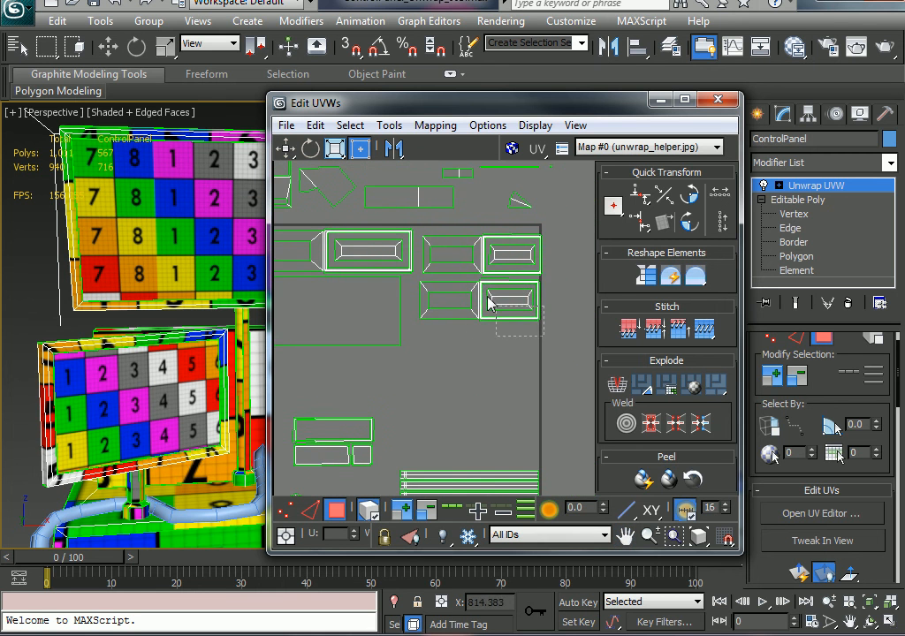
pyautogui.moveTo(488, 298); pyautogui.dragTo(459, 249)
pyautogui.moveTo(521, 274); pyautogui.dragTo(518, 272)
pyautogui.click(497, 335)
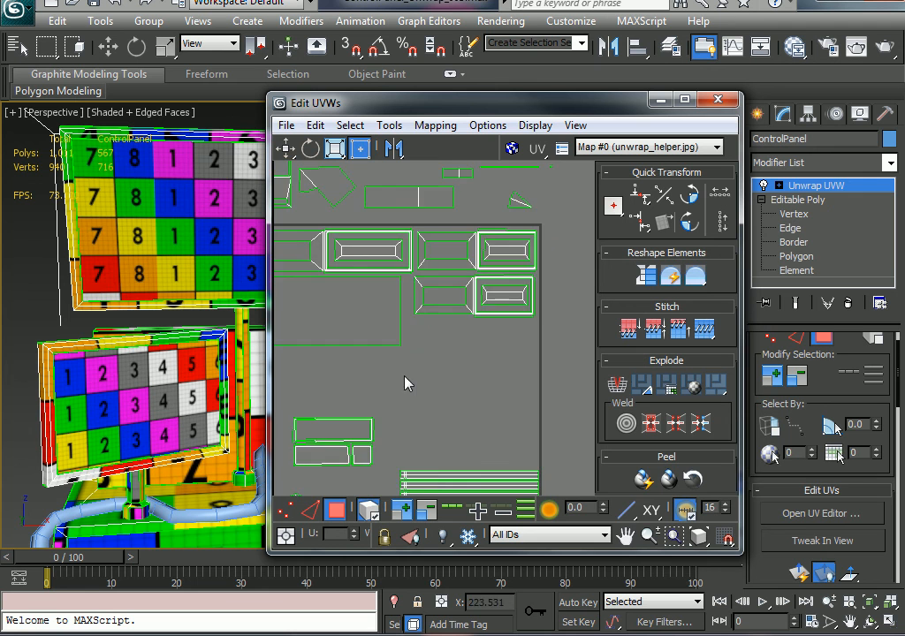
# Scale up the large monitor screen island slightly so it fills the gap beside the bevelled islands.
pyautogui.moveTo(406, 381); pyautogui.dragTo(558, 309, button='middle')
pyautogui.click(486, 247)
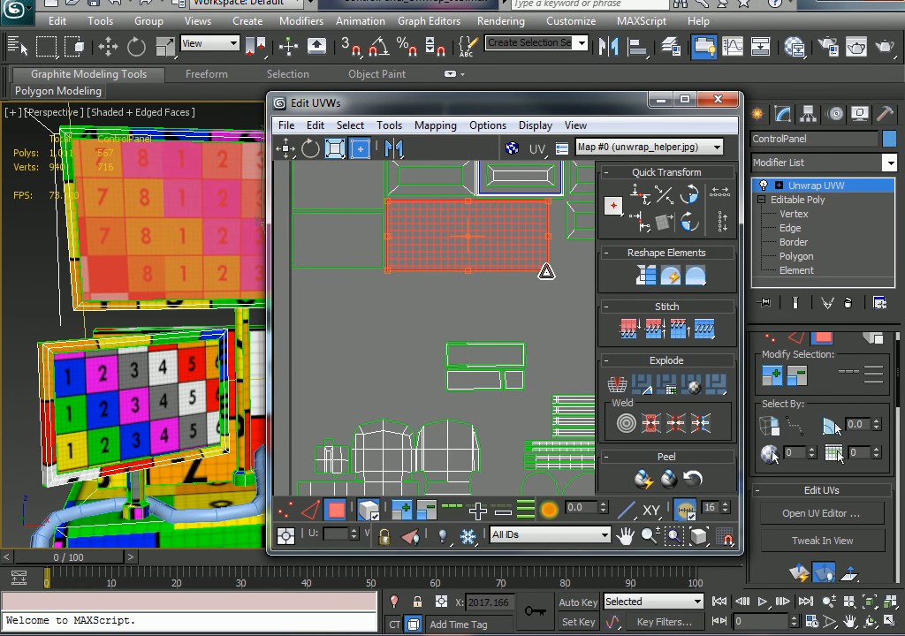
pyautogui.moveTo(551, 270); pyautogui.dragTo(560, 276)
pyautogui.click(557, 296)
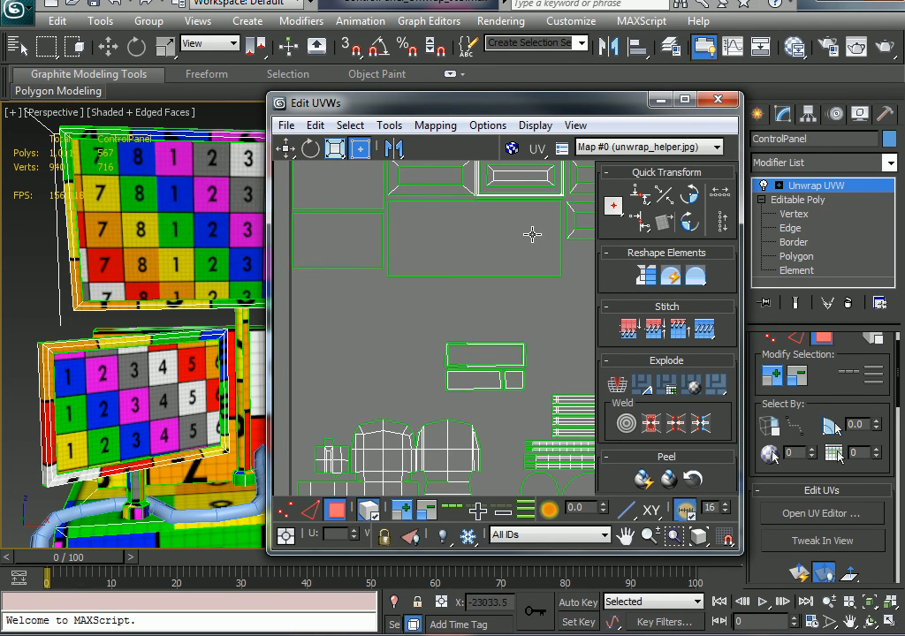
# Select the three desk display islands and move them beneath the small bevelled monitor islands.
pyautogui.moveTo(521, 326); pyautogui.dragTo(446, 295, button='middle')
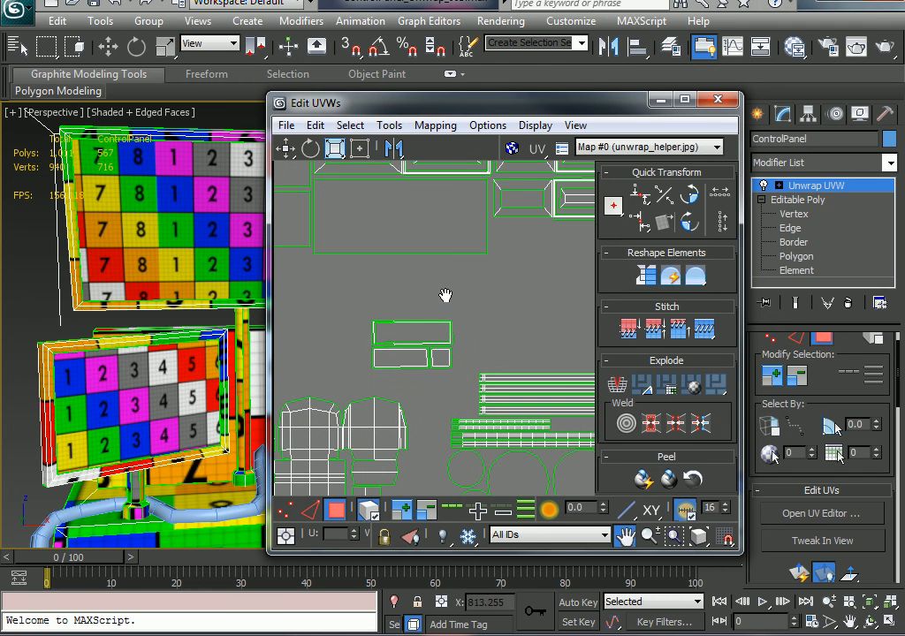
pyautogui.moveTo(470, 316); pyautogui.dragTo(468, 380)
pyautogui.moveTo(430, 347); pyautogui.dragTo(549, 244)
pyautogui.moveTo(528, 282); pyautogui.dragTo(425, 333, button='middle')
pyautogui.scroll(2, 437, 312)
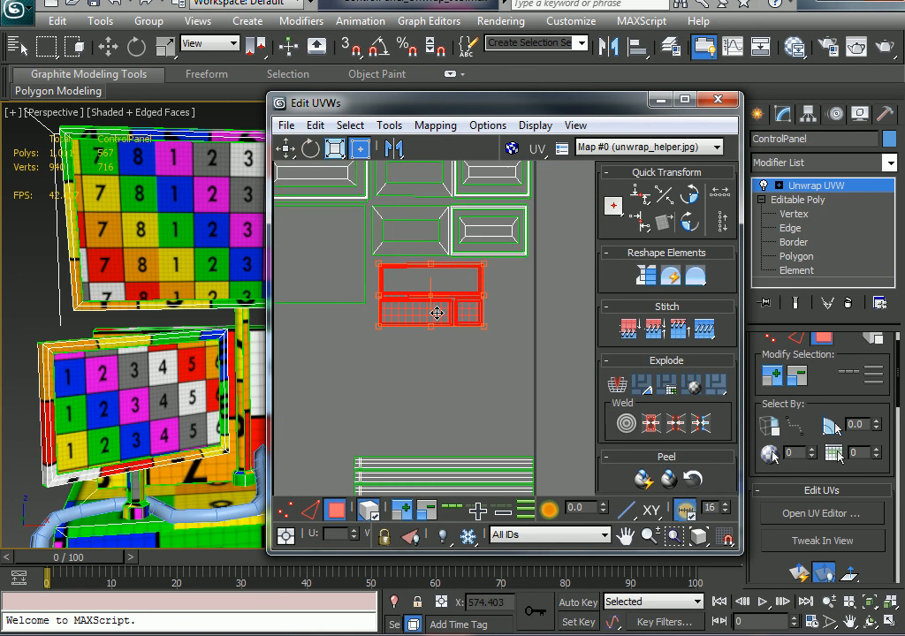
# Move the two smaller desk display islands directly under the bevelled monitor islands and scale them up proportionally.
pyautogui.moveTo(432, 314); pyautogui.dragTo(384, 268)
pyautogui.click(516, 430)
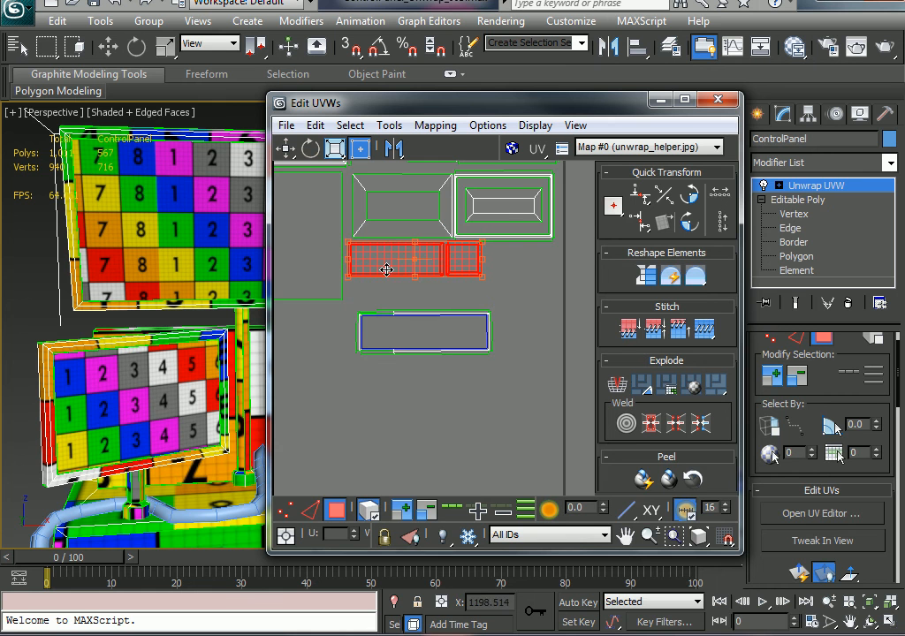
pyautogui.moveTo(477, 272); pyautogui.dragTo(496, 282)
# Scale down the long desk display frame island, rotate it upright and place it along the UV square's right edge.
pyautogui.click(364, 353)
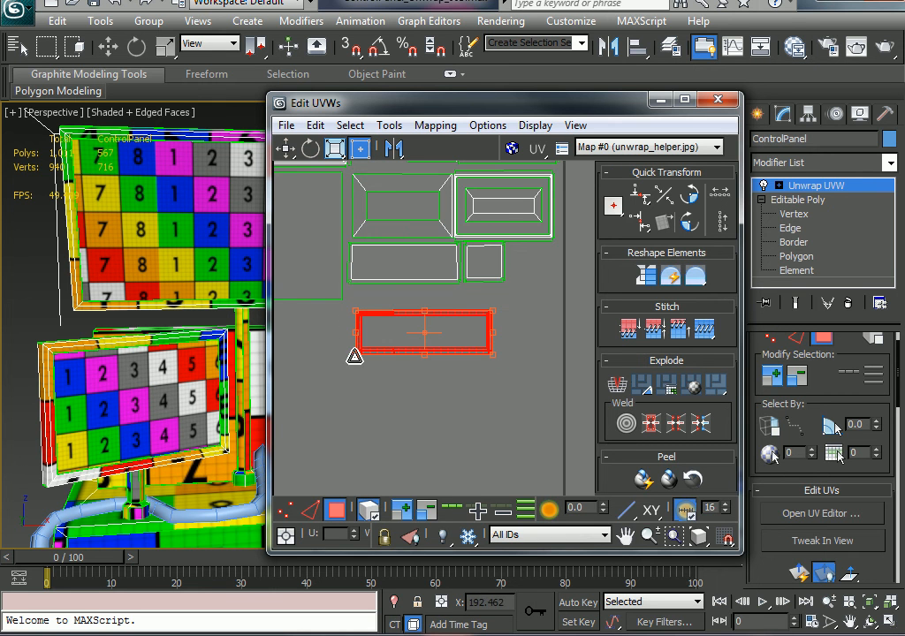
pyautogui.moveTo(353, 355); pyautogui.dragTo(390, 341)
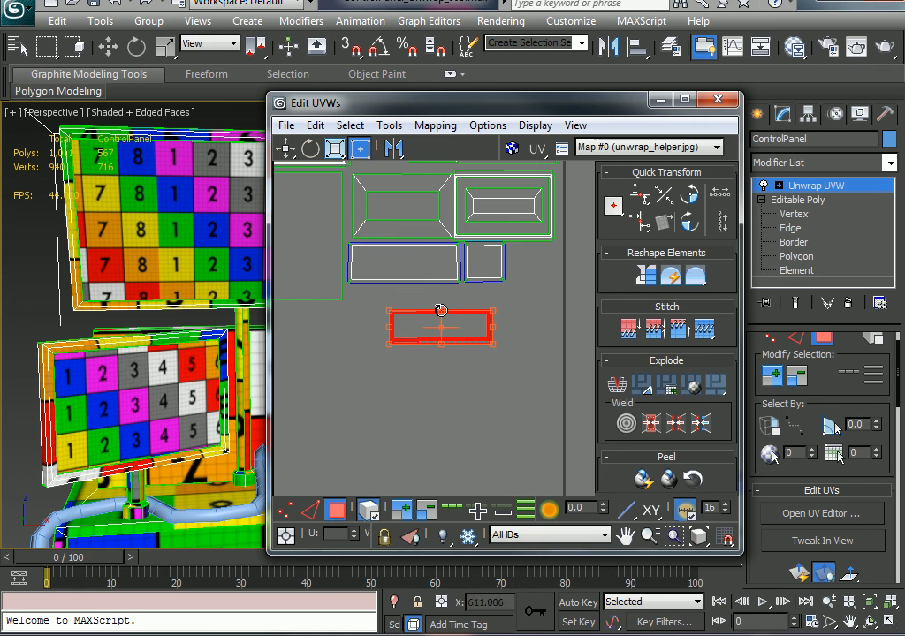
pyautogui.moveTo(441, 310); pyautogui.dragTo(521, 359)
pyautogui.moveTo(499, 311); pyautogui.dragTo(450, 277)
# Scale up the two smaller desk display islands to fill the space beside the upright frame and nudge them down slightly.
pyautogui.moveTo(505, 284); pyautogui.dragTo(517, 287)
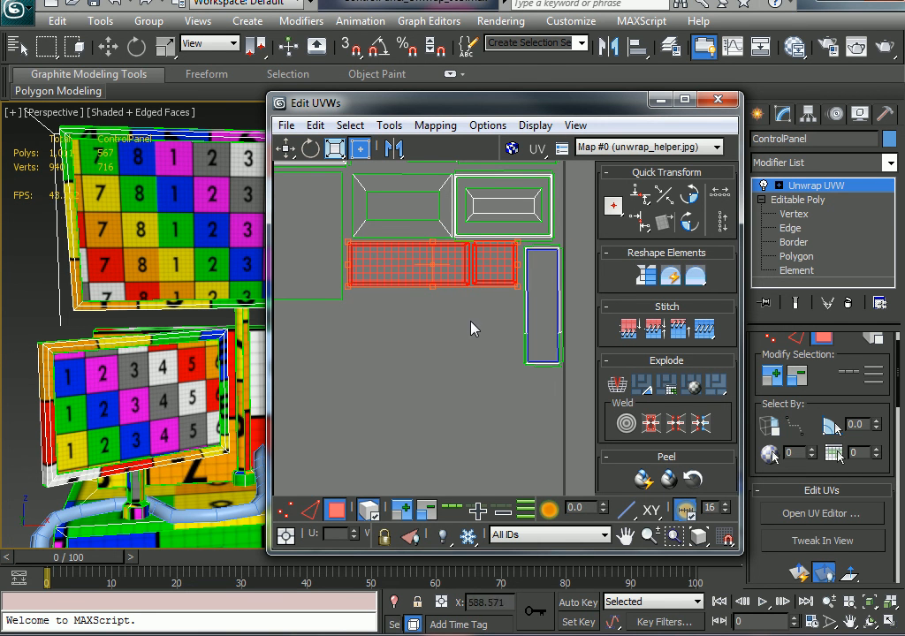
pyautogui.click(477, 284)
pyautogui.moveTo(438, 265); pyautogui.dragTo(485, 261)
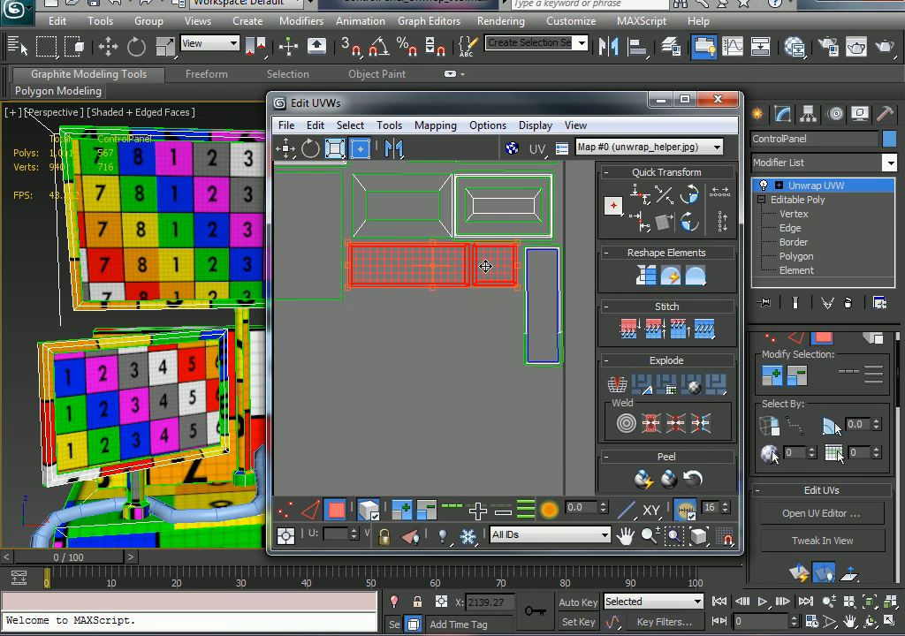
pyautogui.click(485, 315)
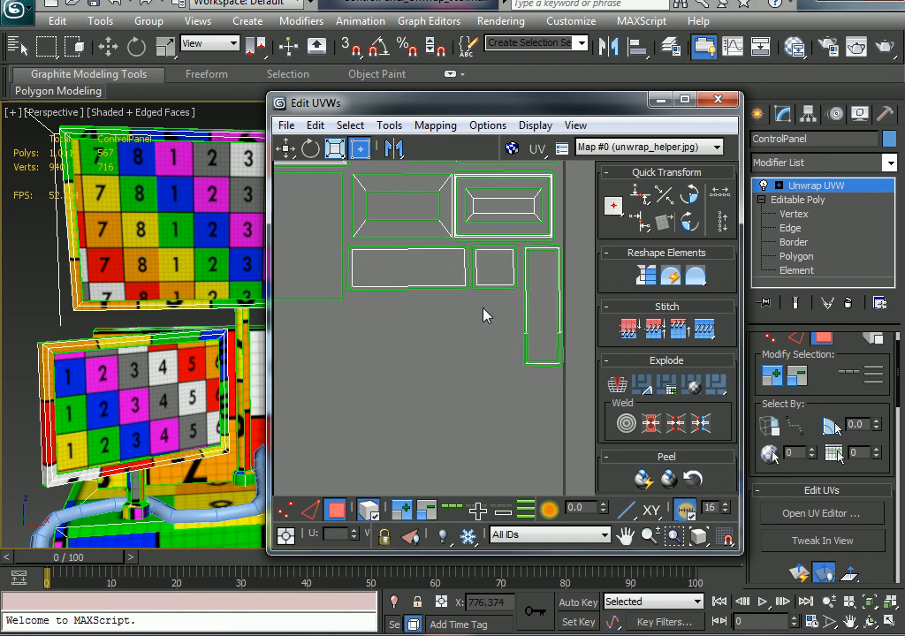
# Locate the support posts behind the monitors and copy the UV layout of the uppermost long strip island.
pyautogui.scroll(-6, 500, 265)
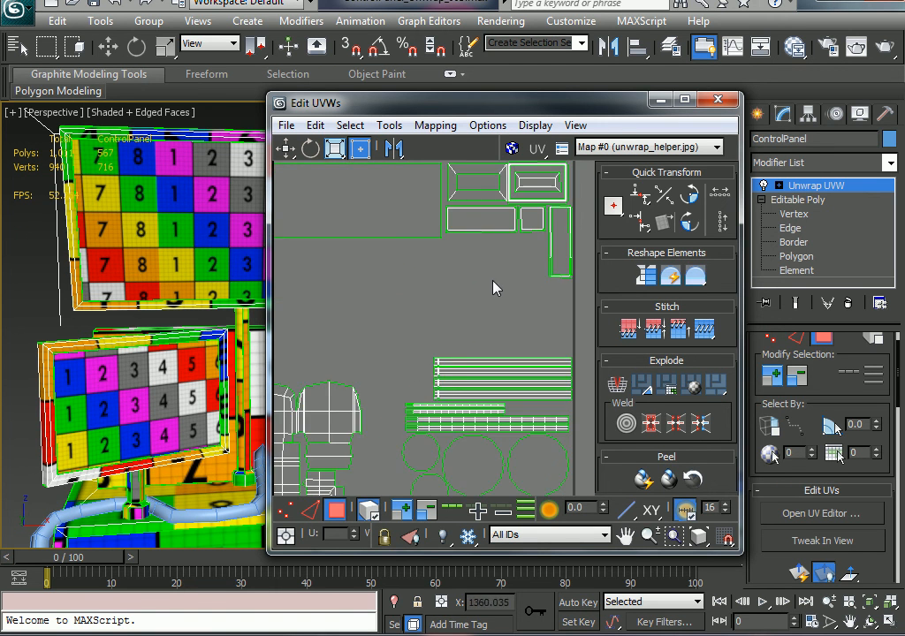
pyautogui.scroll(-2, 437, 288)
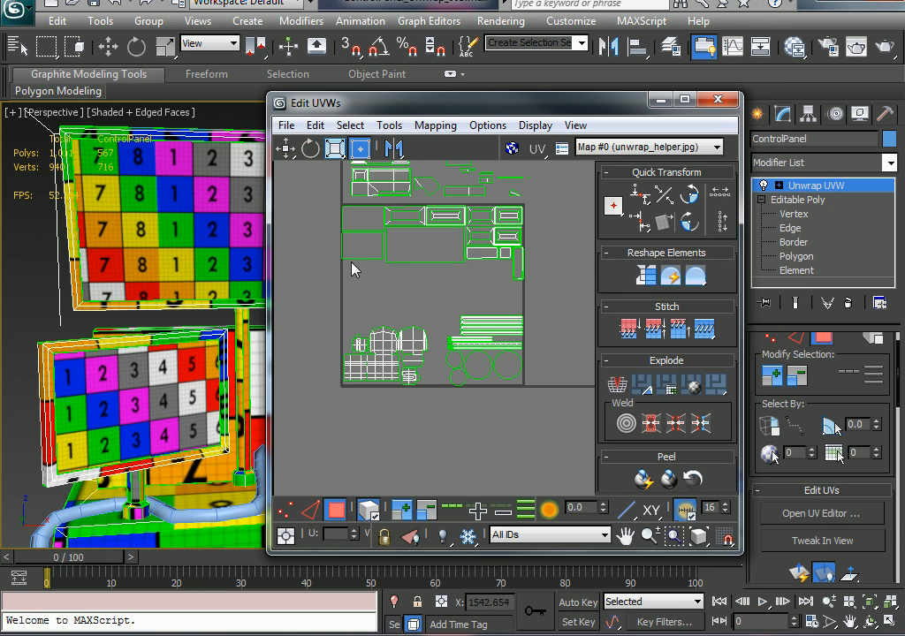
pyautogui.scroll(3, 162, 329)
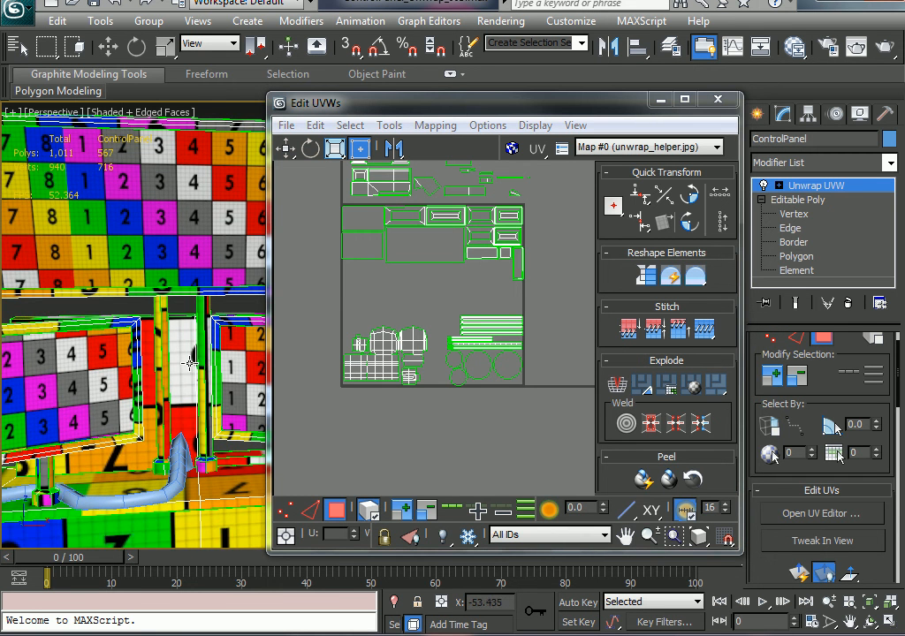
pyautogui.keyDown('alt'); pyautogui.moveTo(189, 363); pyautogui.dragTo(191, 359, button='middle'); pyautogui.keyUp('alt')
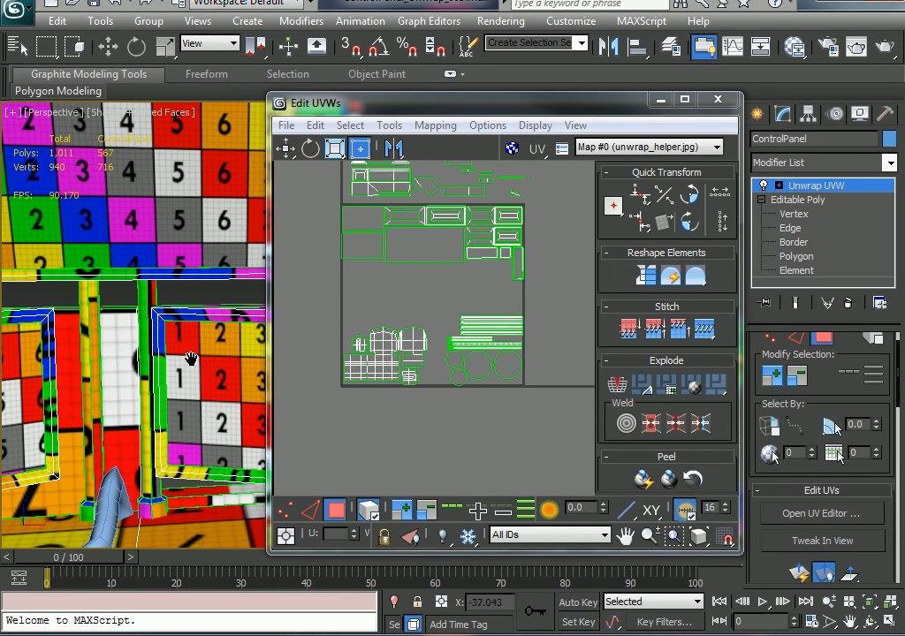
pyautogui.click(93, 367)
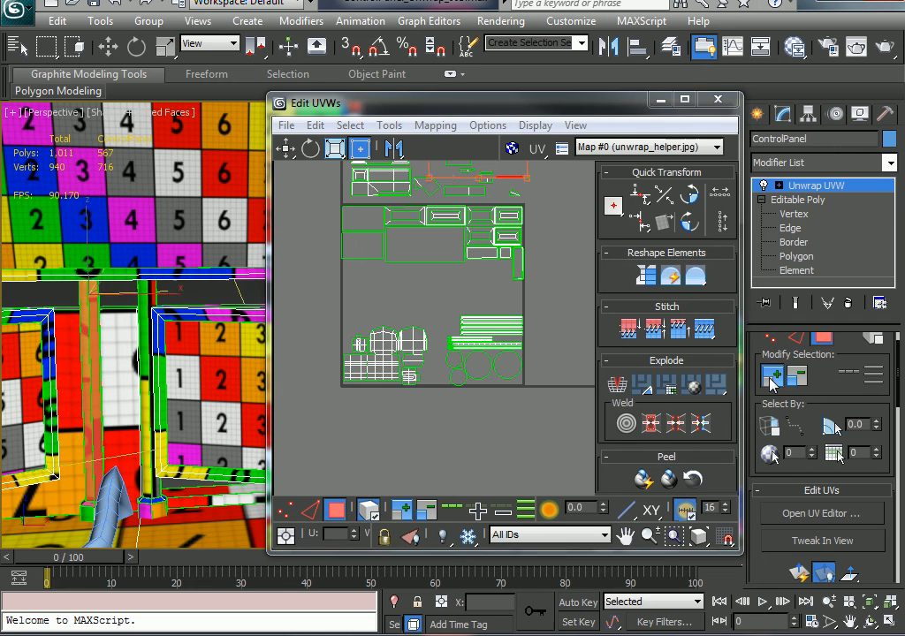
pyautogui.scroll(2, 501, 358)
pyautogui.scroll(3, 501, 357)
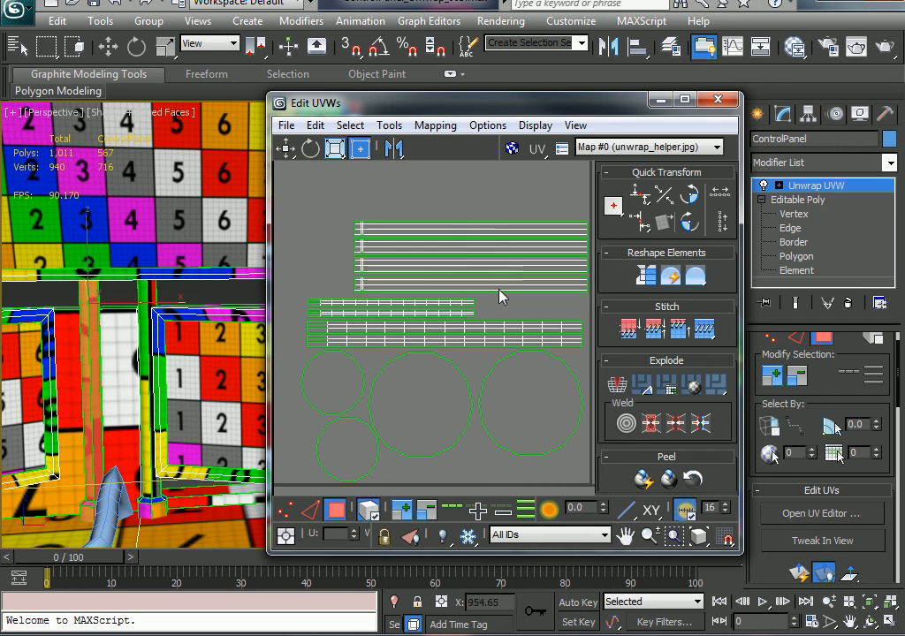
pyautogui.click(478, 231)
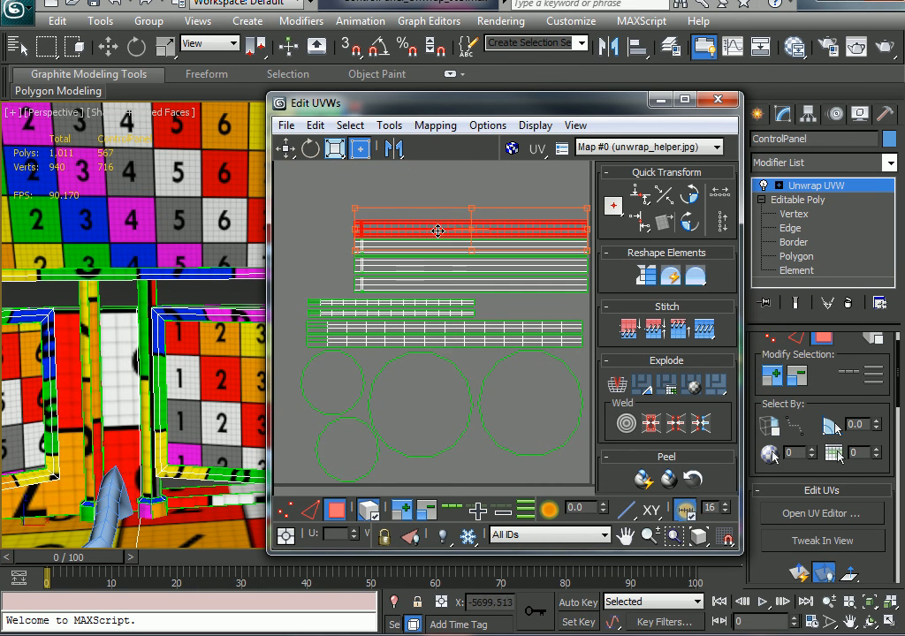
pyautogui.click(316, 124)
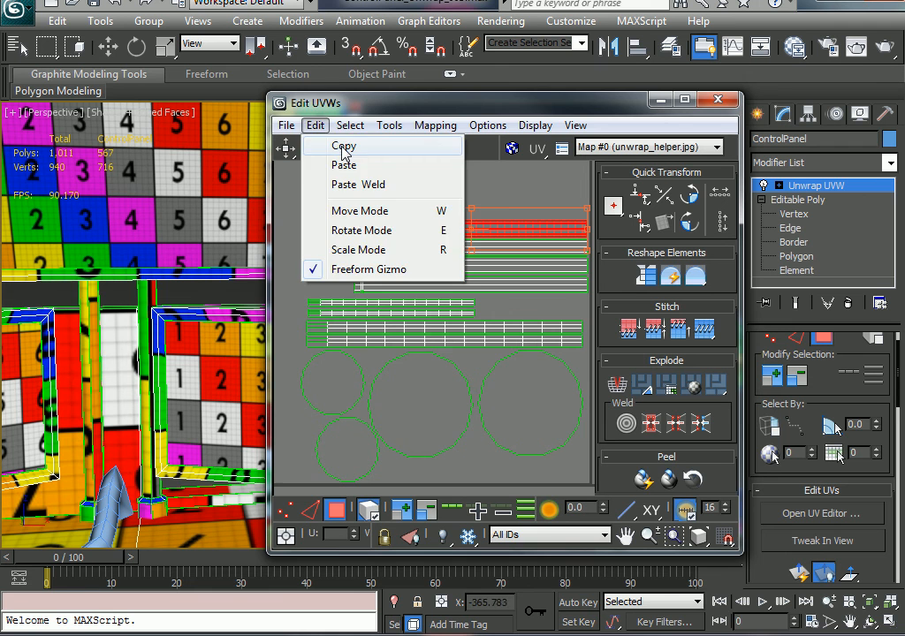
pyautogui.click(337, 147)
# Paste the copied UV layout onto the left support post and move its island above the stack of strips.
pyautogui.click(315, 235)
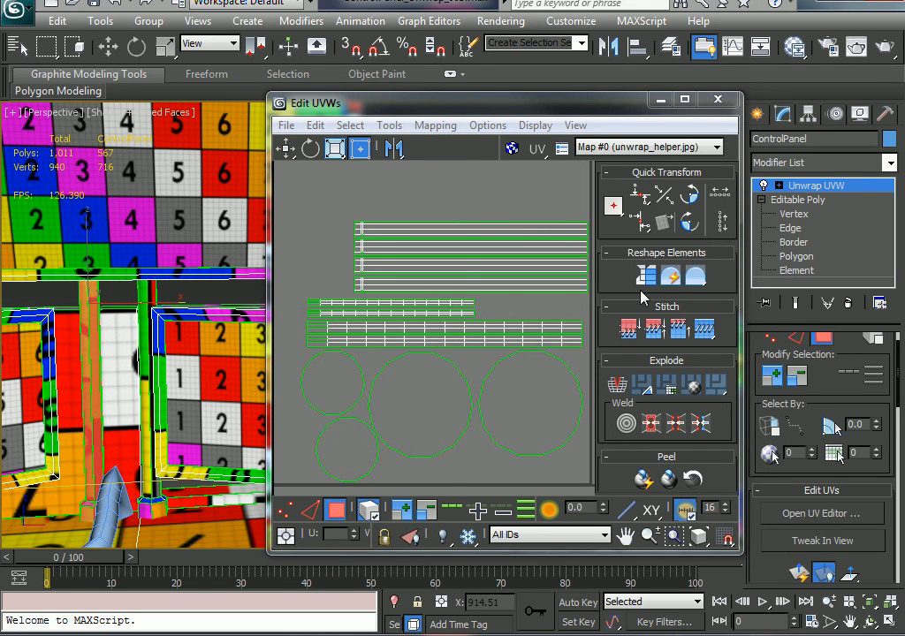
pyautogui.click(315, 125)
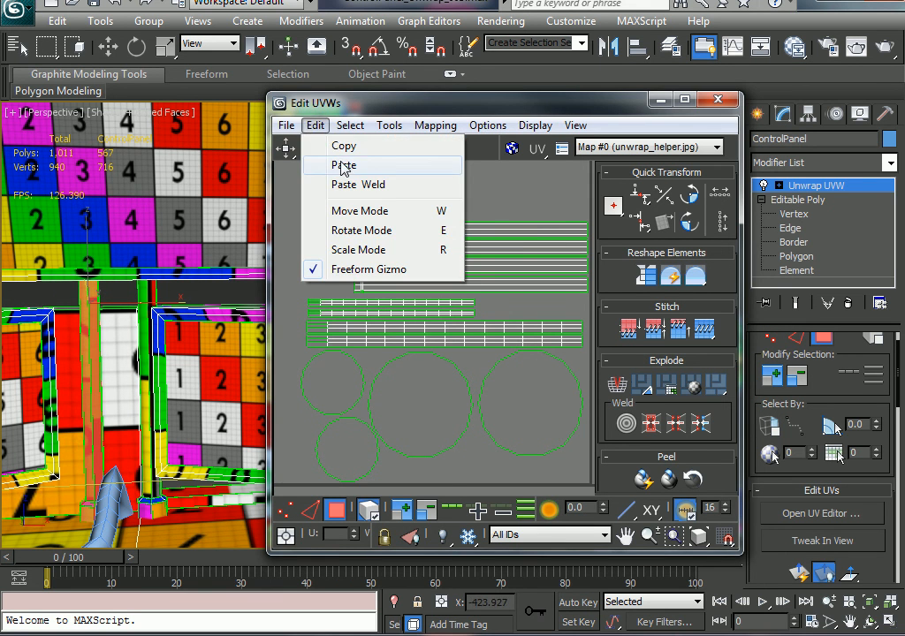
pyautogui.click(317, 165)
pyautogui.moveTo(433, 266); pyautogui.dragTo(428, 339, button='middle')
pyautogui.moveTo(411, 296); pyautogui.dragTo(415, 279)
# Paste the copied UV layout onto the right support post and place its island at the top of the strip stack.
pyautogui.click(144, 380)
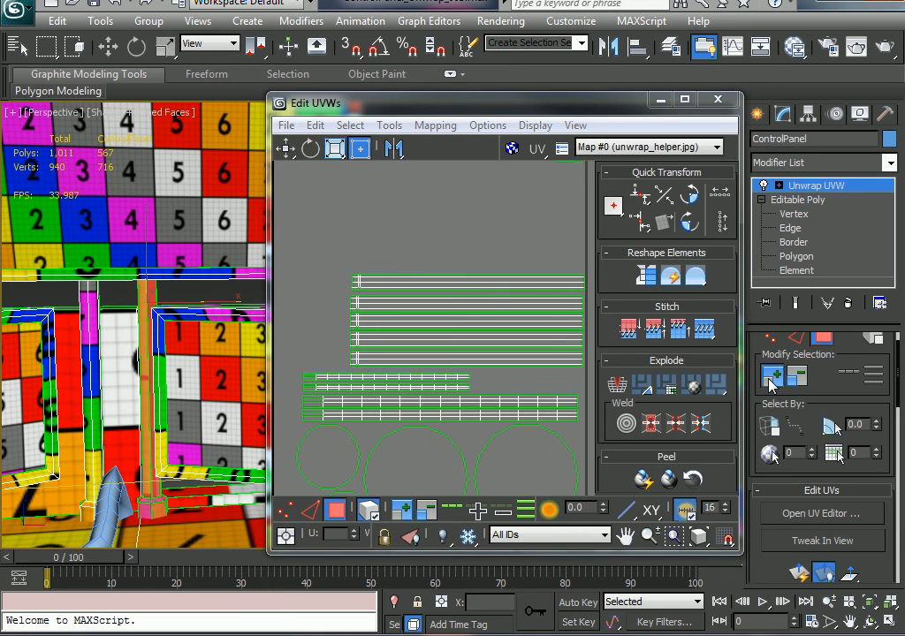
pyautogui.click(316, 124)
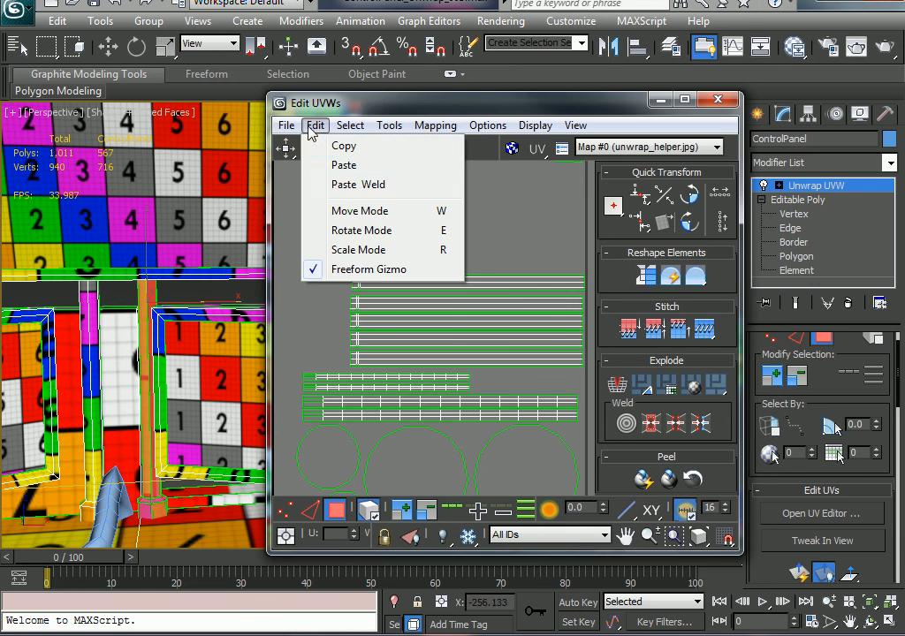
pyautogui.click(329, 171)
pyautogui.moveTo(414, 303); pyautogui.dragTo(418, 264)
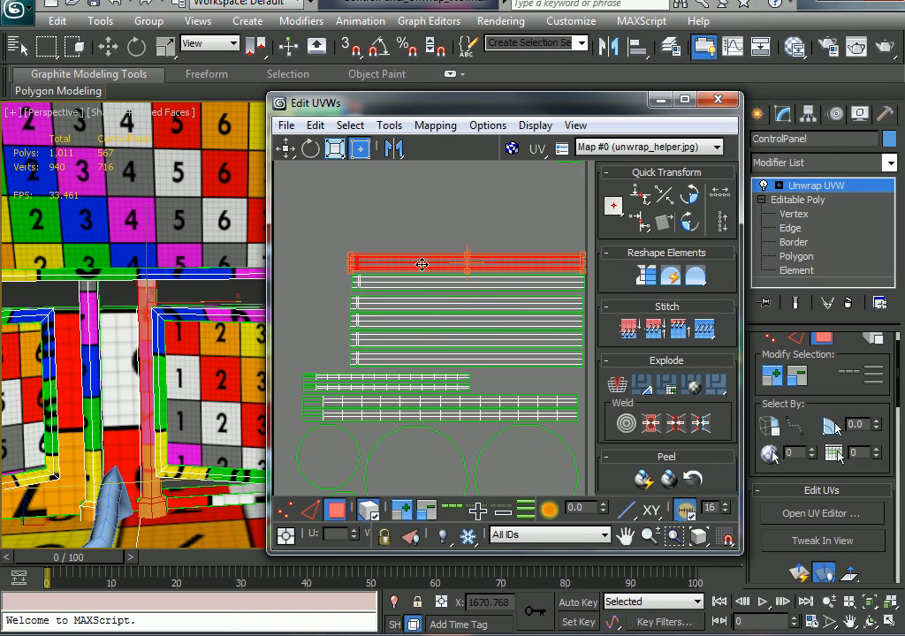
pyautogui.click(443, 222)
pyautogui.click(437, 283)
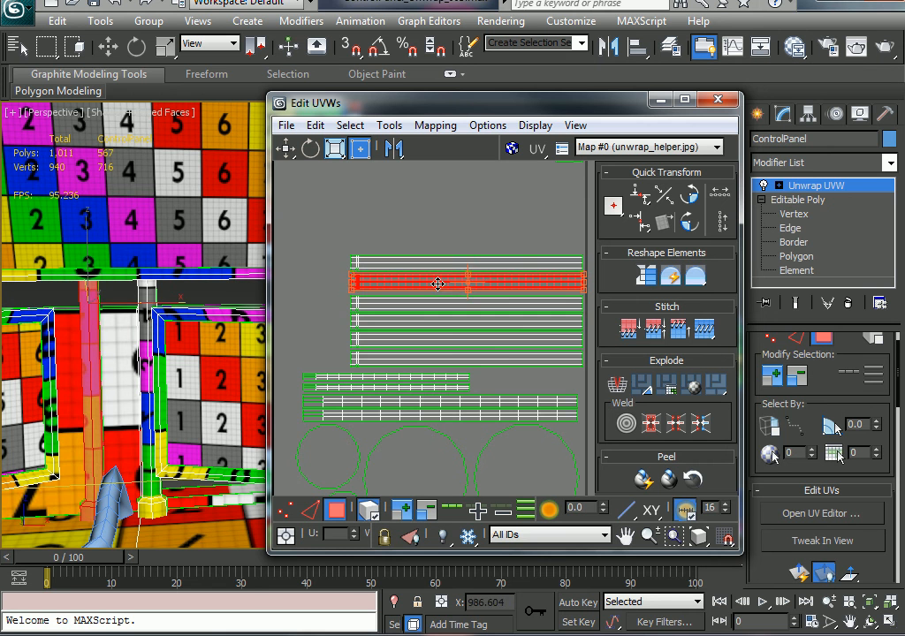
pyautogui.click(471, 266)
# Examine the checker pattern on the posts and desk, and the remaining unpacked islands above the UV square.
pyautogui.scroll(-2, 428, 317)
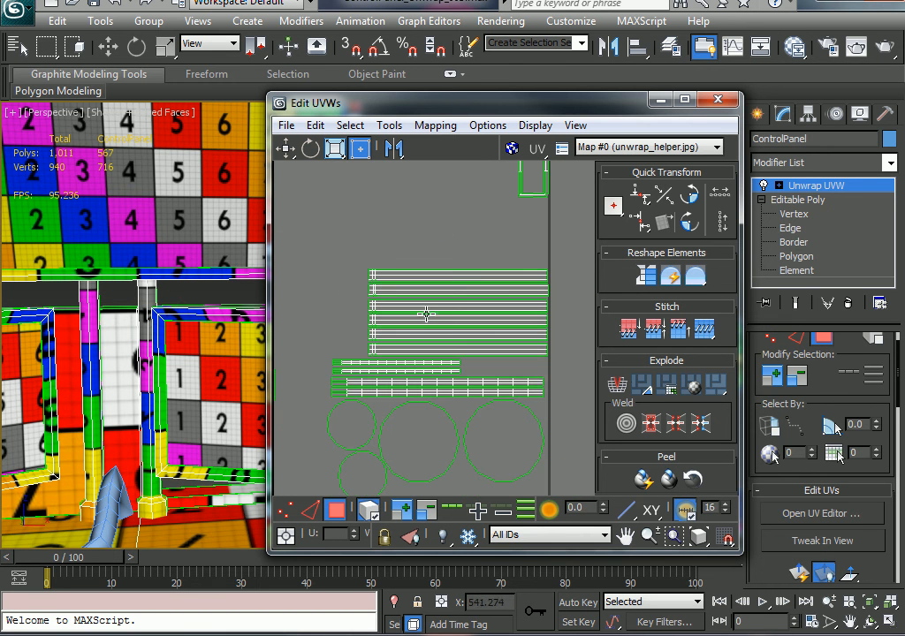
pyautogui.moveTo(221, 405); pyautogui.dragTo(212, 325, button='middle')
pyautogui.scroll(-2, 212, 326)
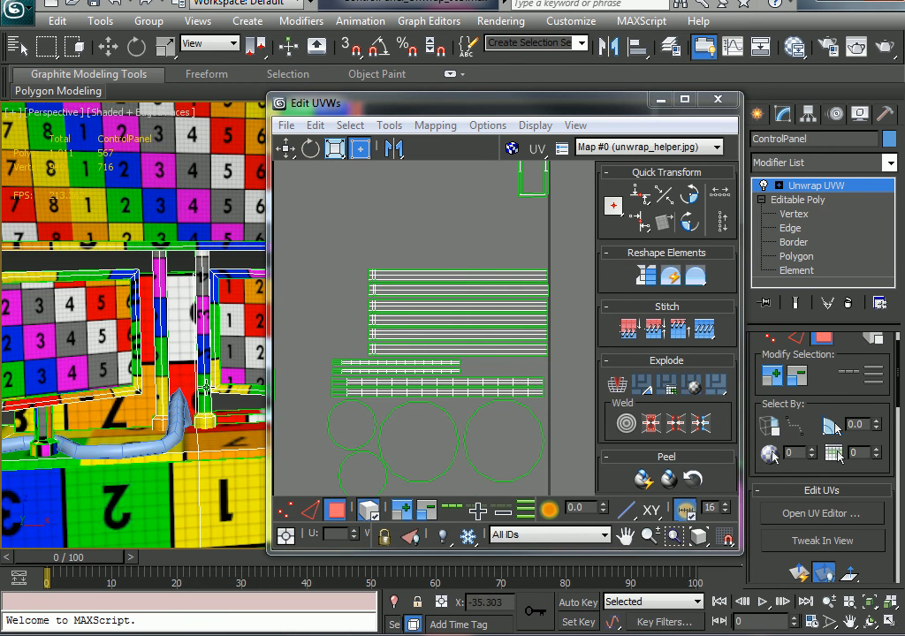
pyautogui.moveTo(205, 388); pyautogui.dragTo(196, 429, button='middle')
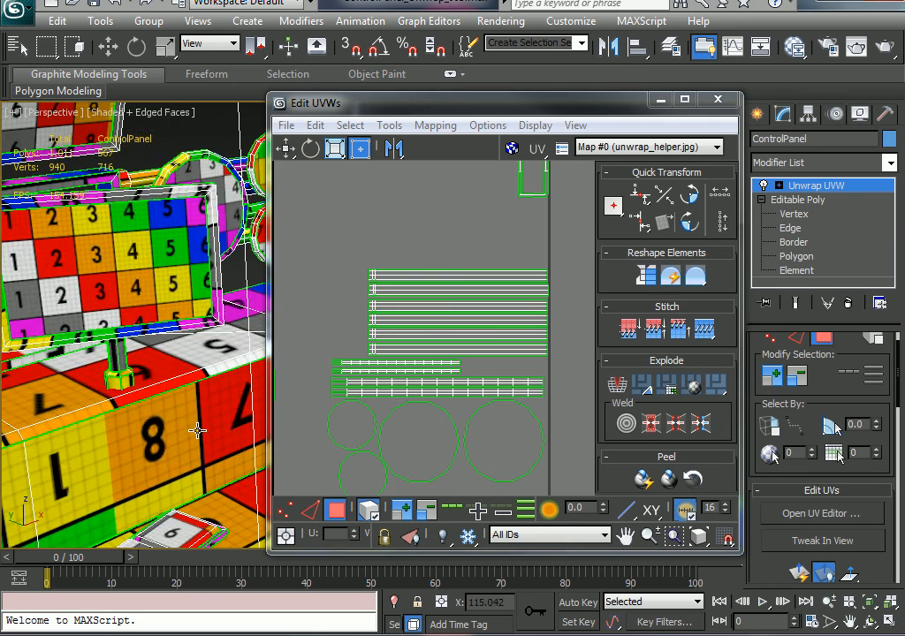
pyautogui.scroll(-3, 209, 378)
pyautogui.keyDown('alt'); pyautogui.moveTo(210, 377); pyautogui.dragTo(177, 398, button='middle'); pyautogui.keyUp('alt')
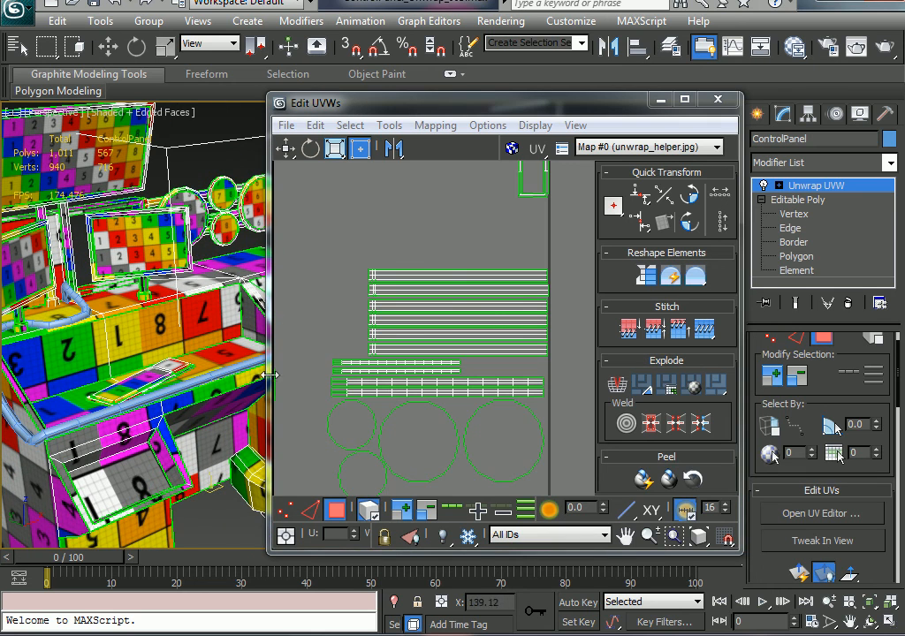
pyautogui.click(329, 358)
pyautogui.scroll(-1, 446, 344)
pyautogui.moveTo(446, 344); pyautogui.dragTo(456, 374, button='middle')
pyautogui.scroll(-2, 544, 402)
pyautogui.scroll(-2, 470, 446)
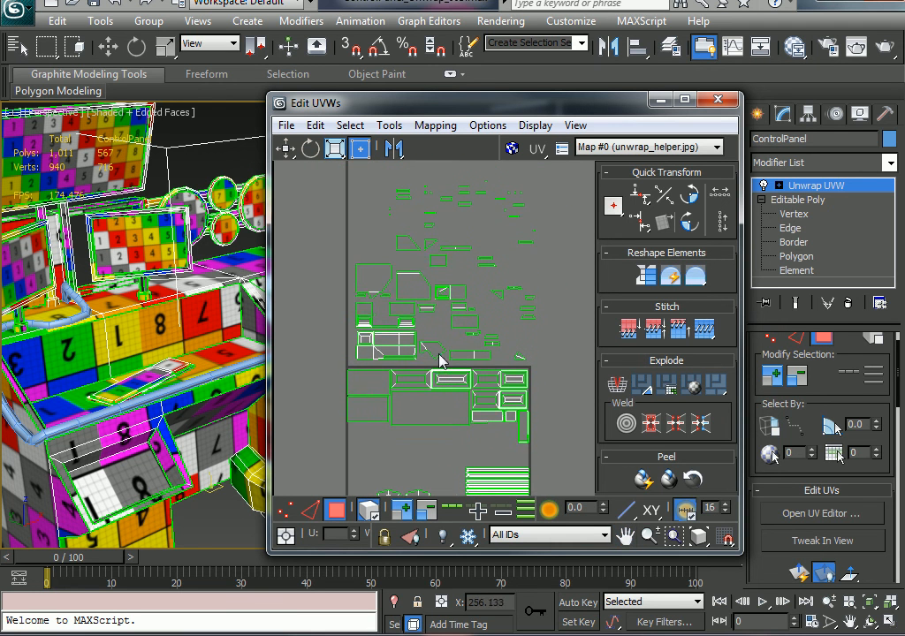